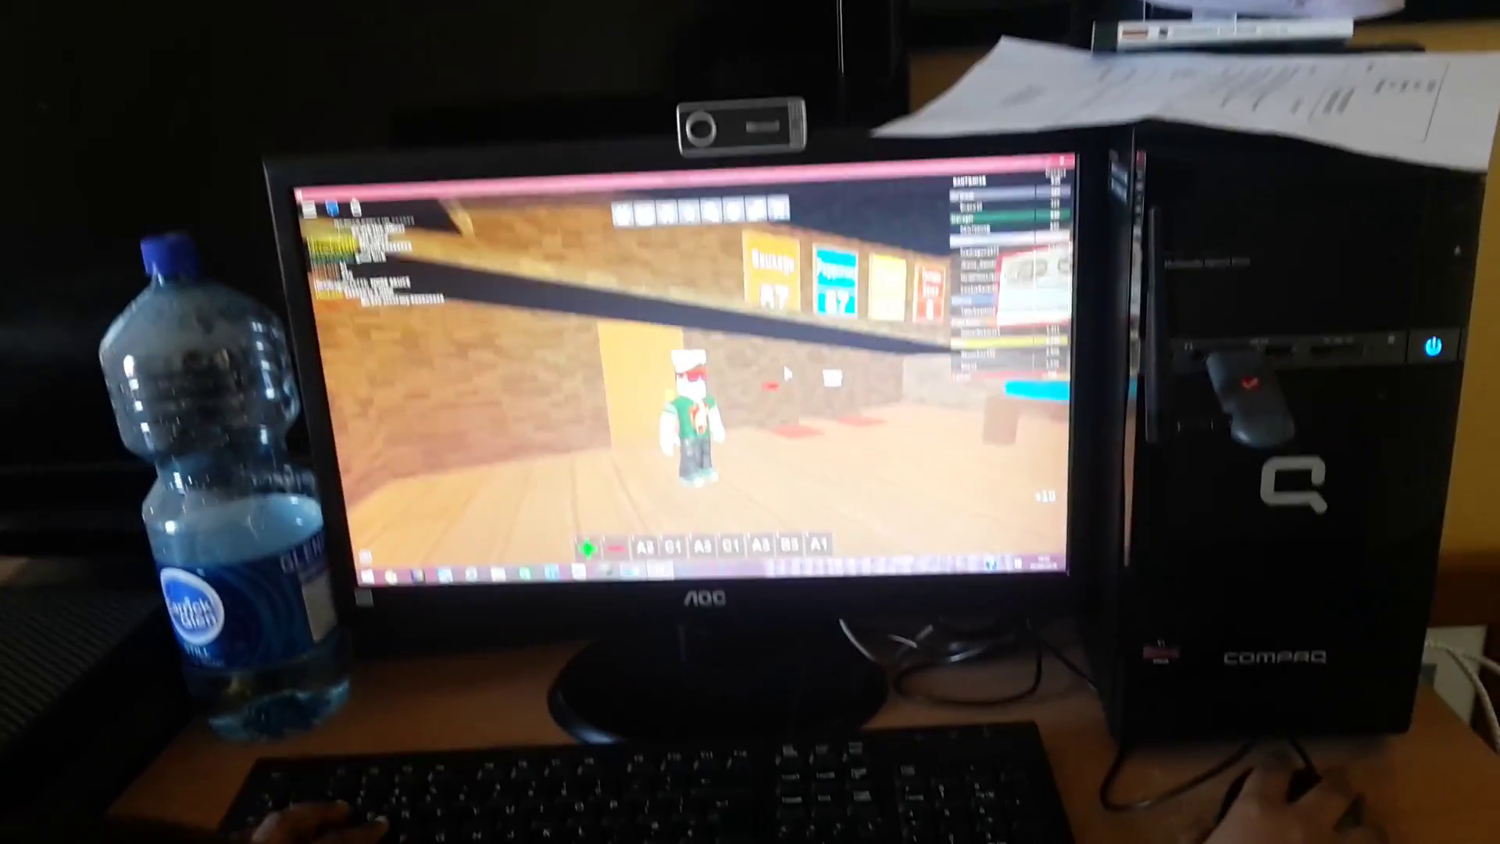
Turn the camera toward the kitchen wall and walk the chef into the kitchen
mouse_move(783, 361)
left_mouse_down()
mouse_move(856, 377)
mouse_move(817, 374)
left_mouse_up()
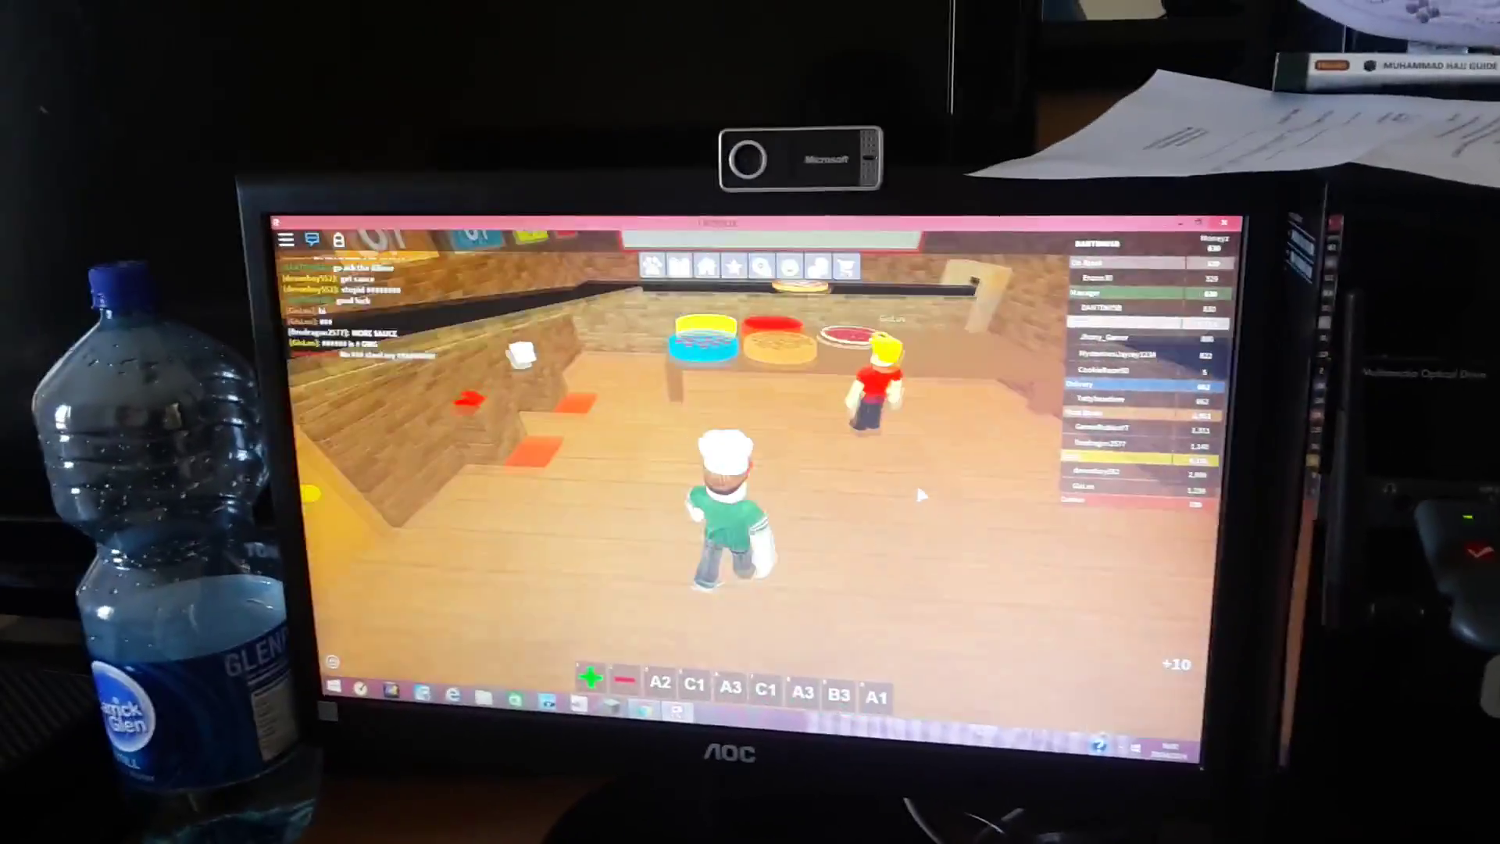
mouse_move(927, 472)
left_mouse_down()
mouse_move(836, 497)
mouse_move(852, 476)
mouse_move(814, 483)
left_mouse_up()
key("w")
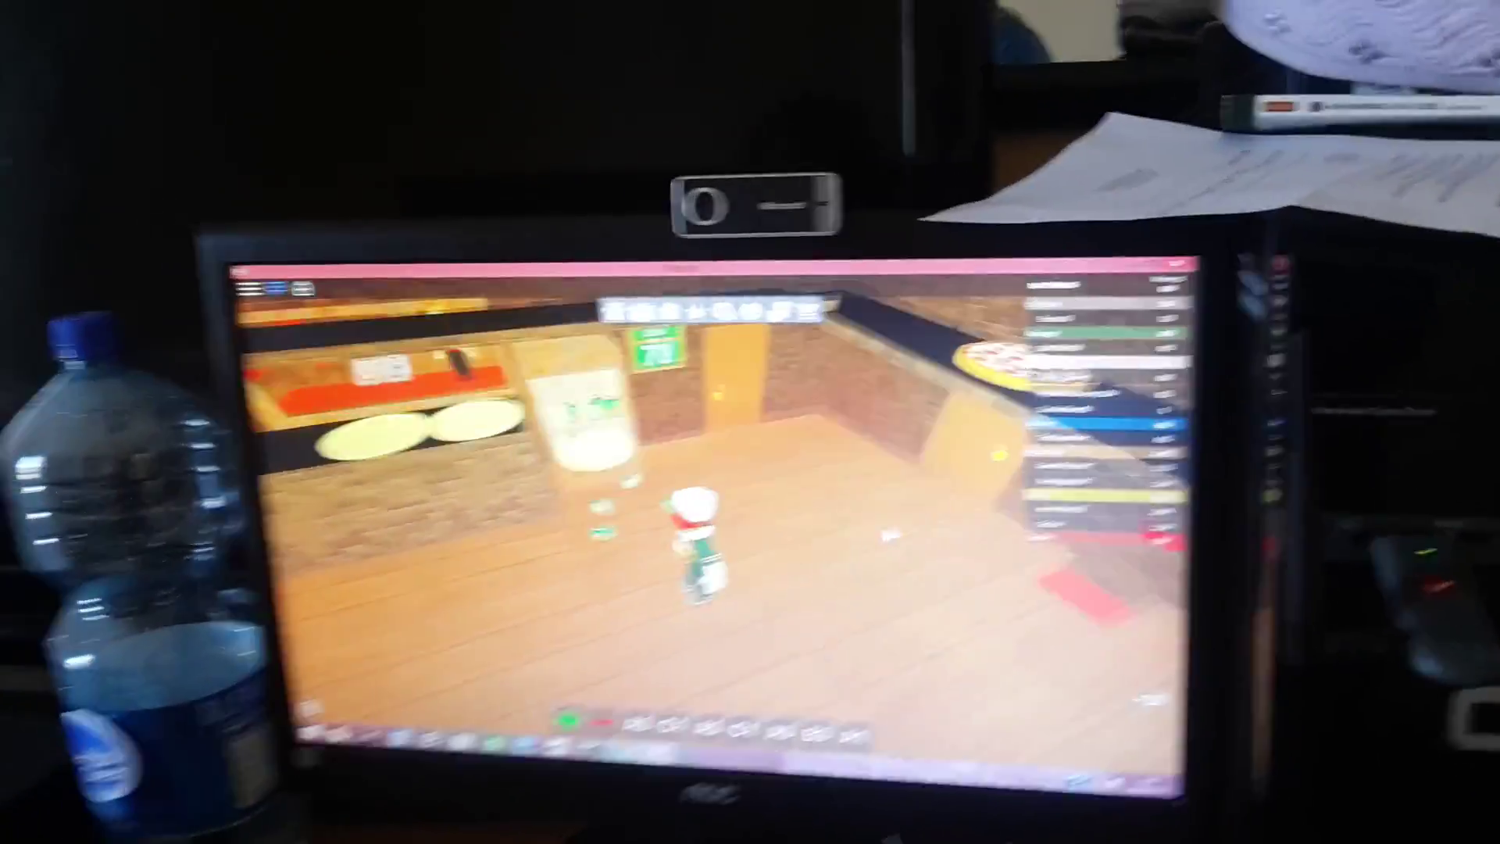
right_click(888, 535)
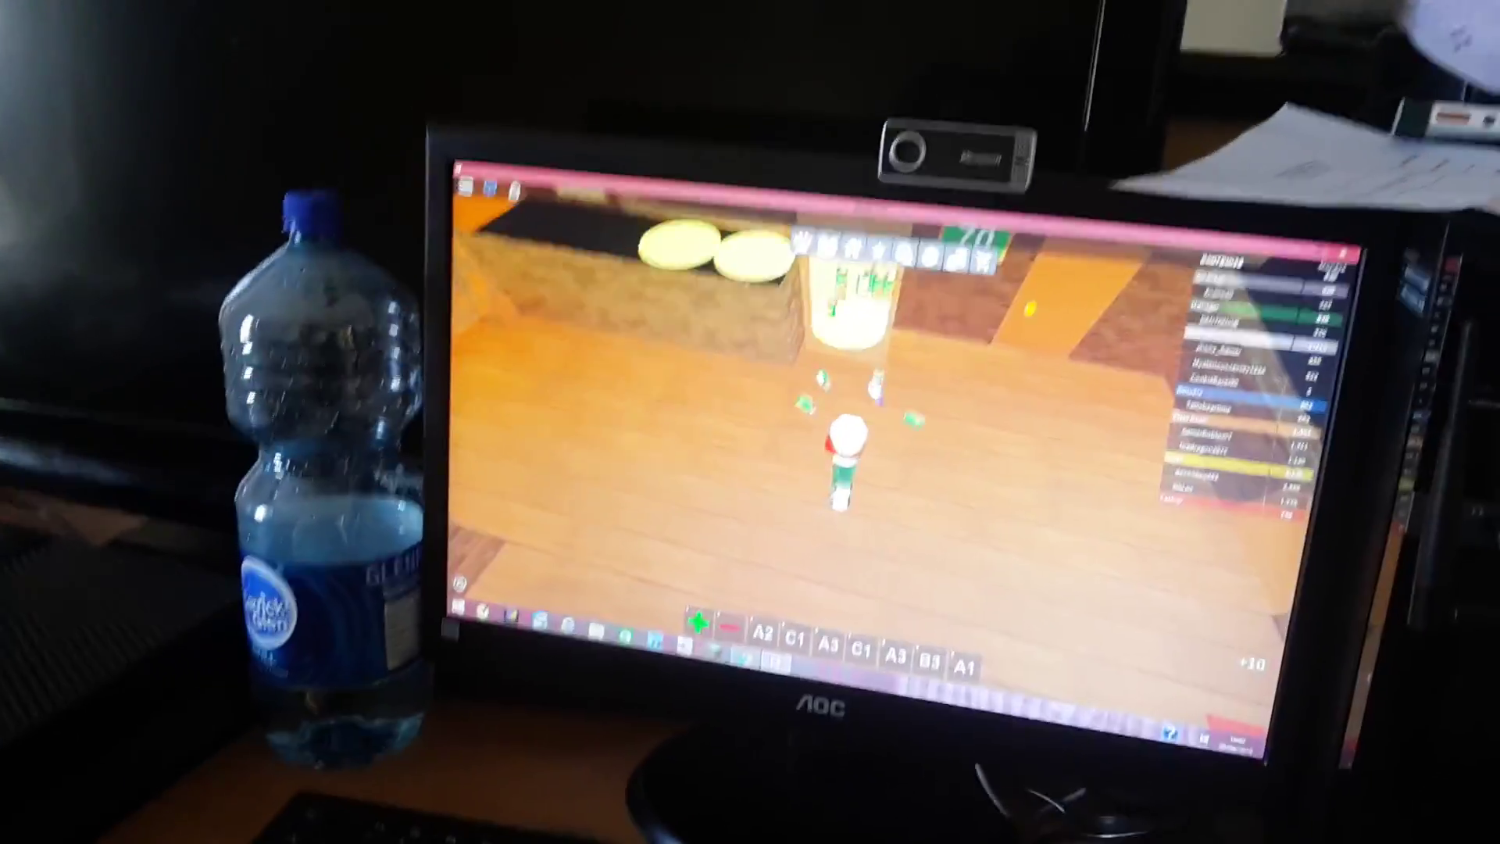
scroll(821, 445, "up", 3)
Run down the brick corridor past the Manager's Office and out to the parking lot
key("w")
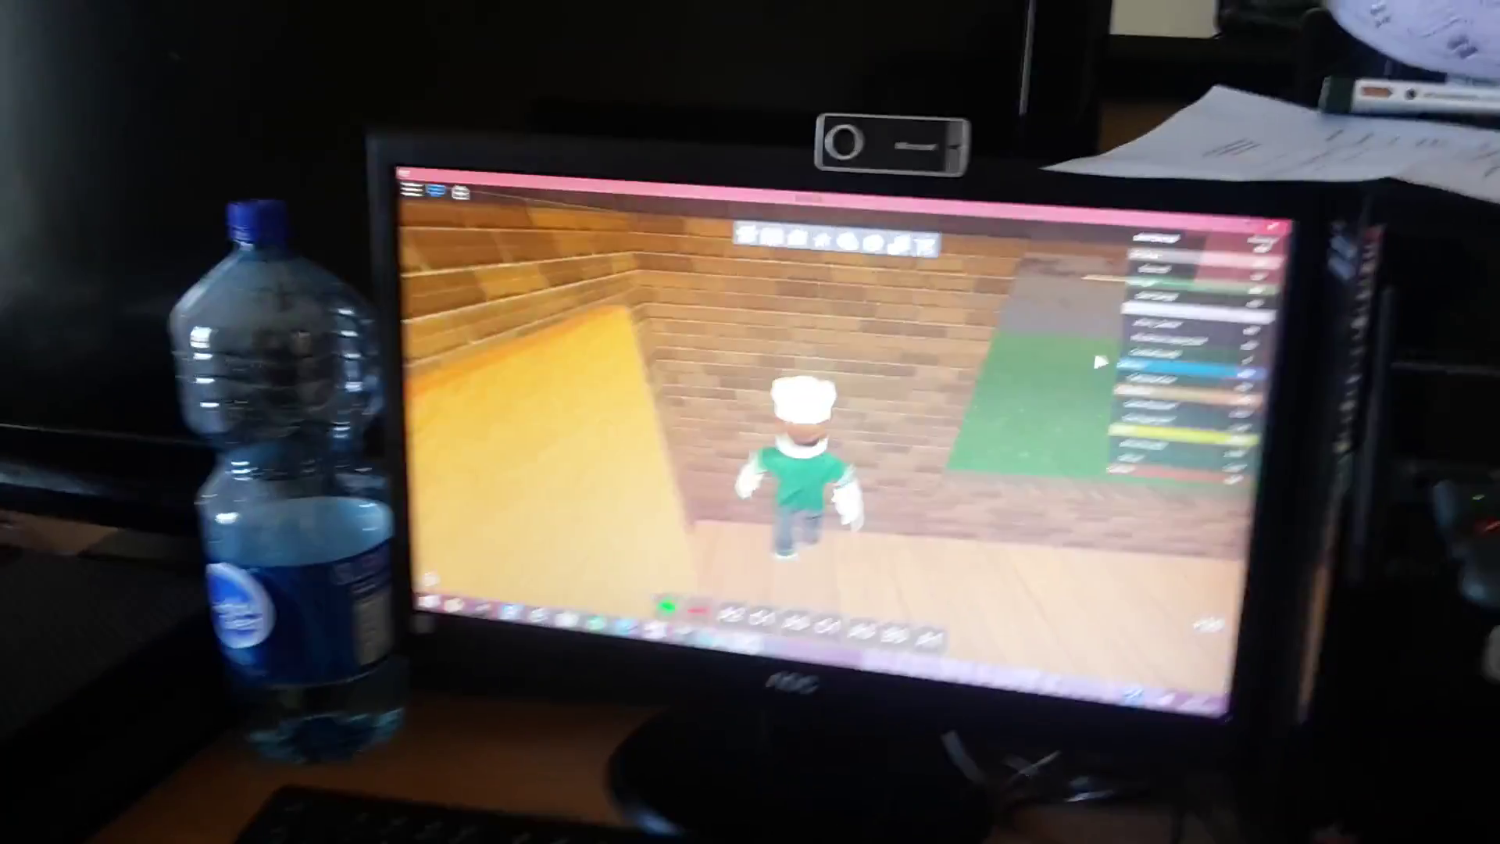
key("w")
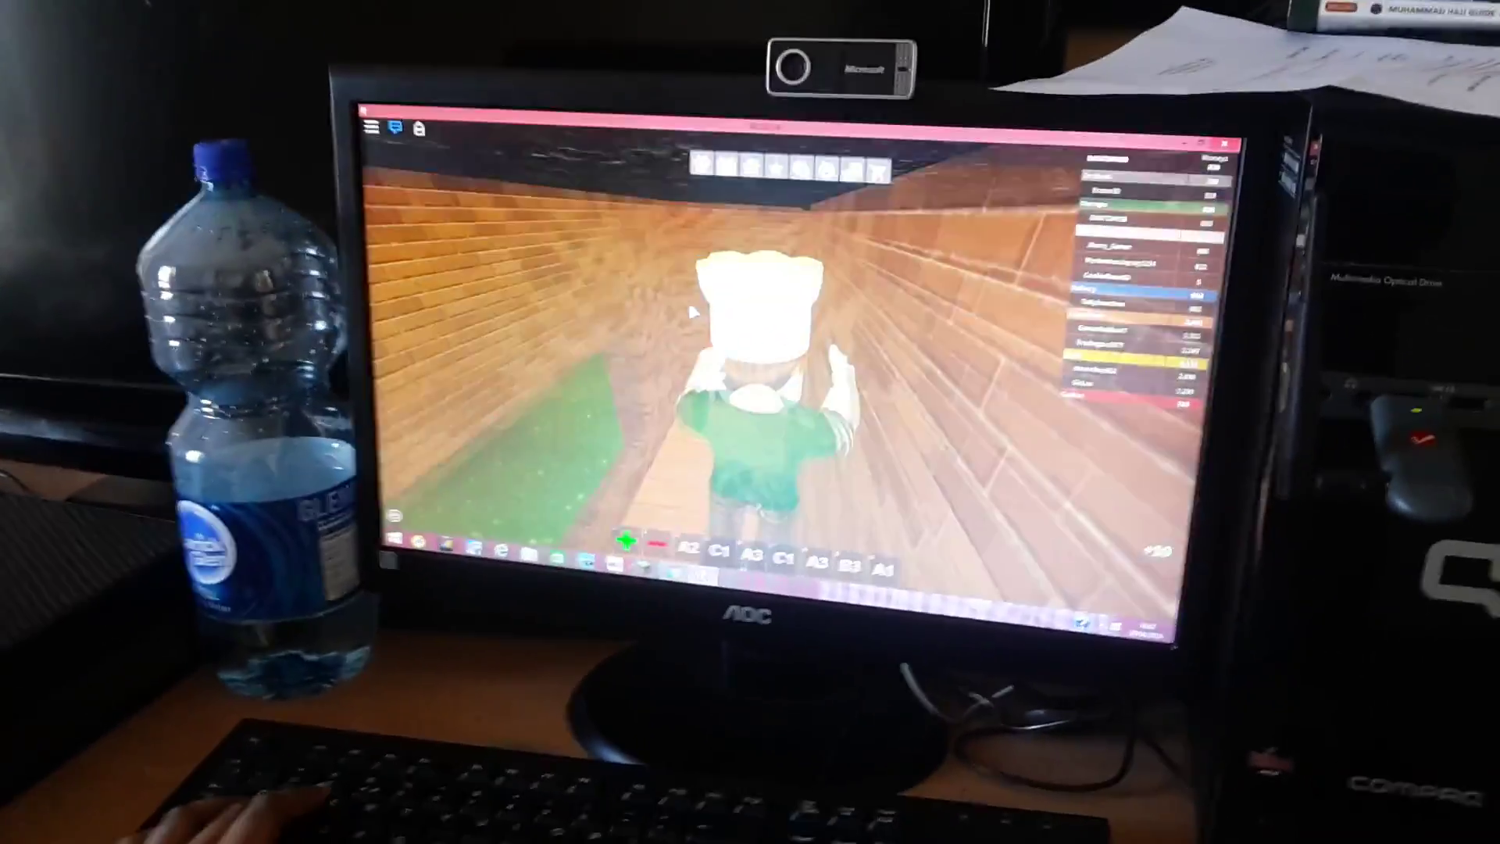
key("w")
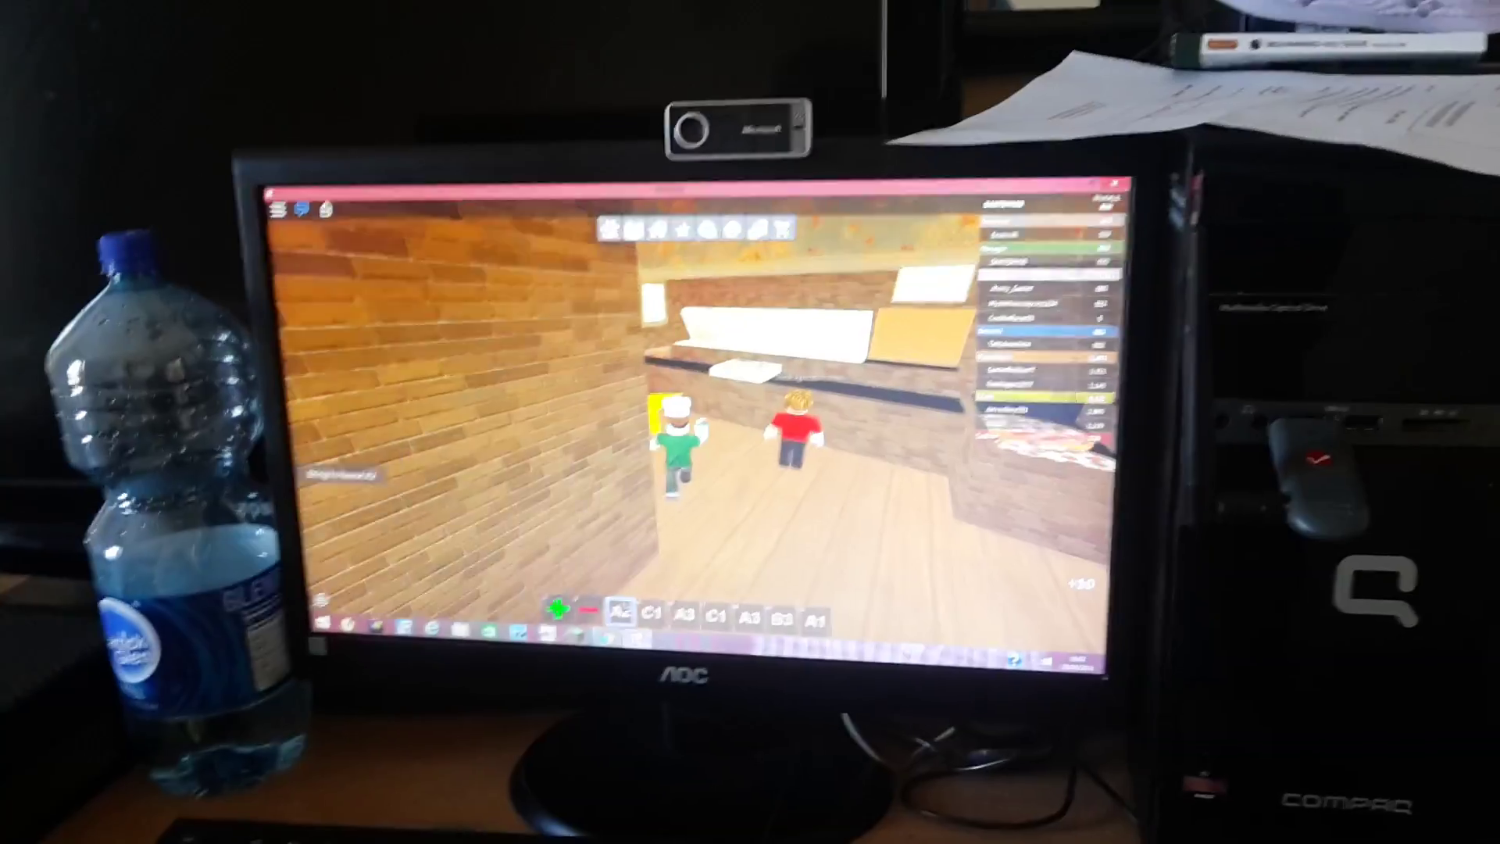
key("w")
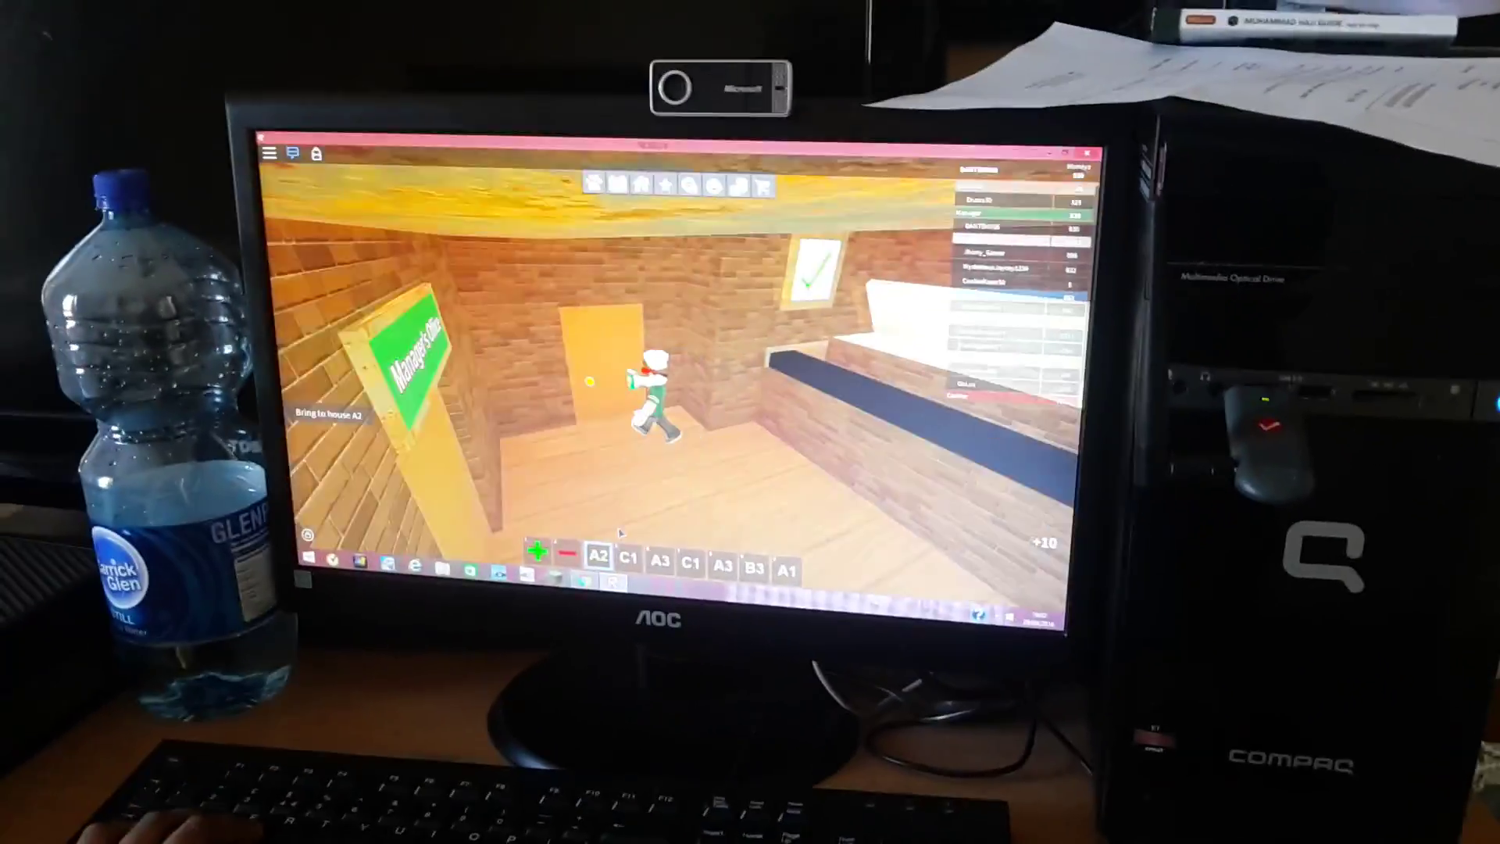
key("w")
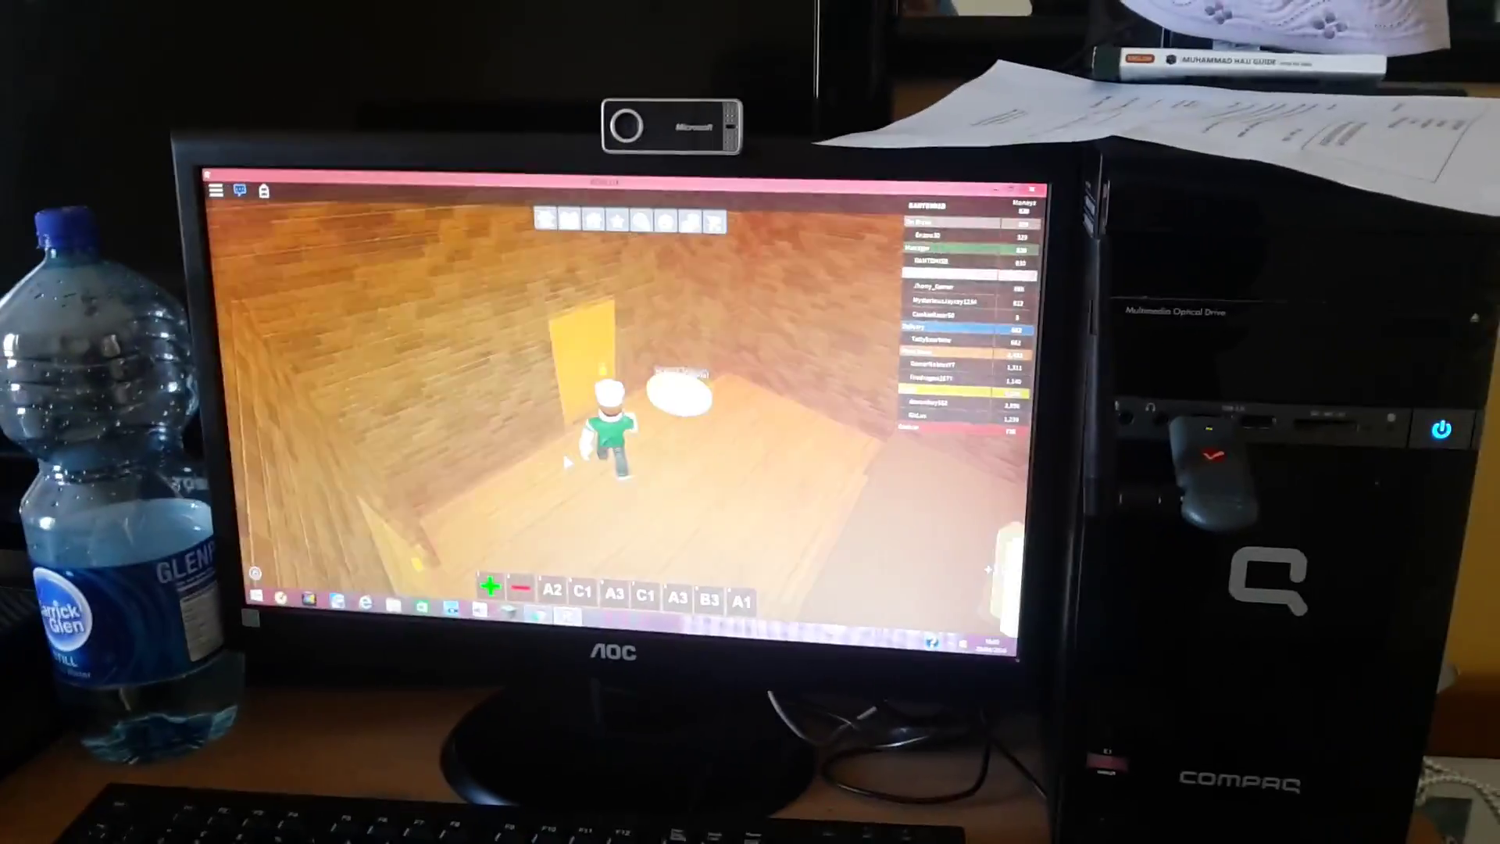
key("w")
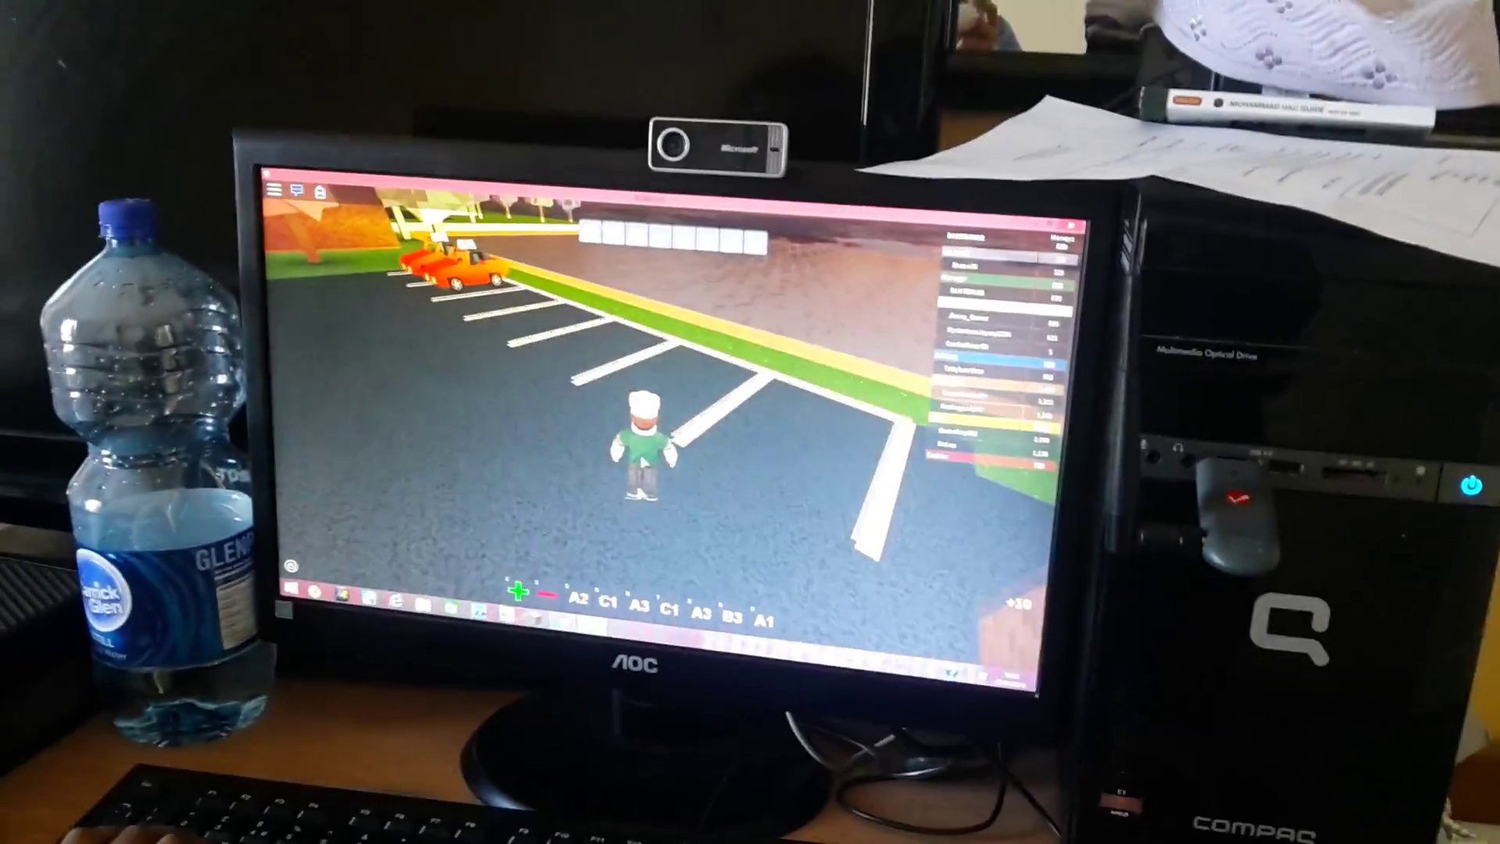
Take the red car from the lot and follow the arrows toward The Dump
key("w")
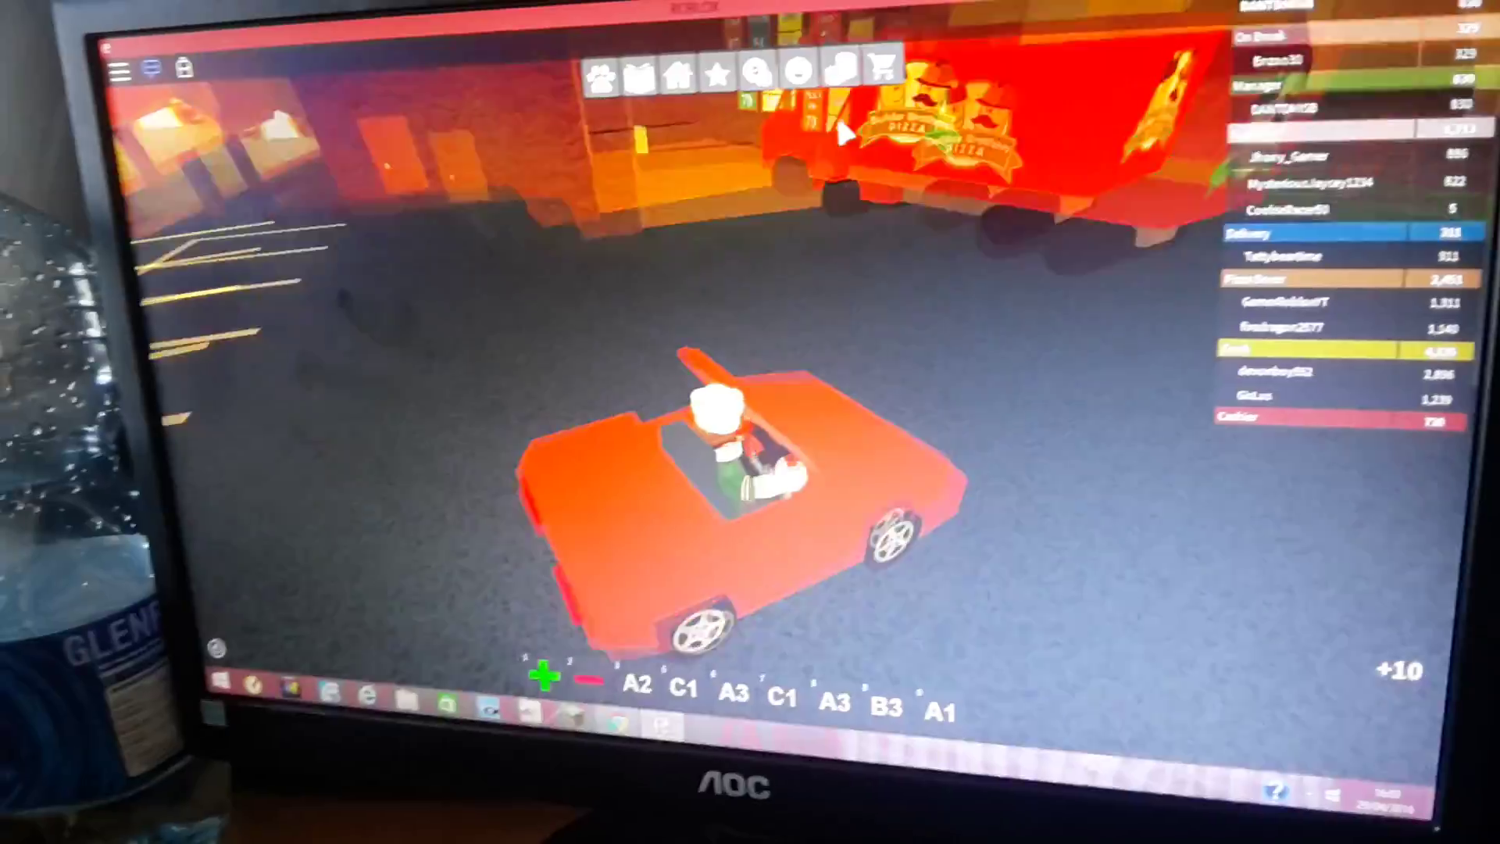
key("w")
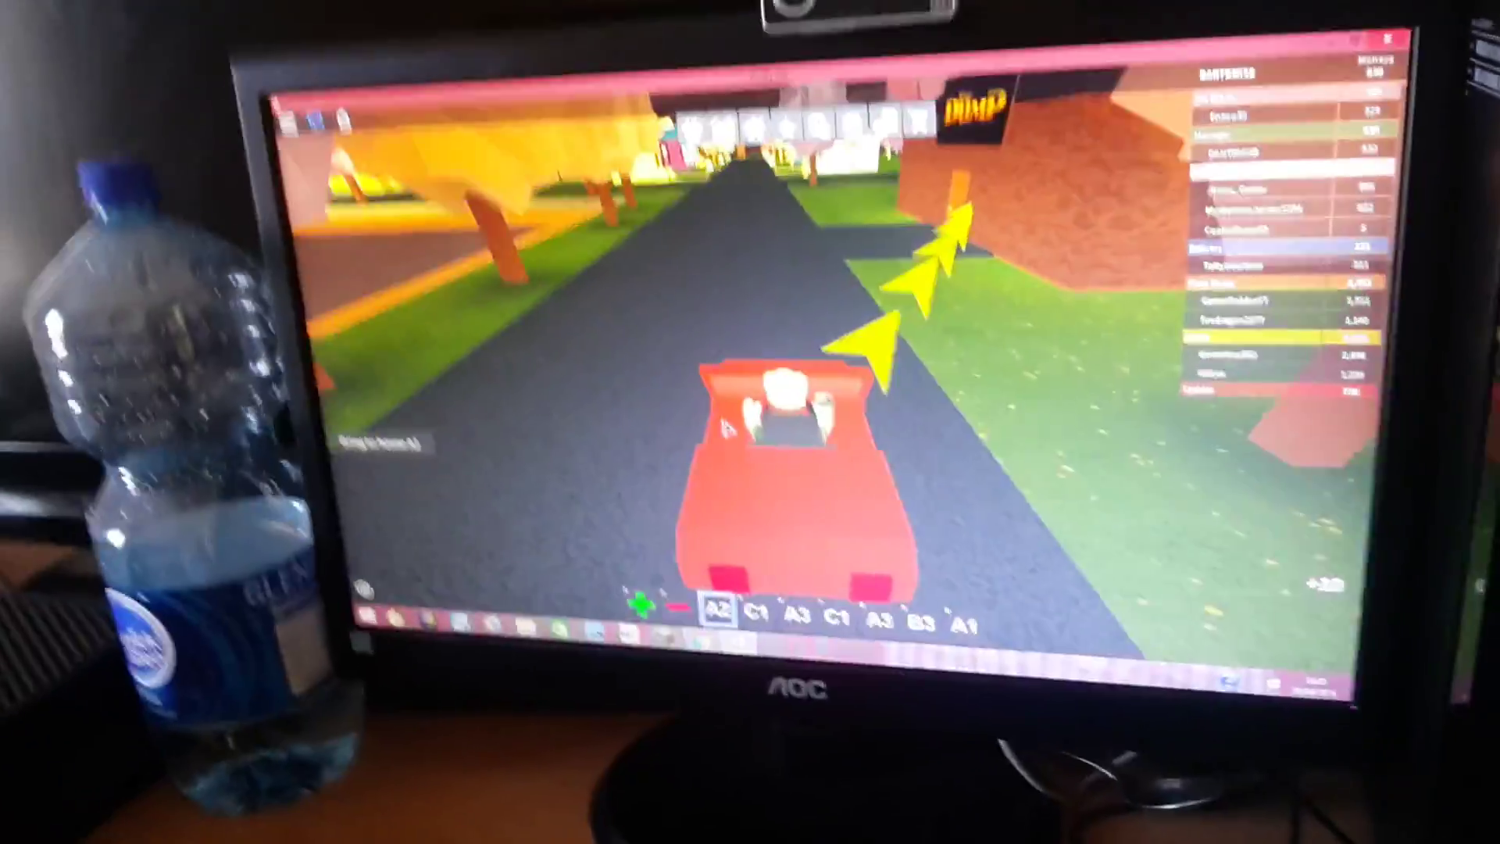
key("w")
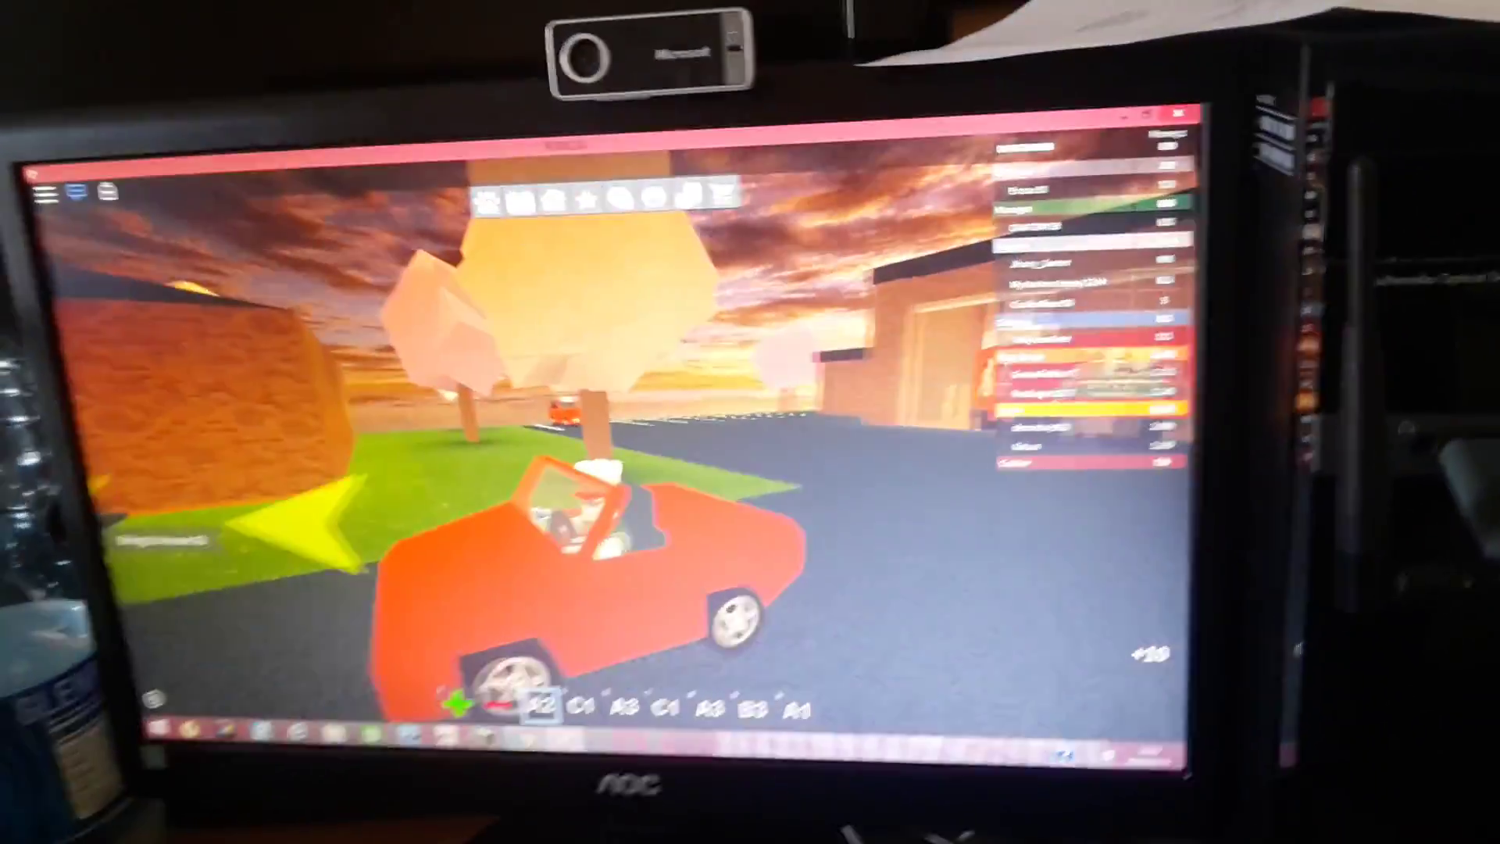
key("w")
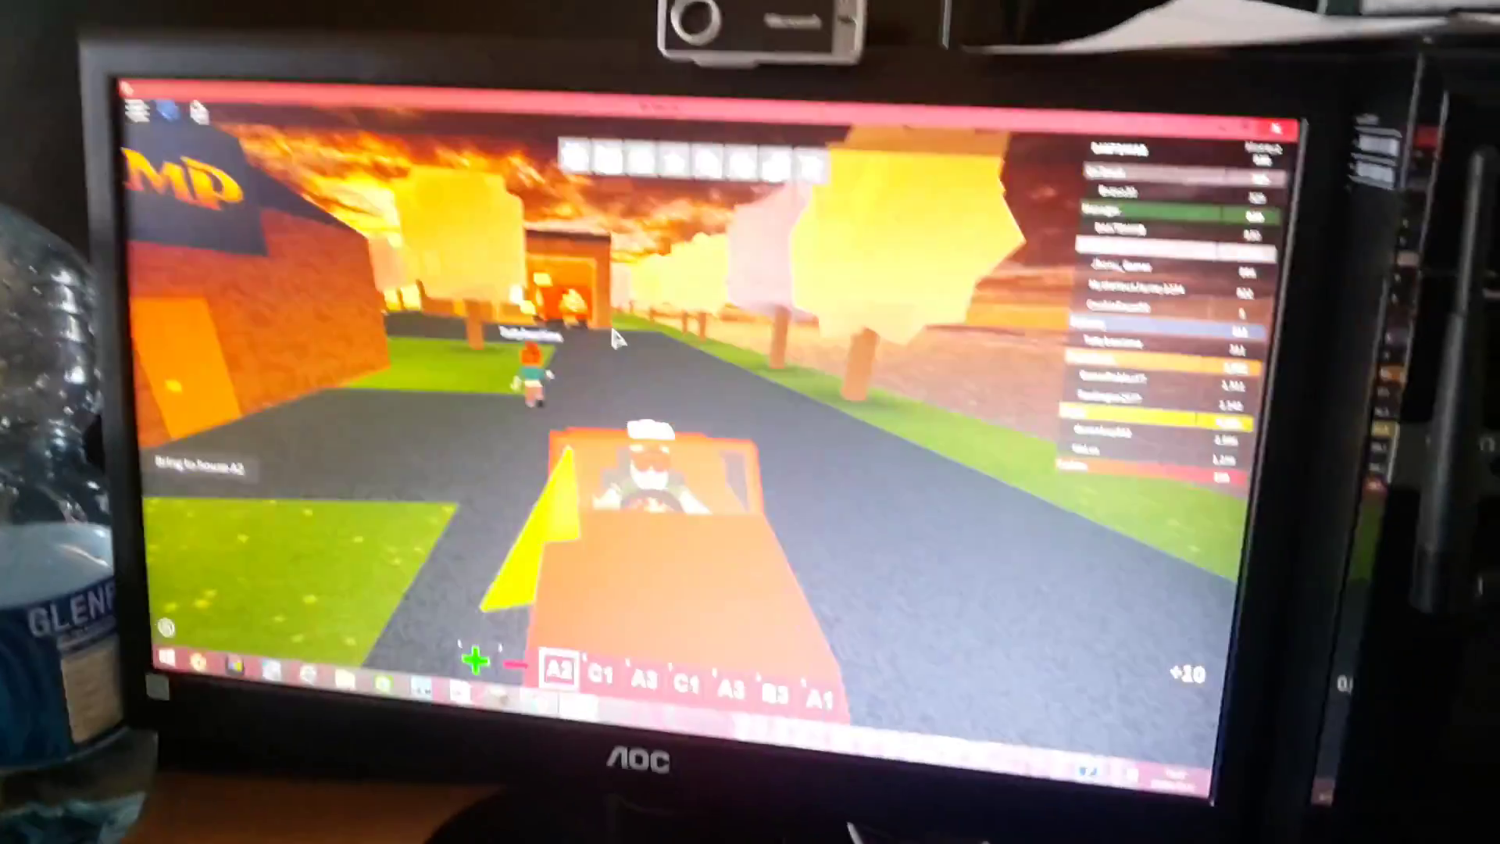
key("w")
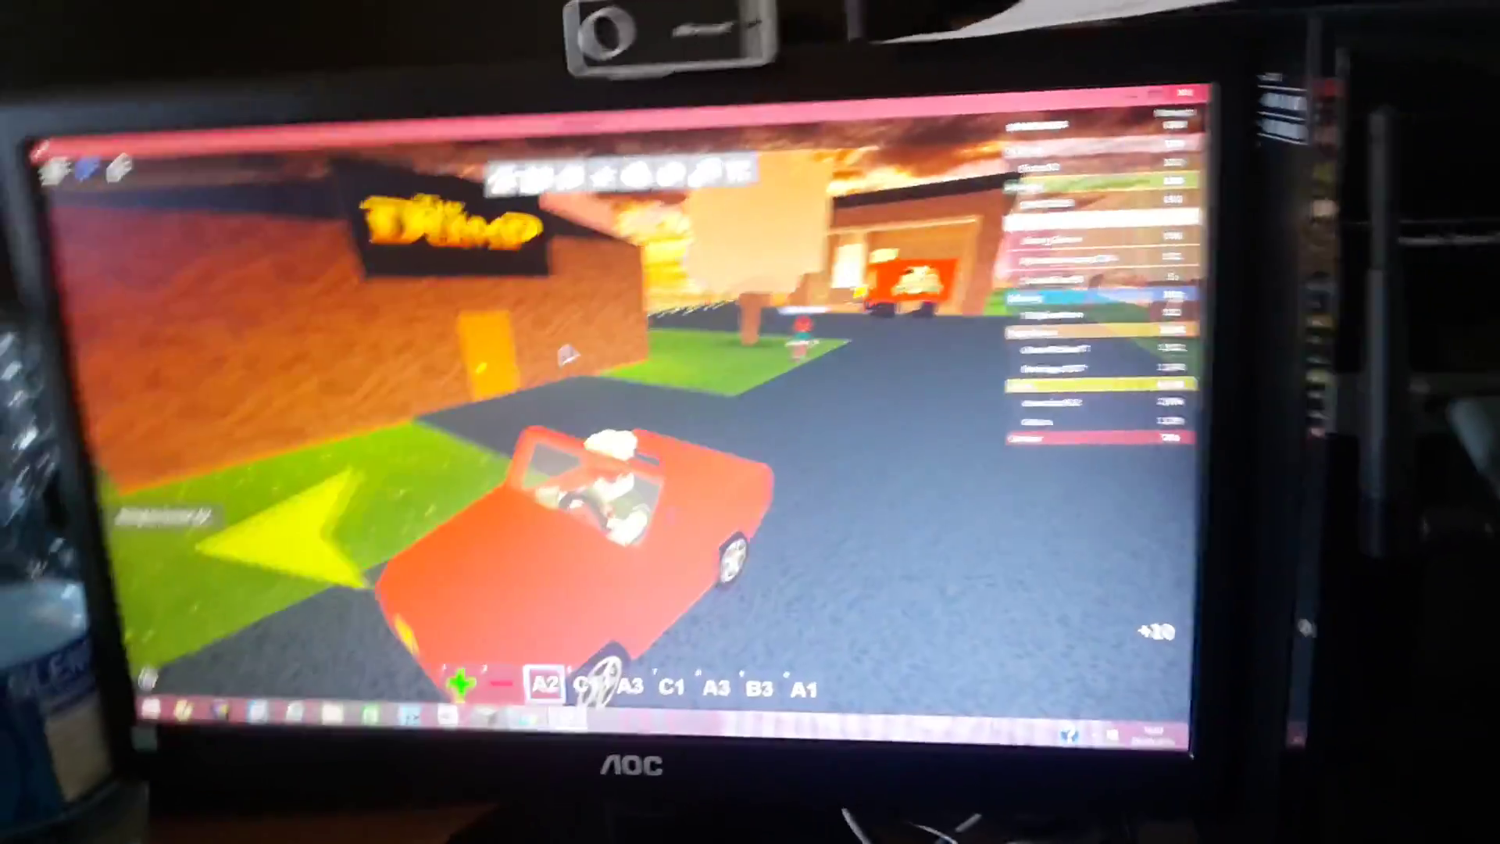
Hop out of the red car, walk briefly along the road, and get back in
key("space")
key("w")
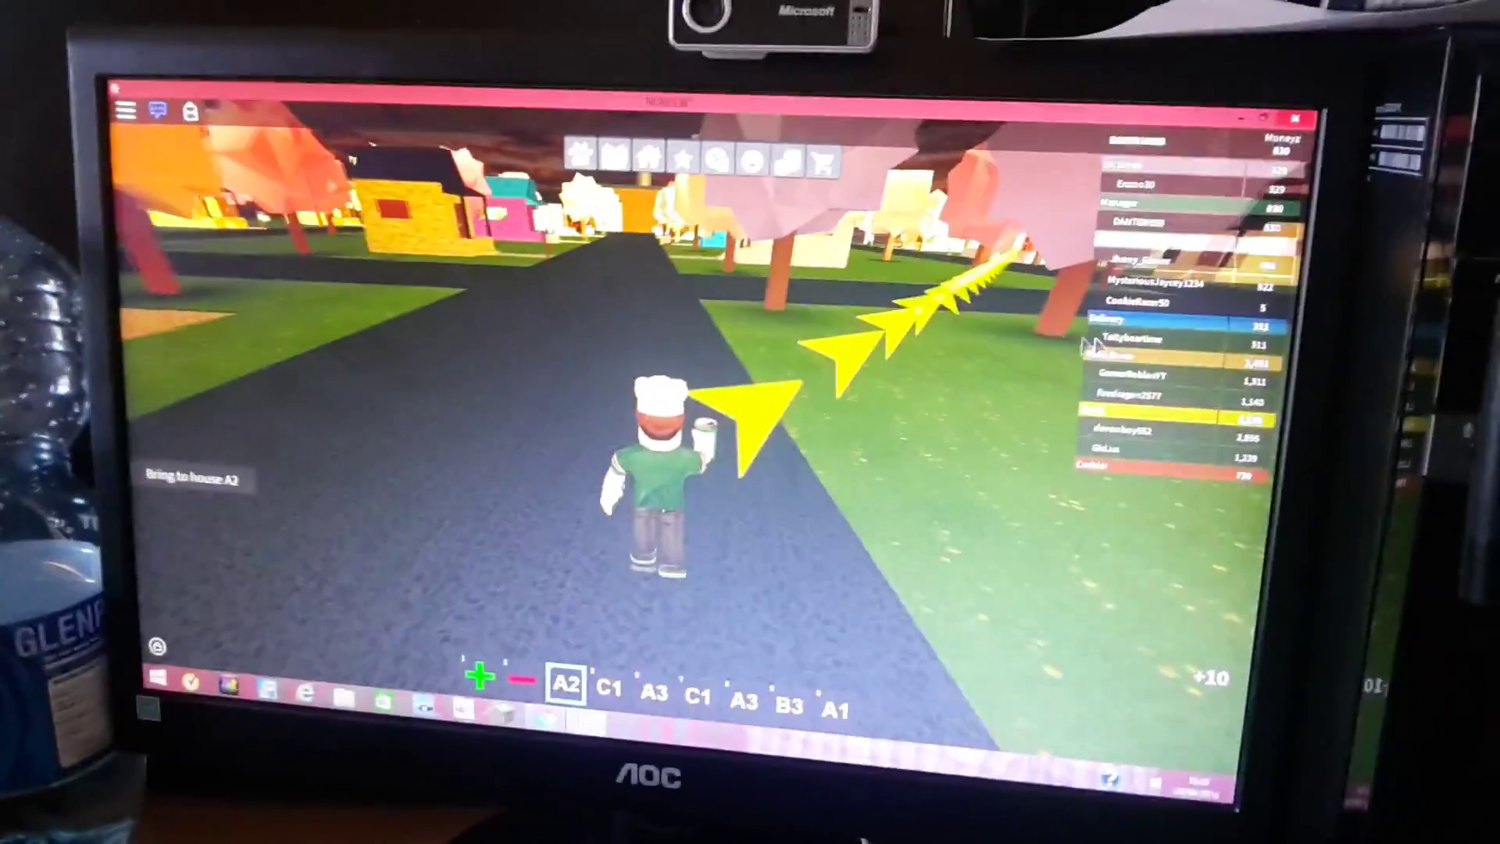
key("w")
key("e")
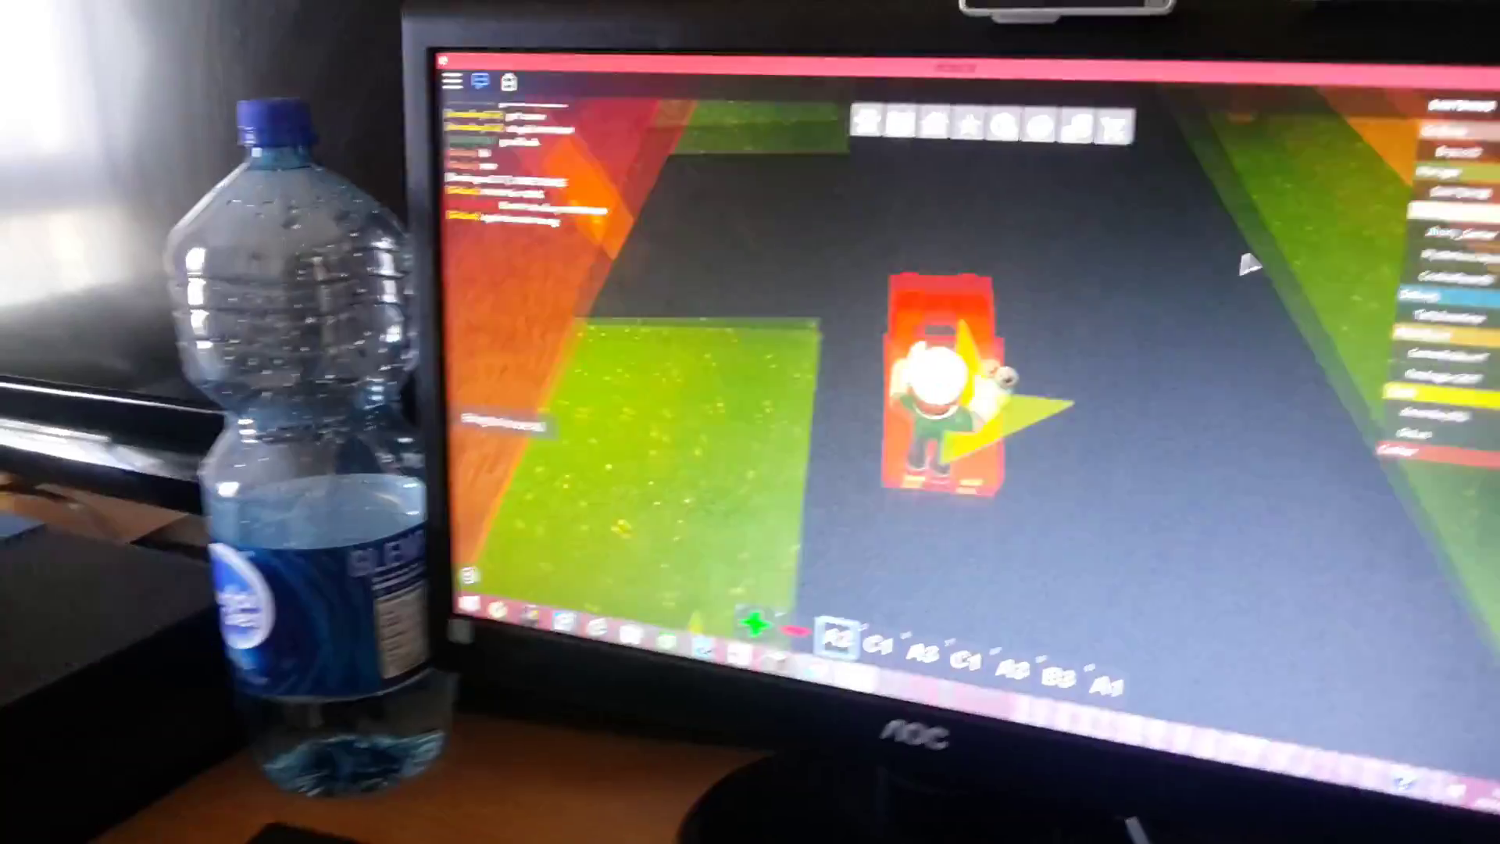
Follow the yellow arrows through town and across the grass to house A2
key("w")
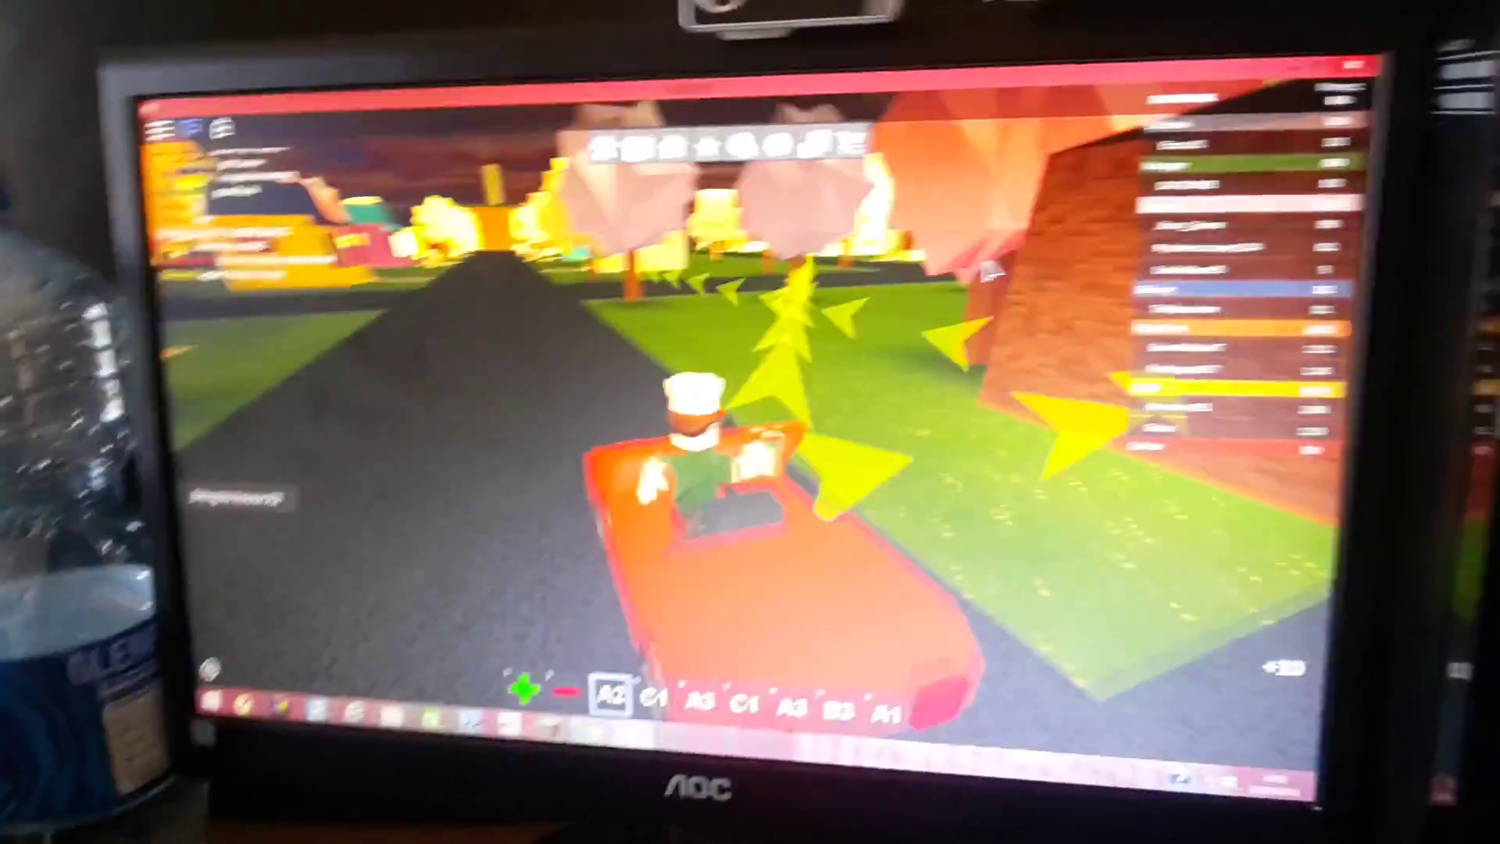
key("w")
key("w")
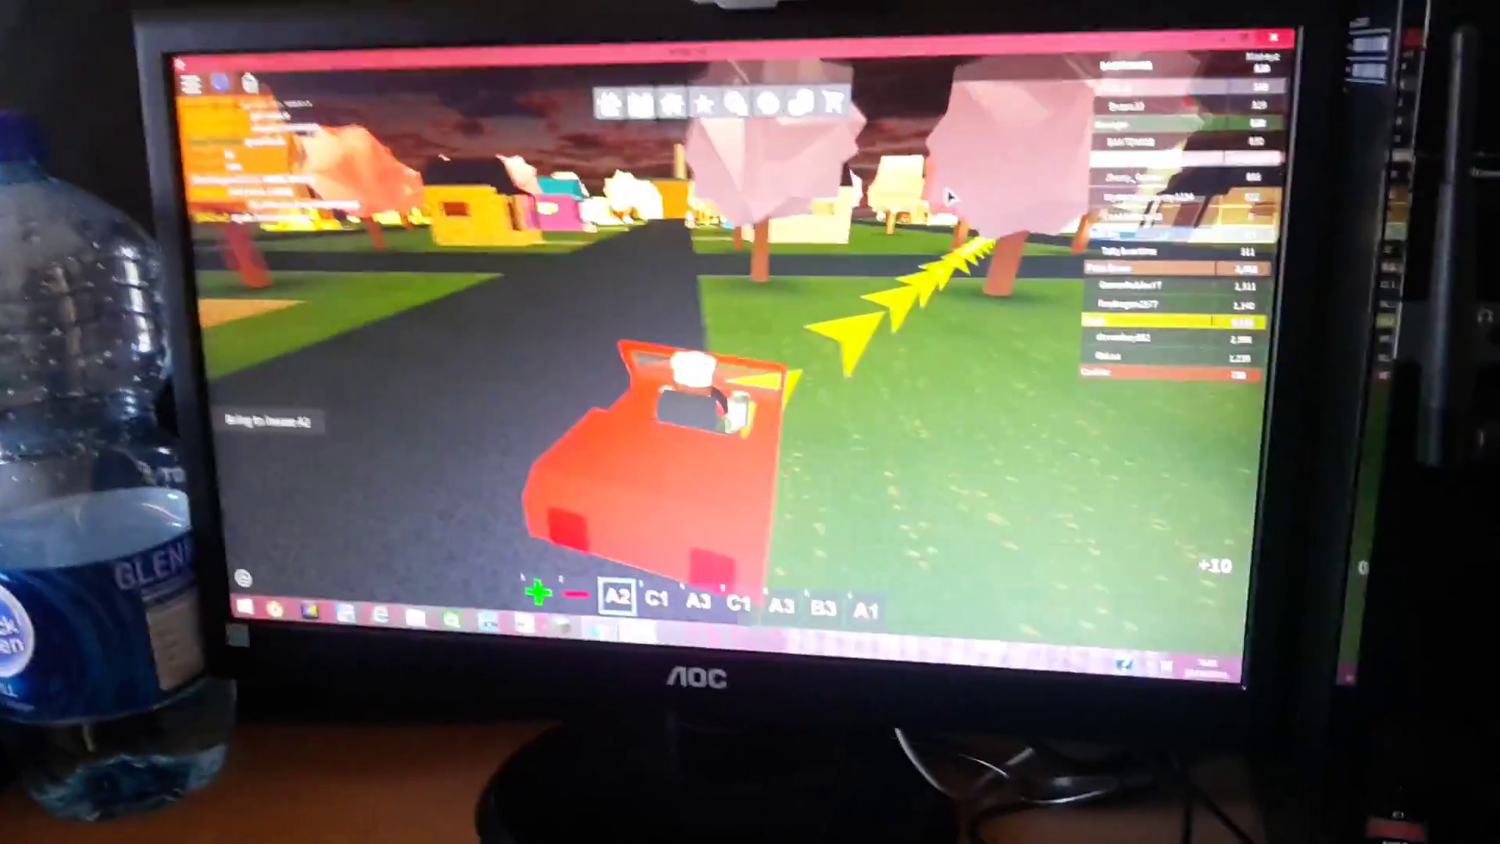
key("w")
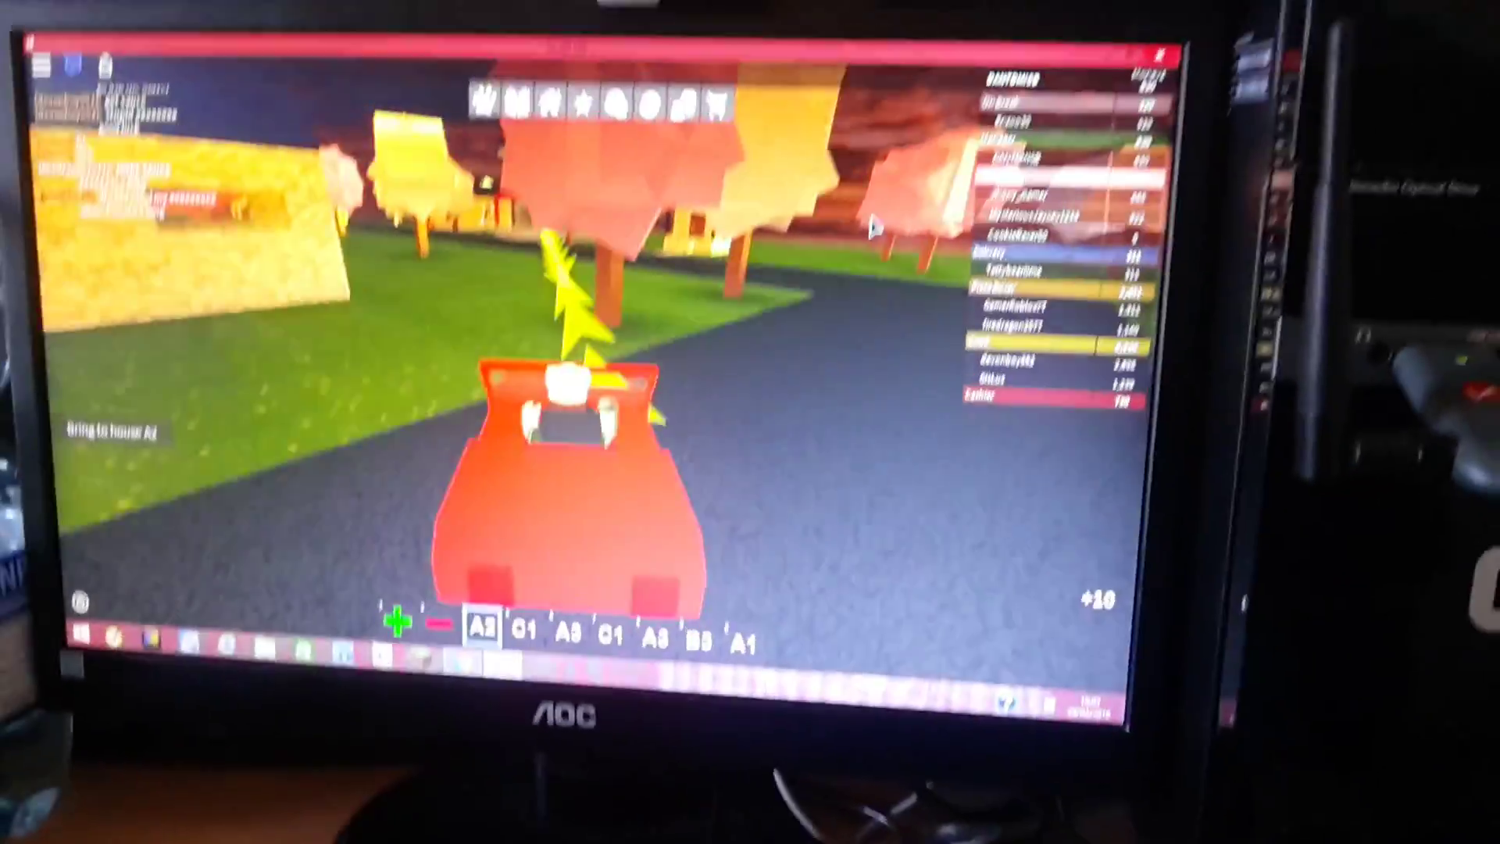
key("w")
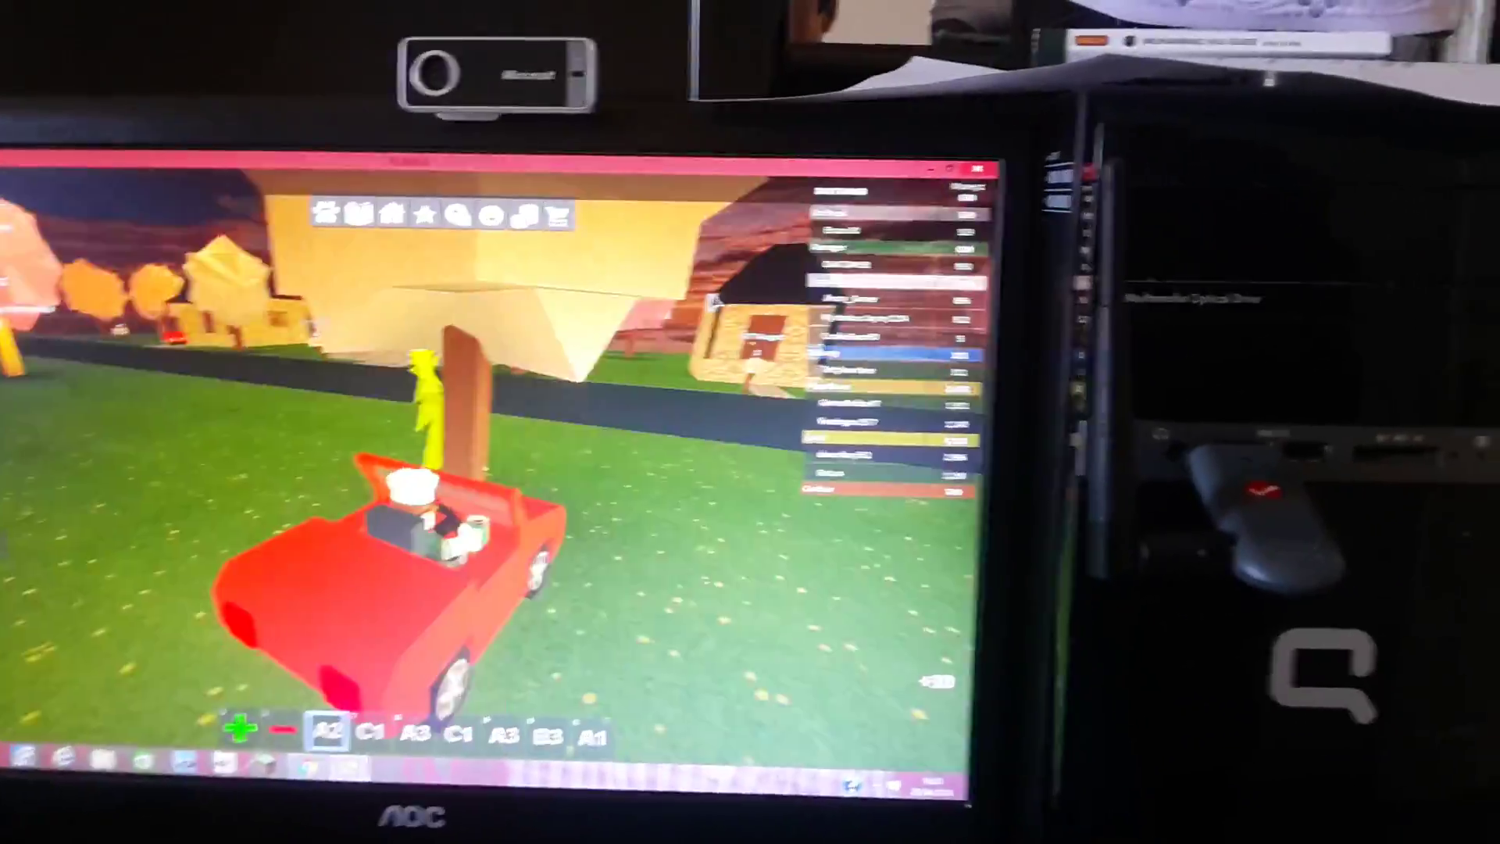
key("w")
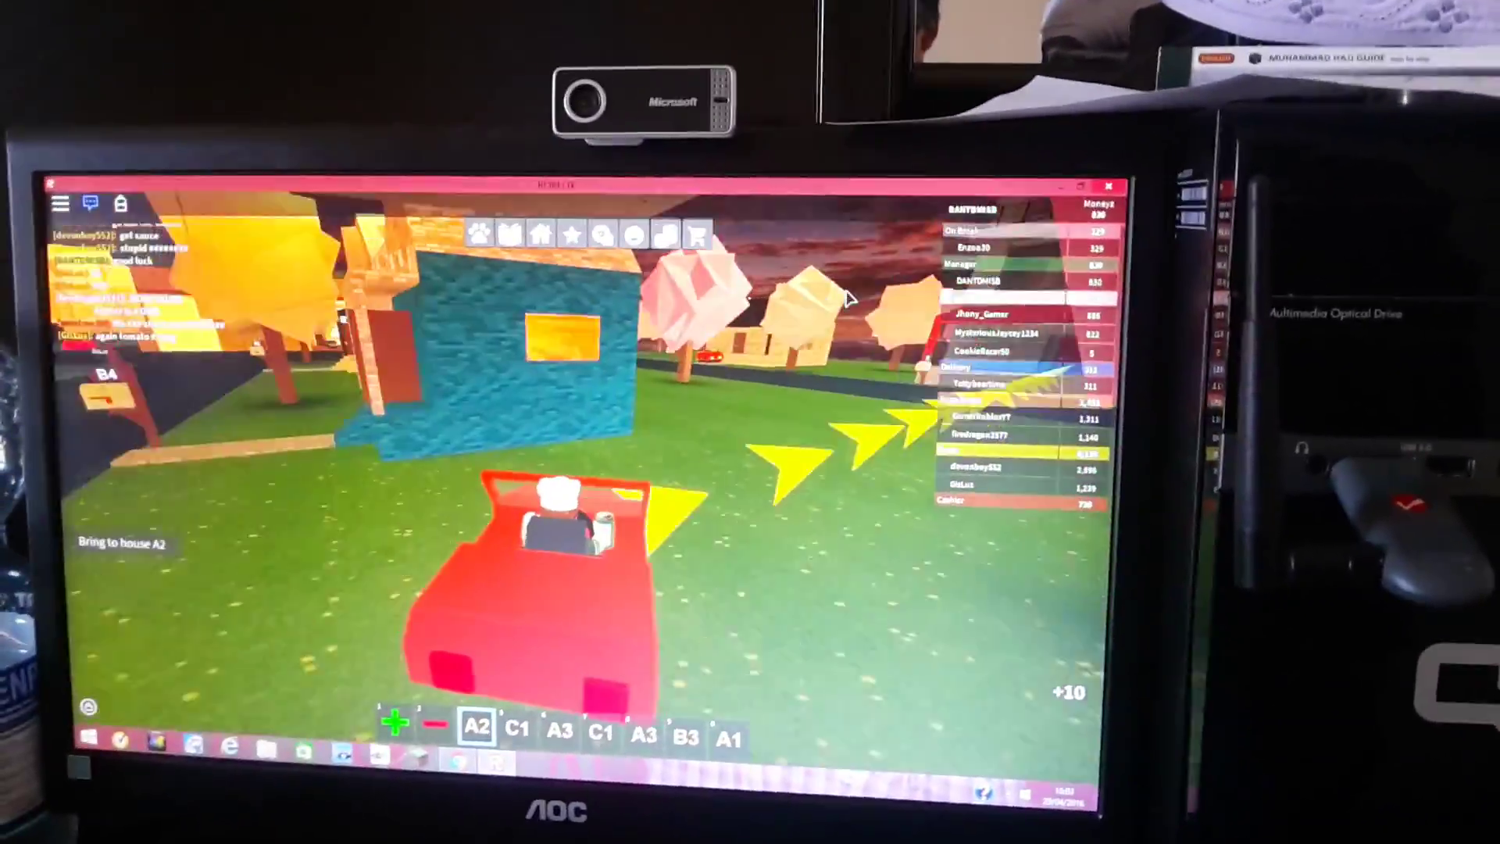
key("w")
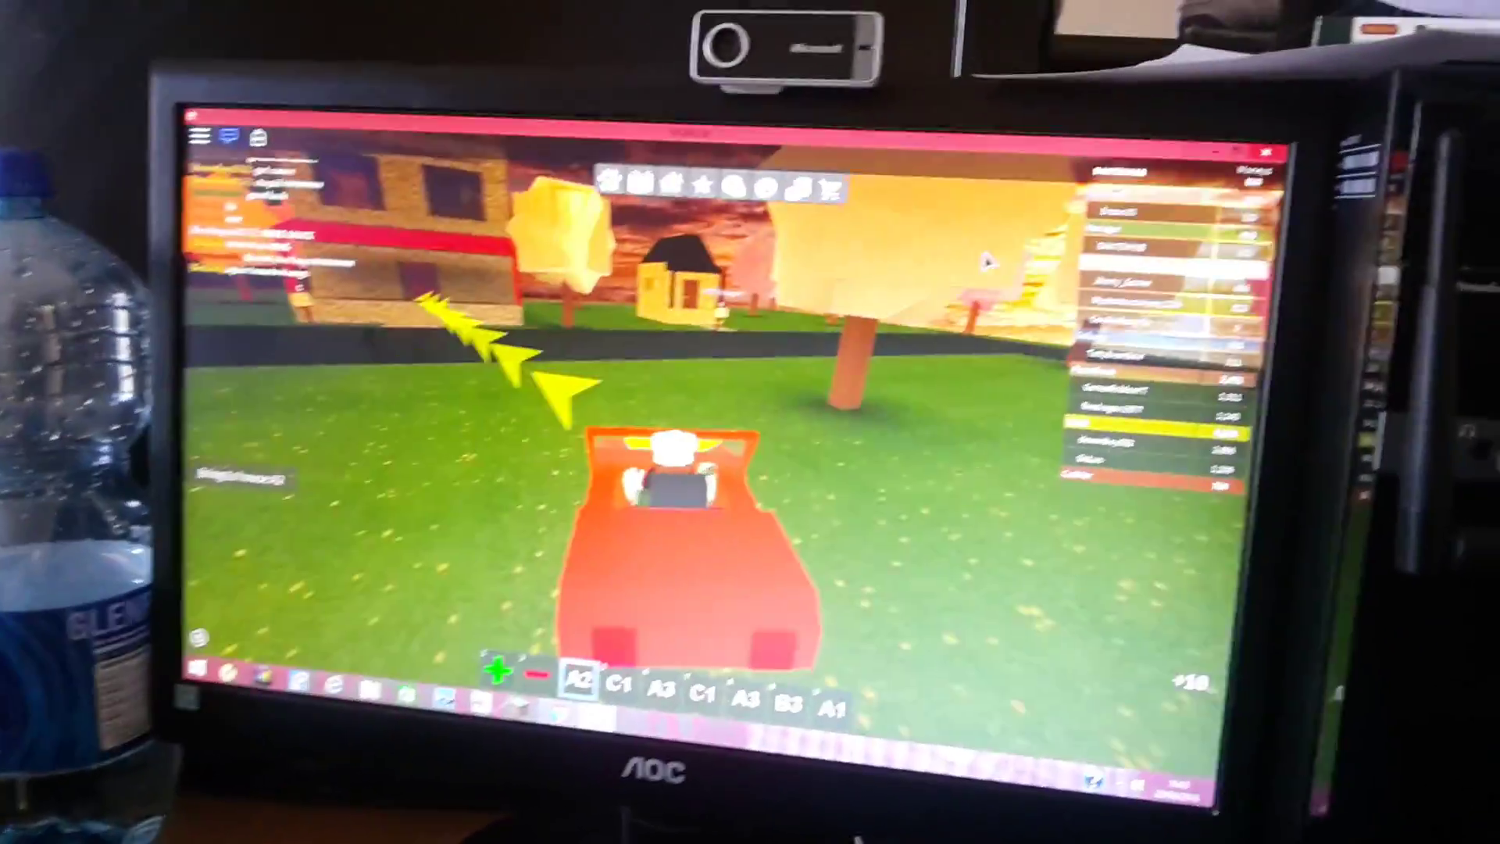
key("w")
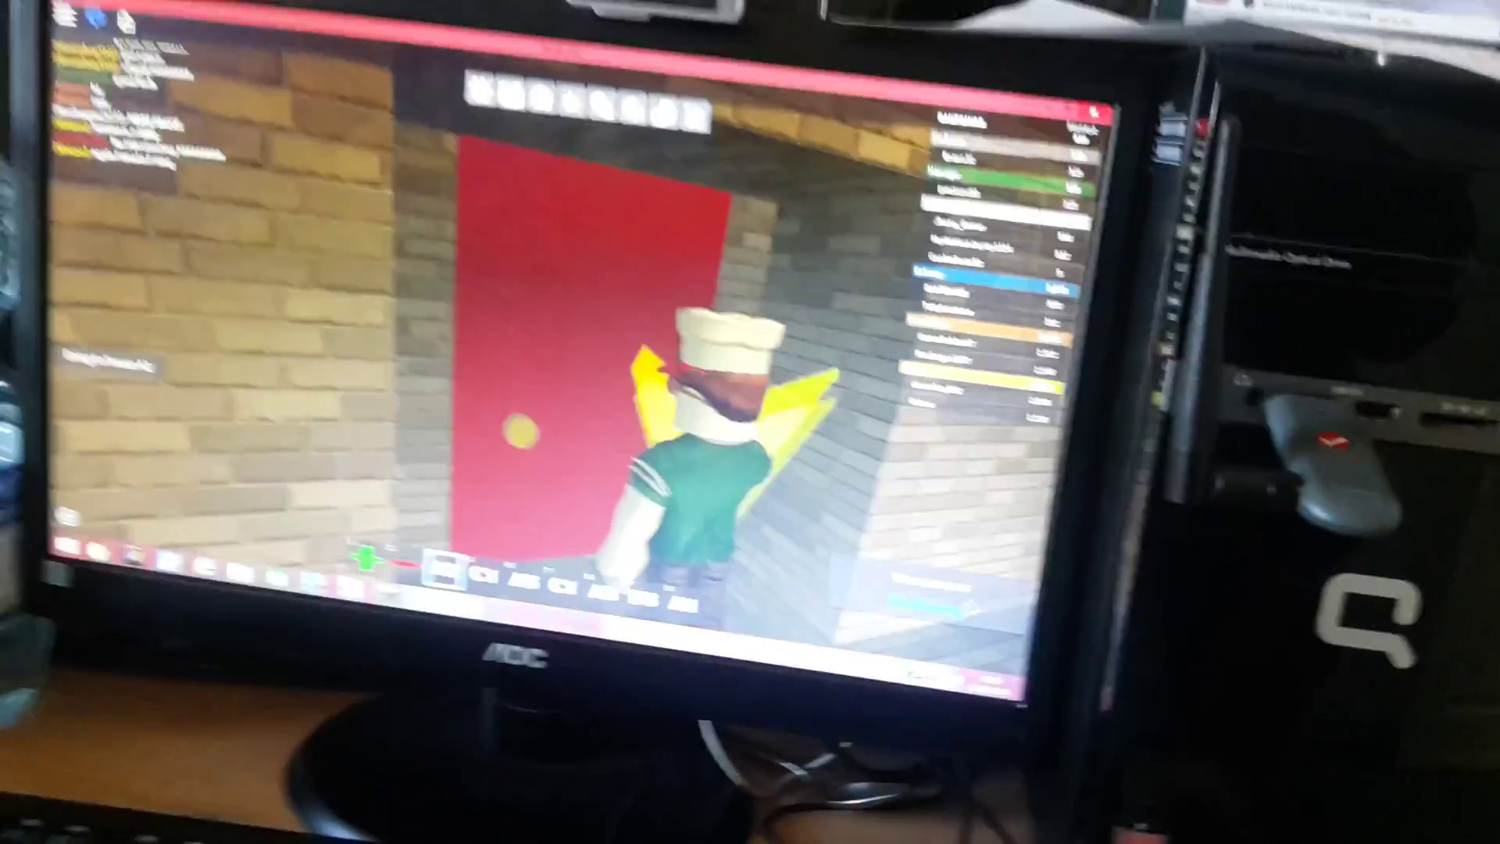
Open house A2's red front door, then walk back to the red car
key("w")
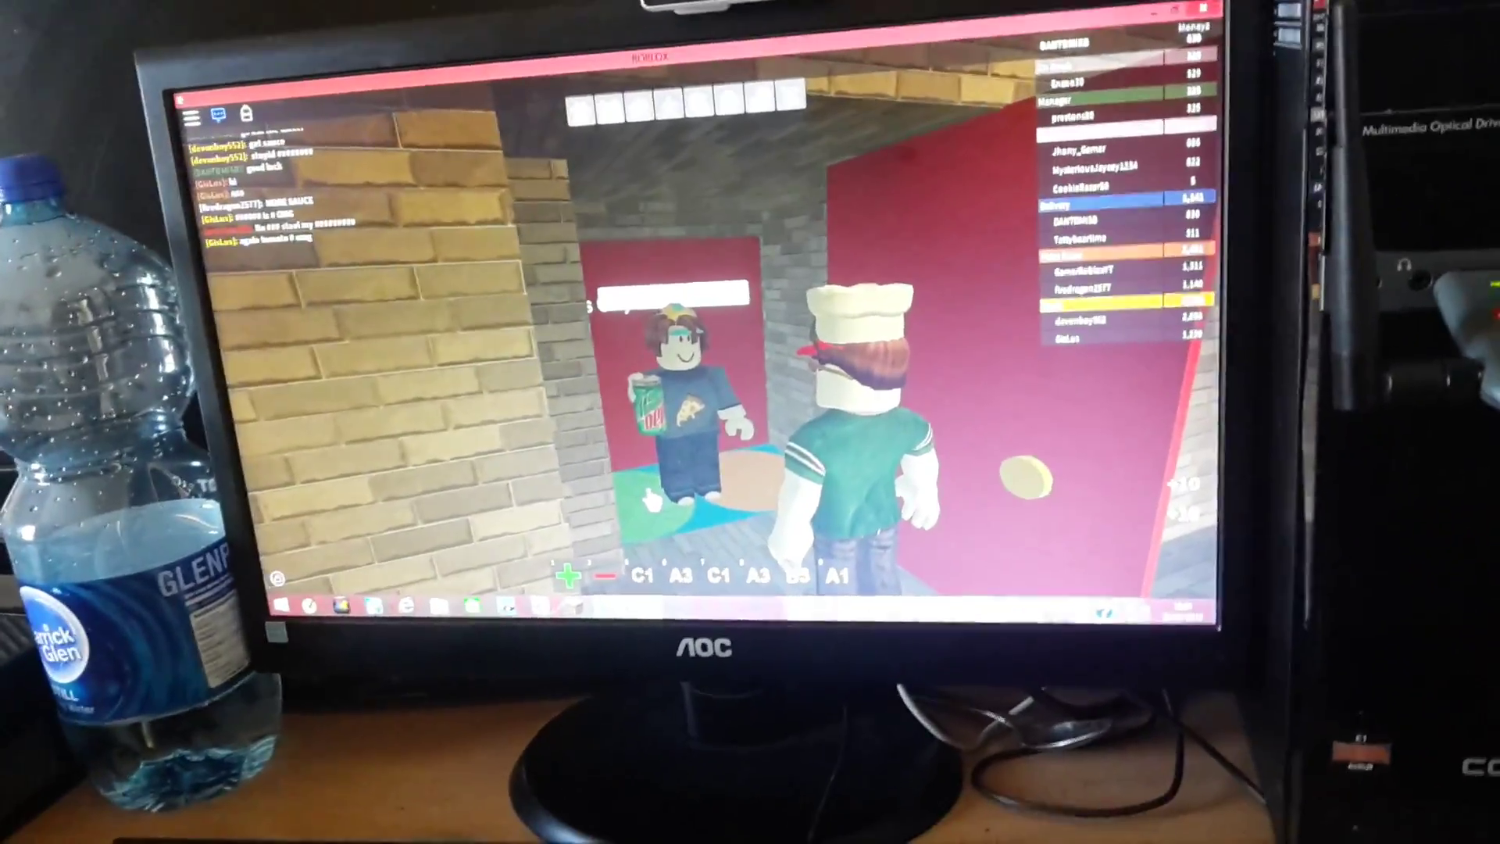
right_click(609, 332)
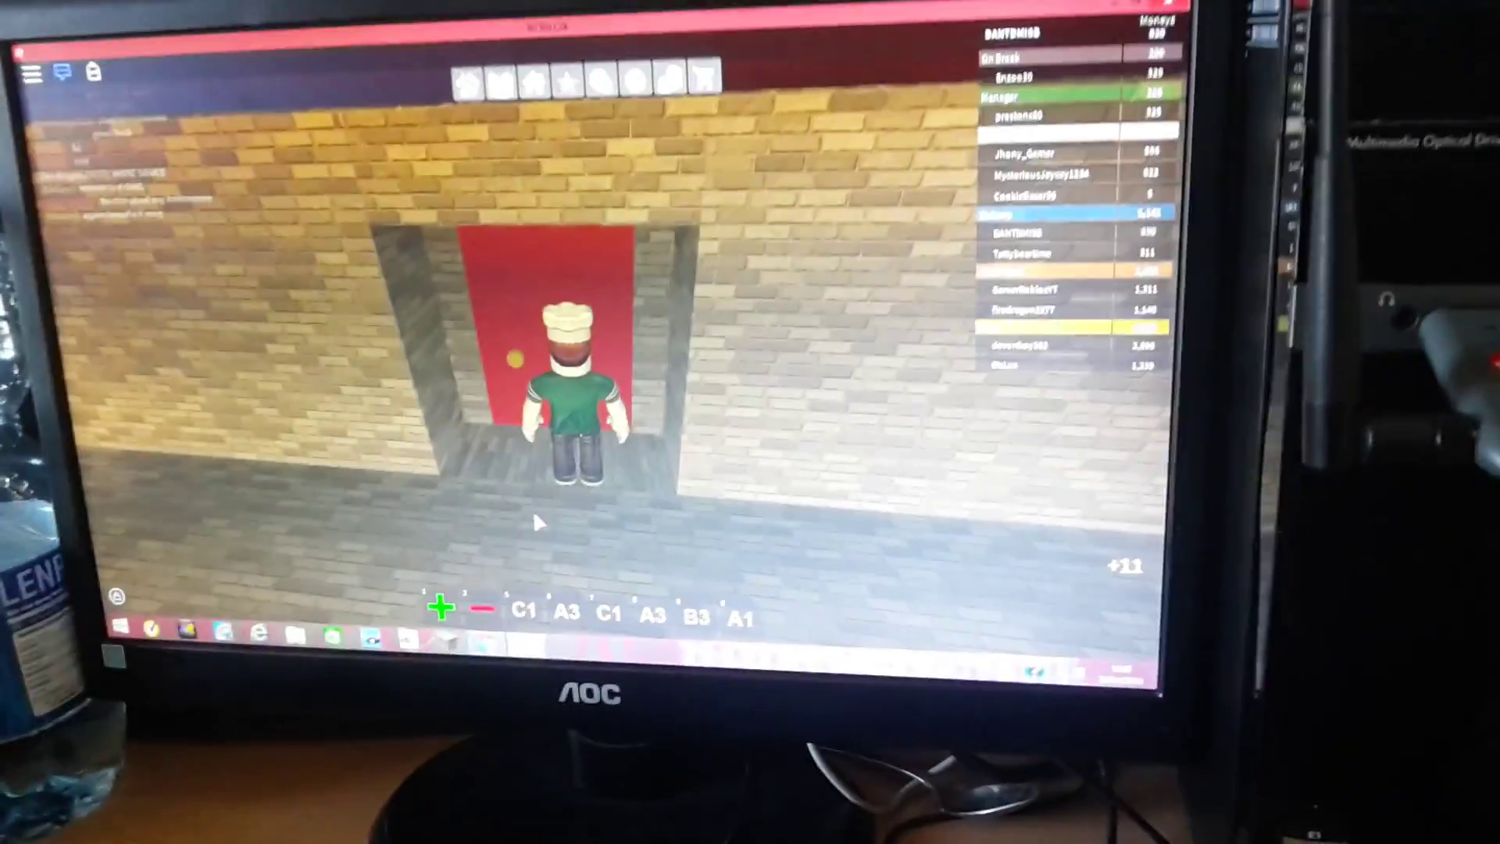
key("s")
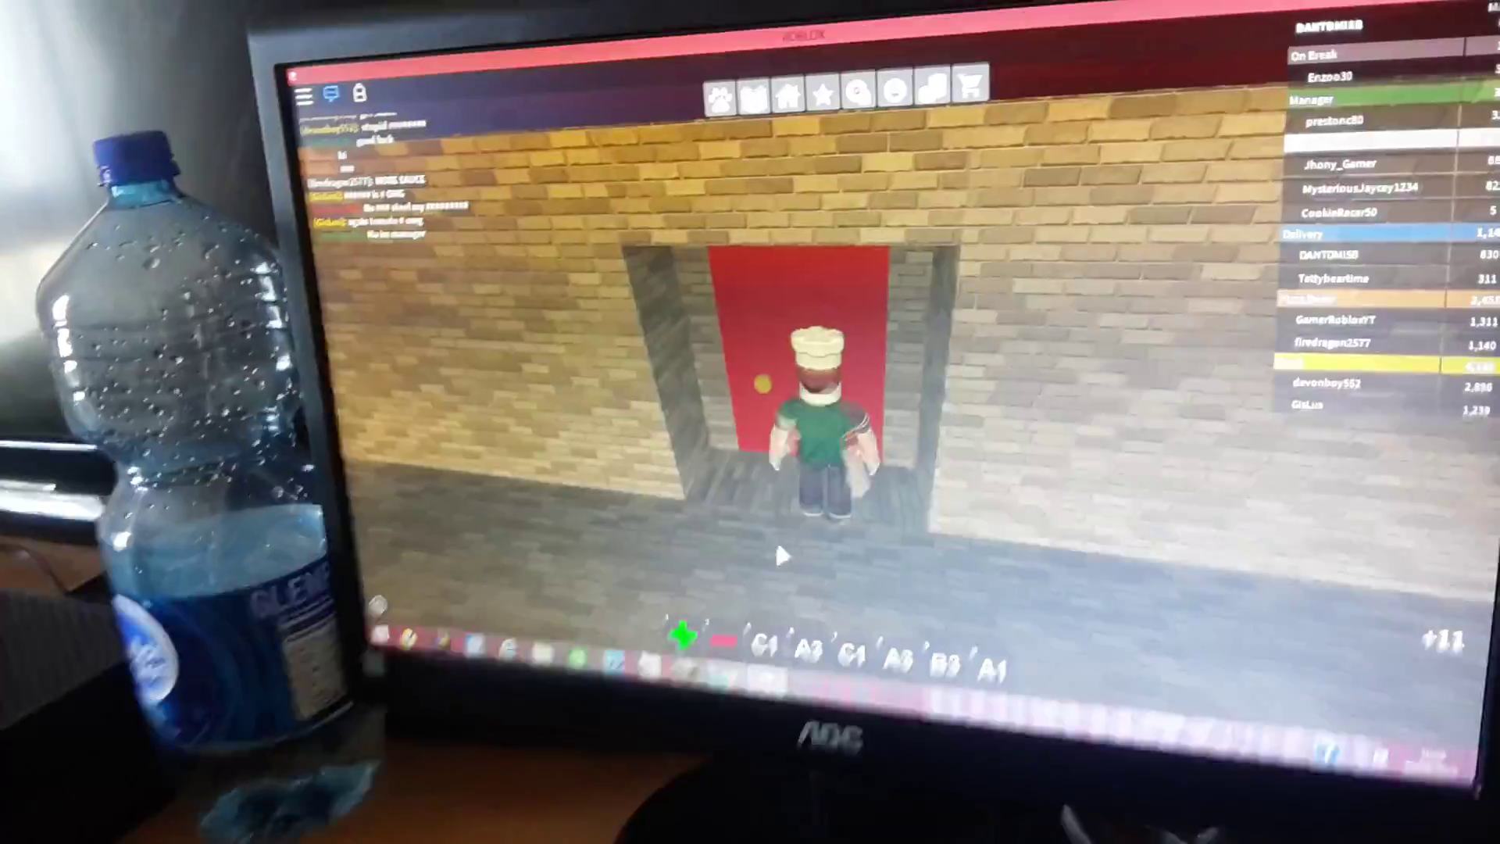
key("s")
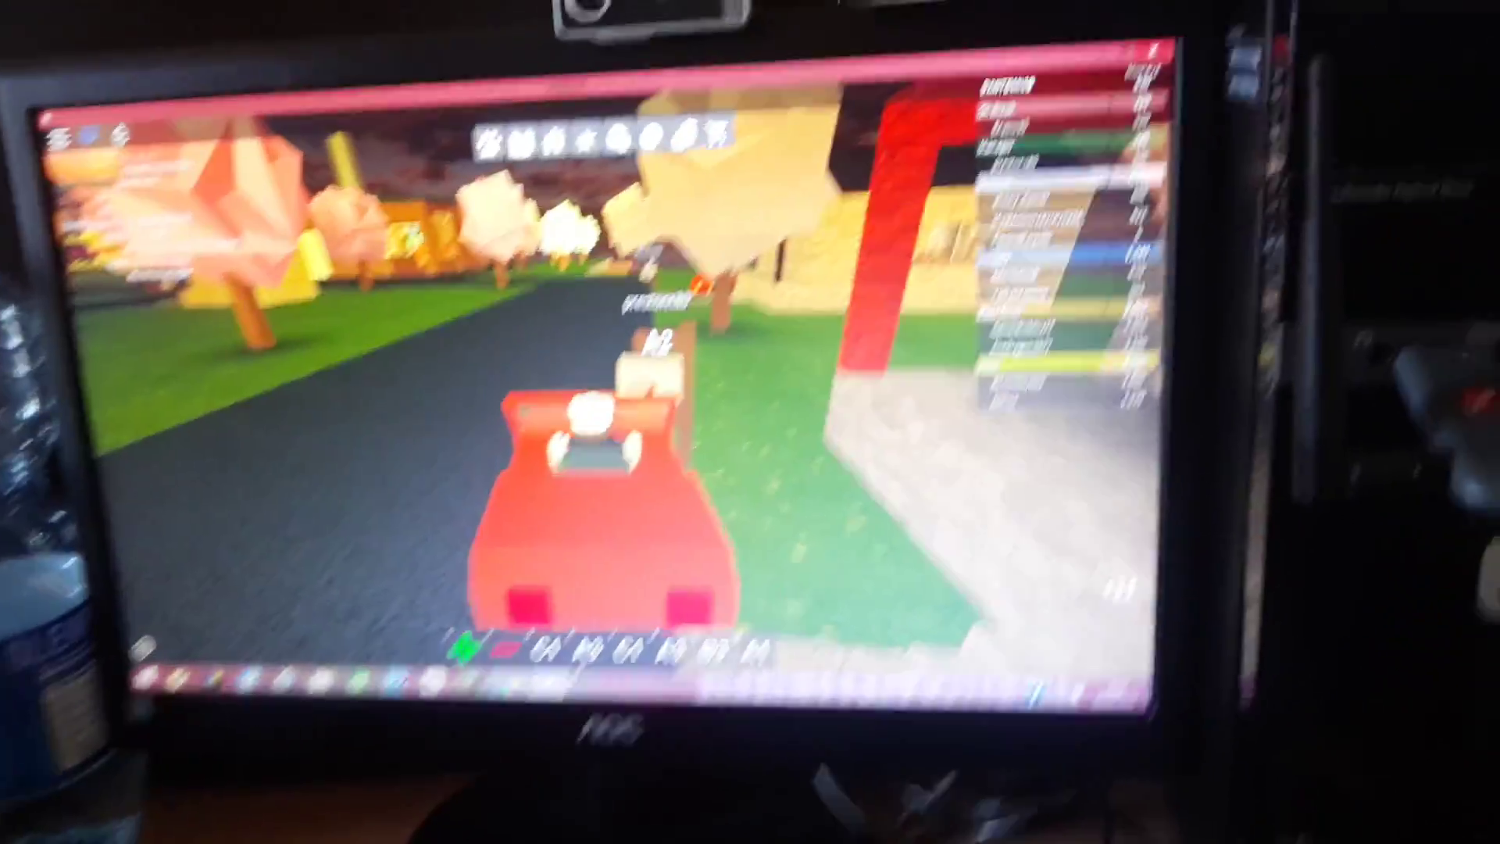
Drive across the grass, follow the guide arrows along the road, and reach the delivery house
key("w")
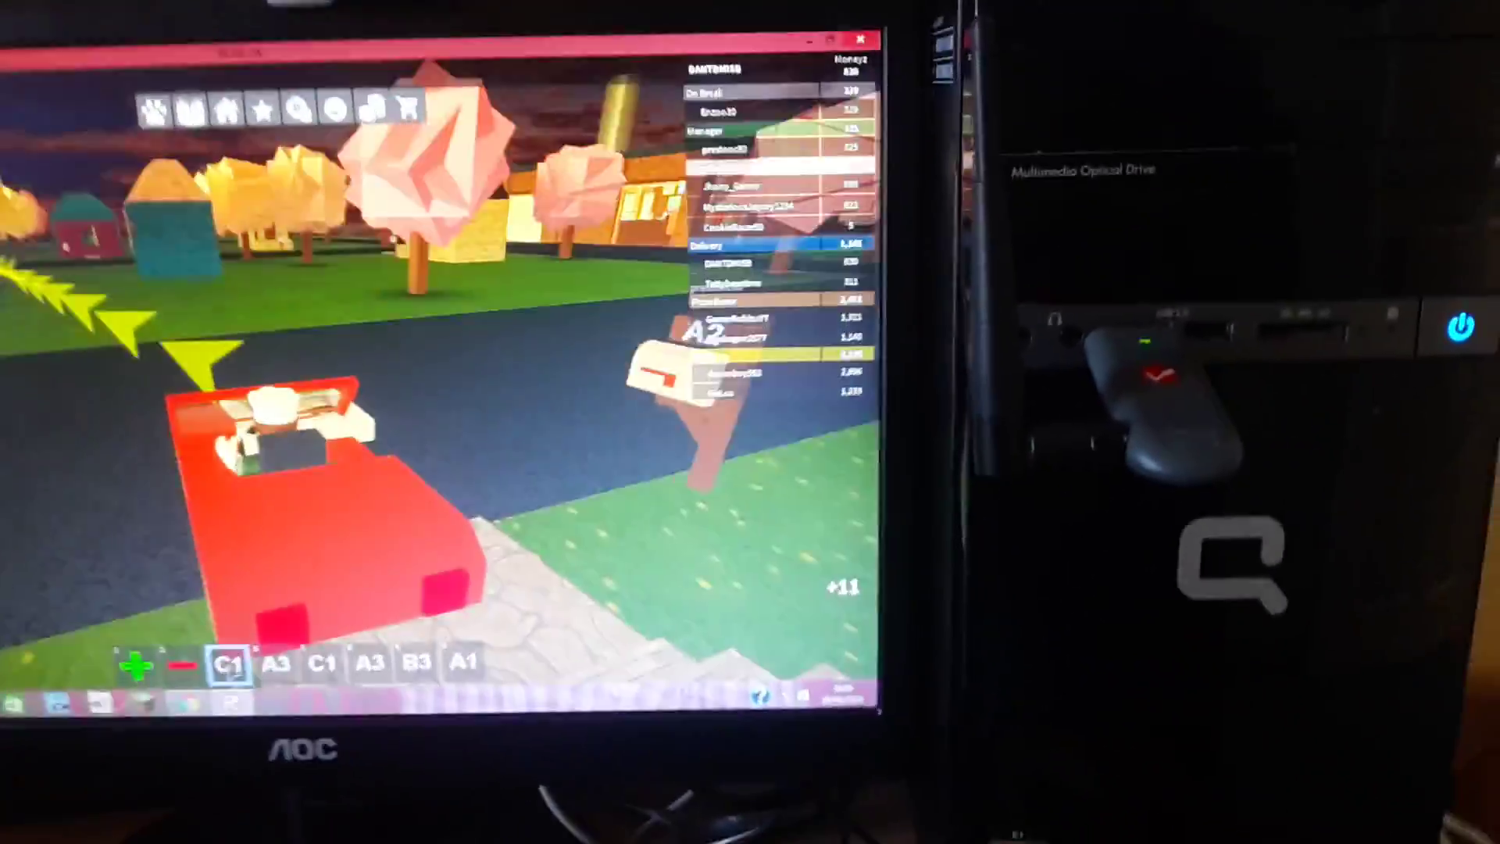
key("w")
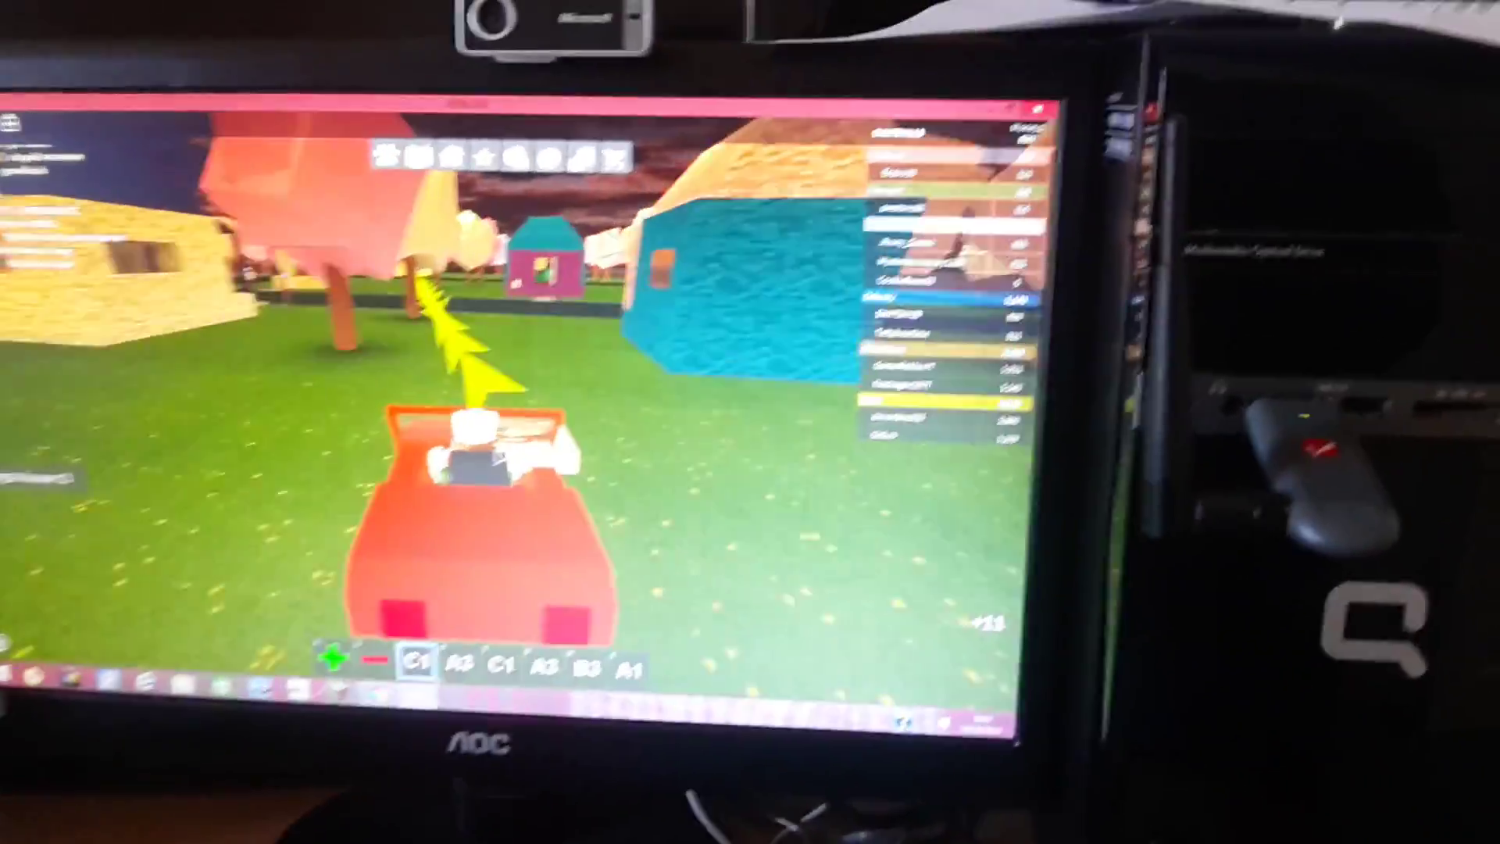
key("w")
key("w")
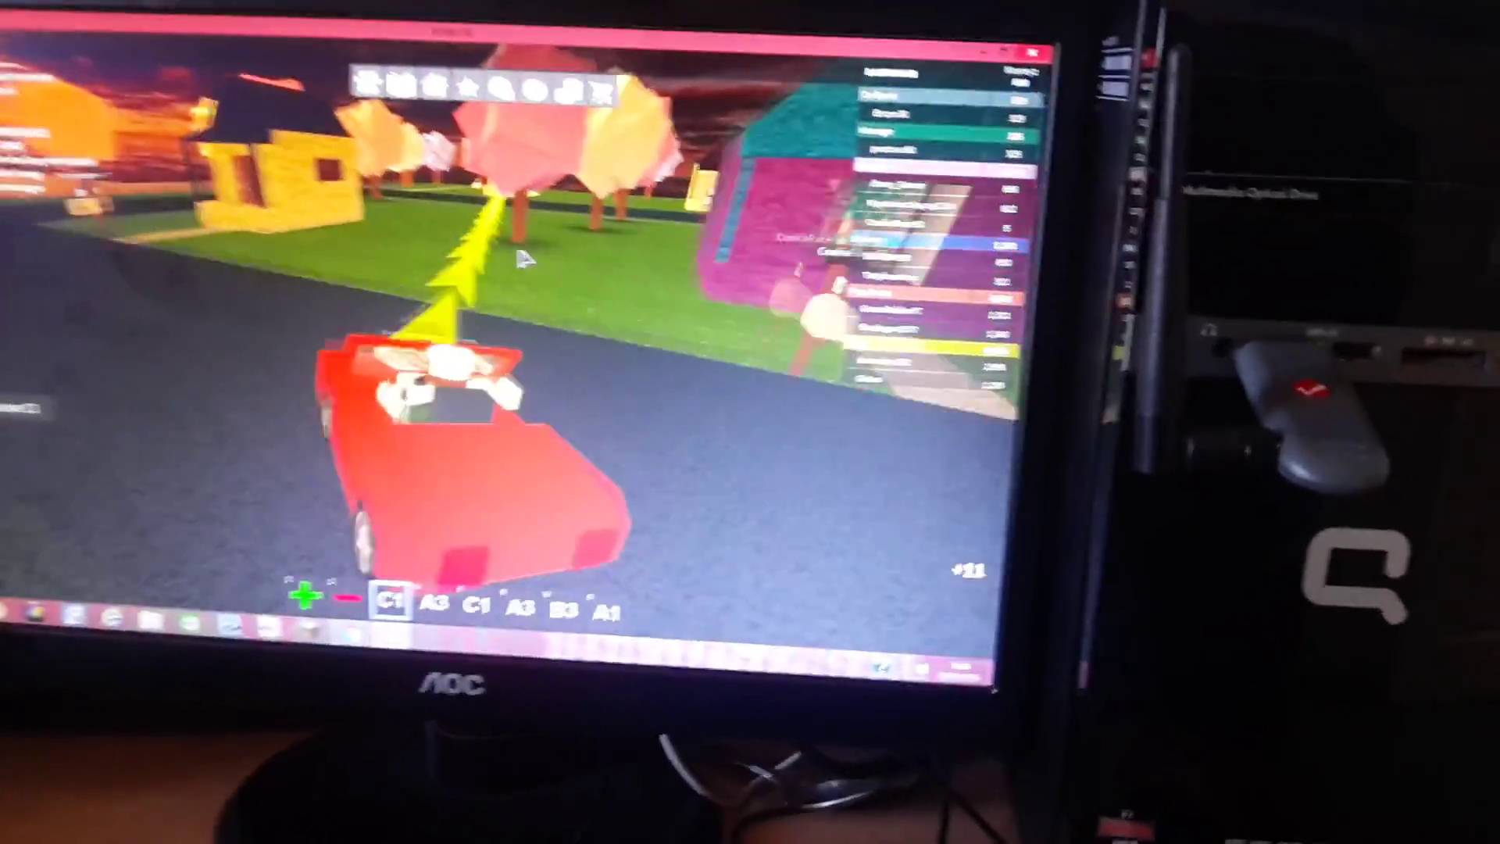
key("w")
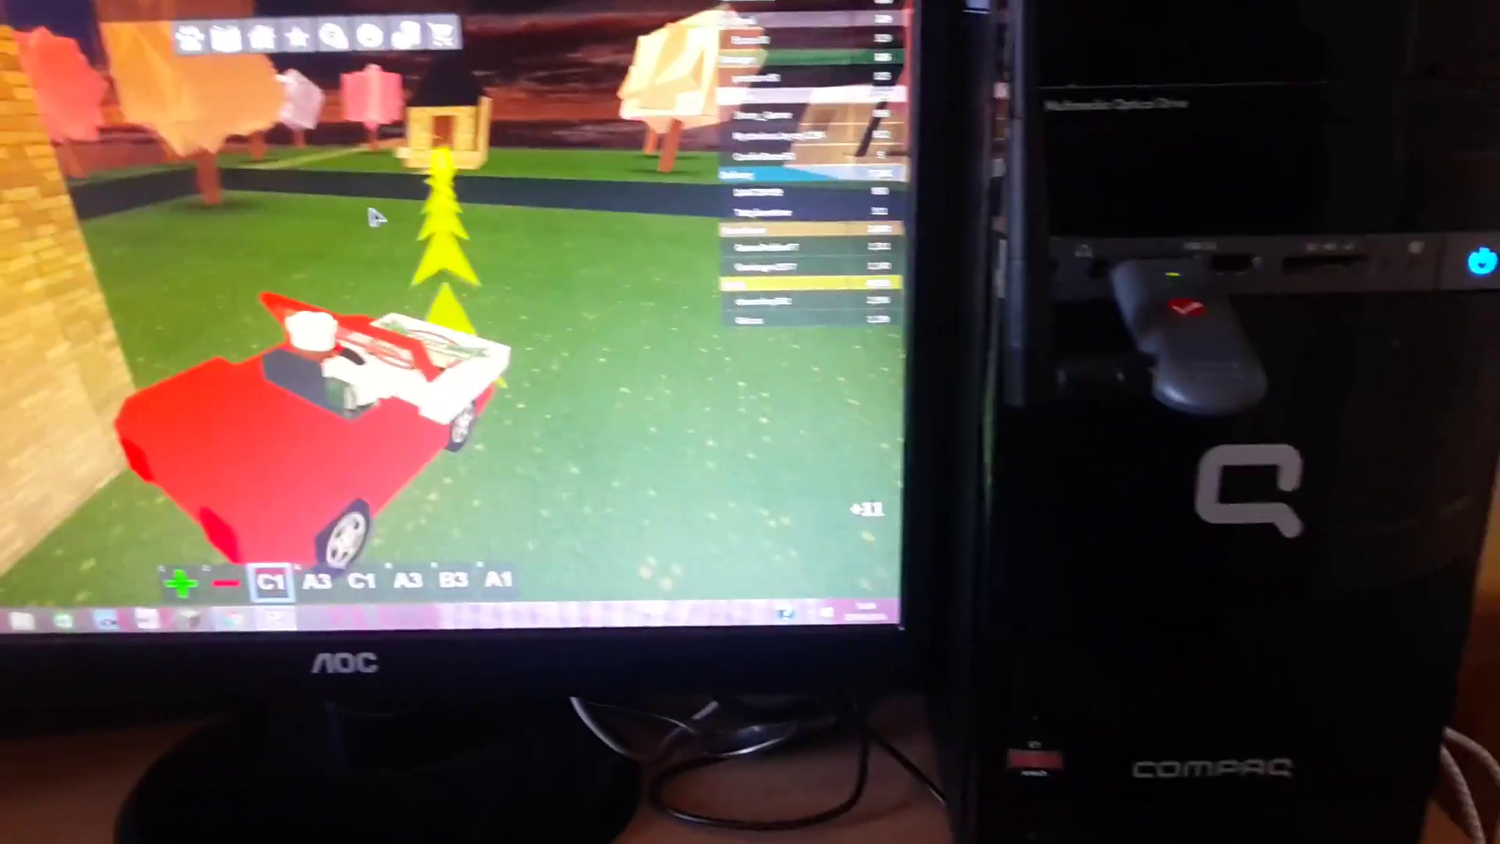
key("w")
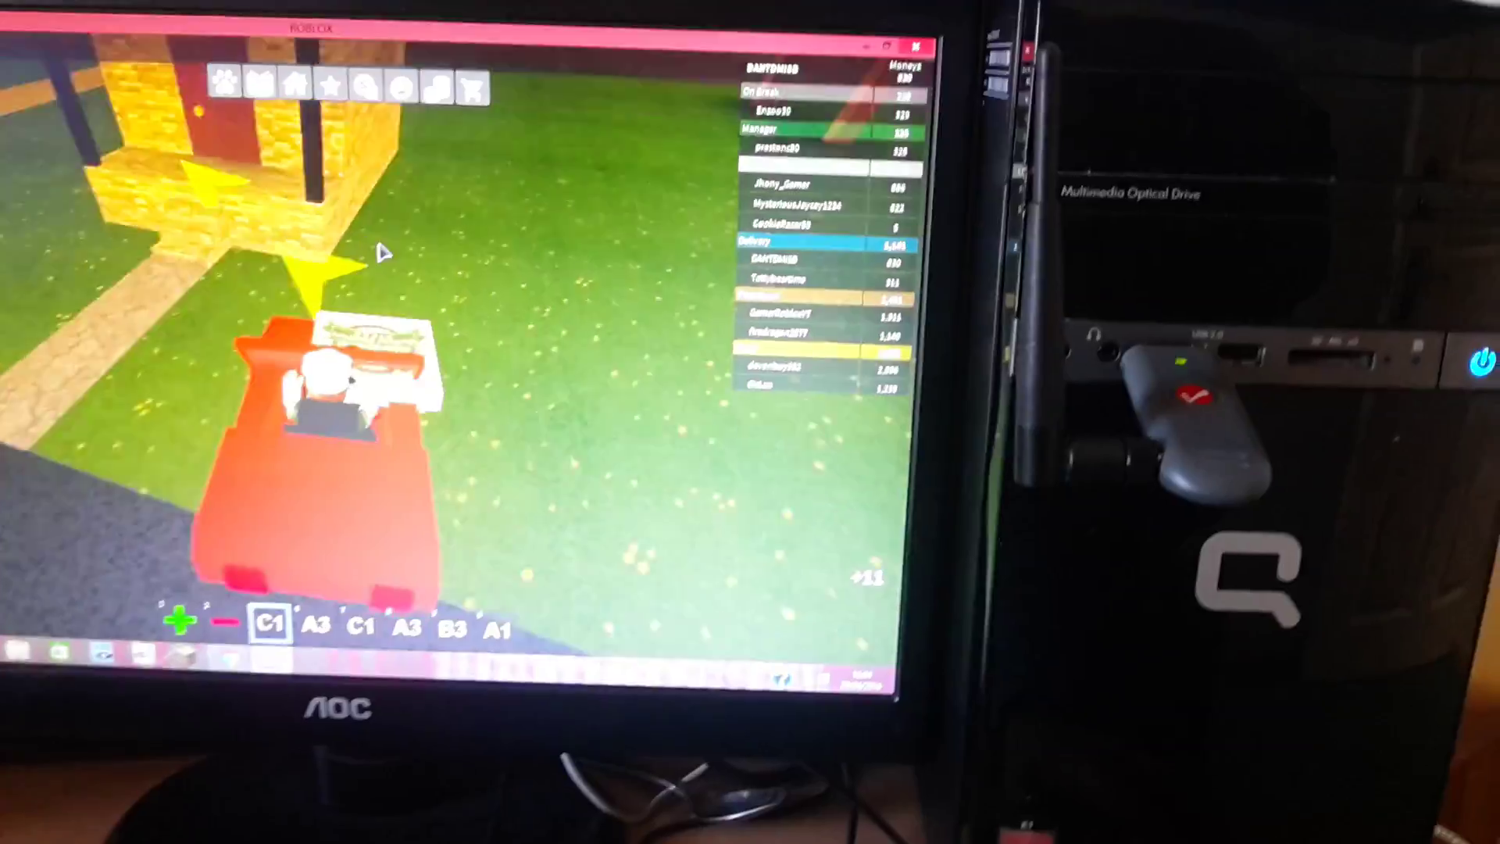
key("w")
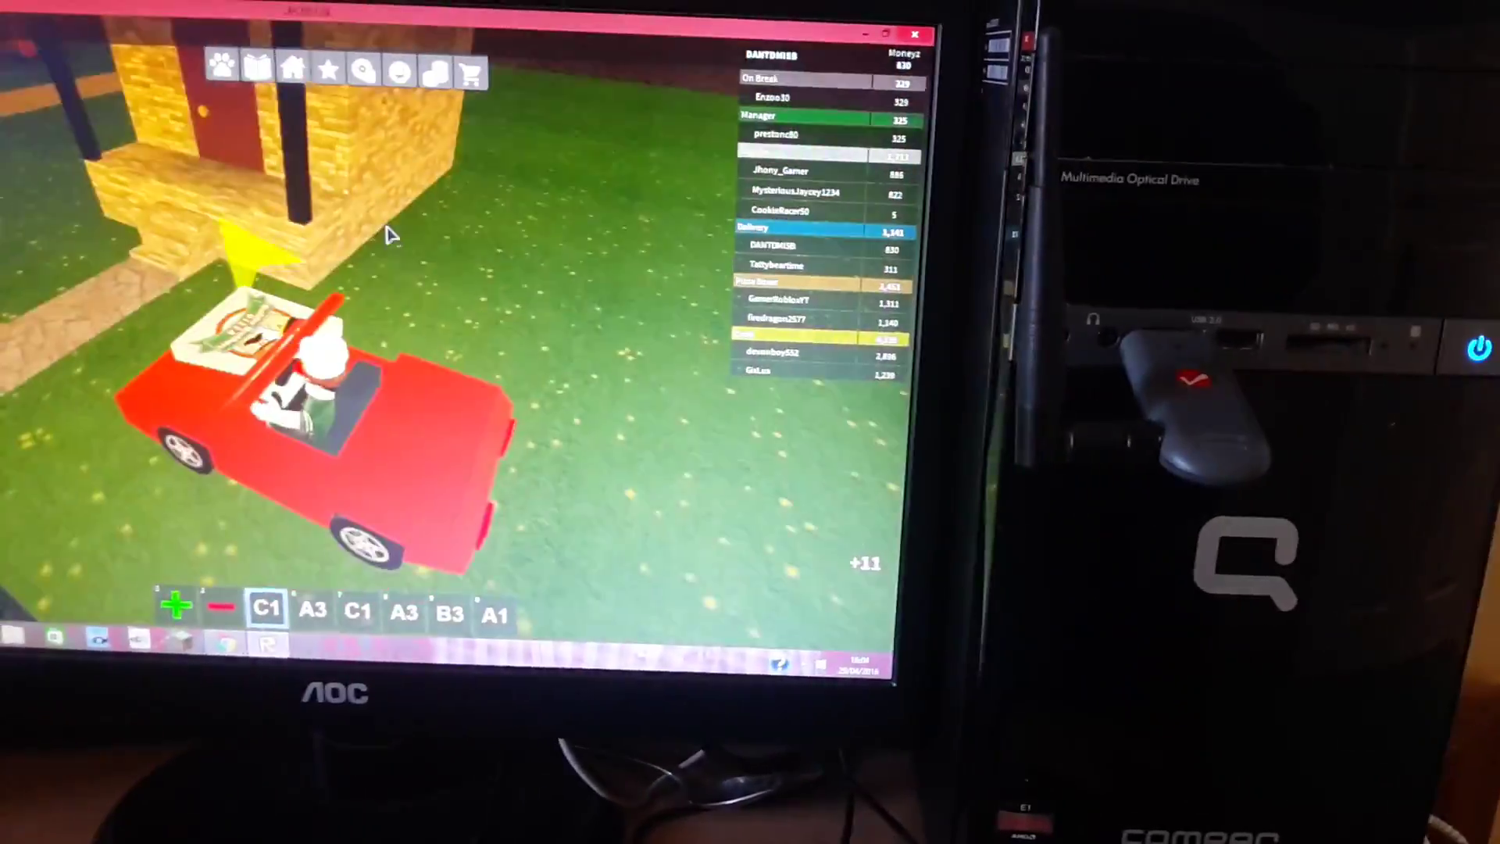
key("space")
key("w")
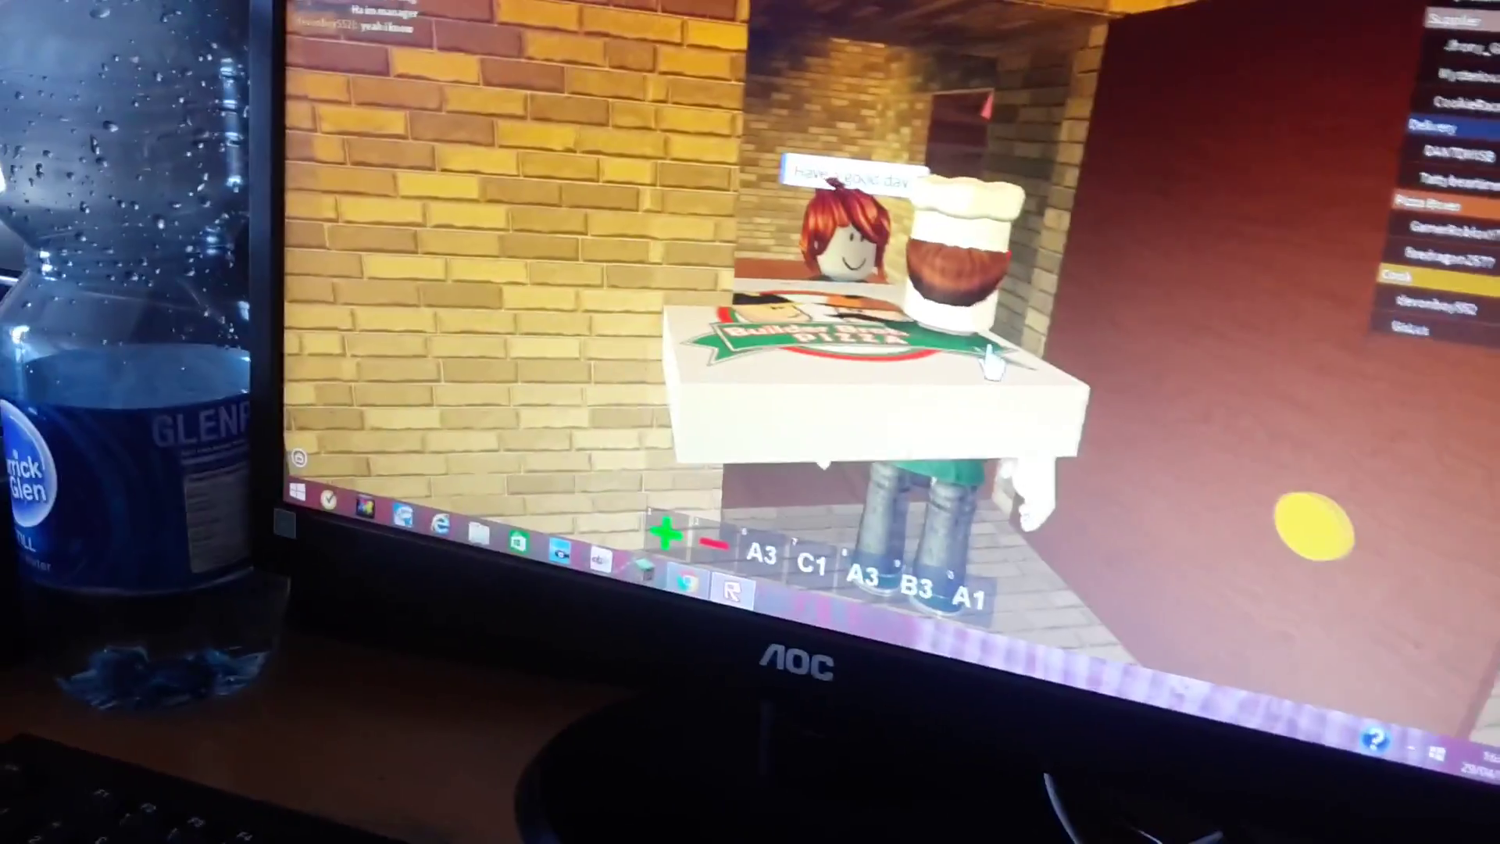
Walk from the house door back to the red car and drive past the mailbox
key("s")
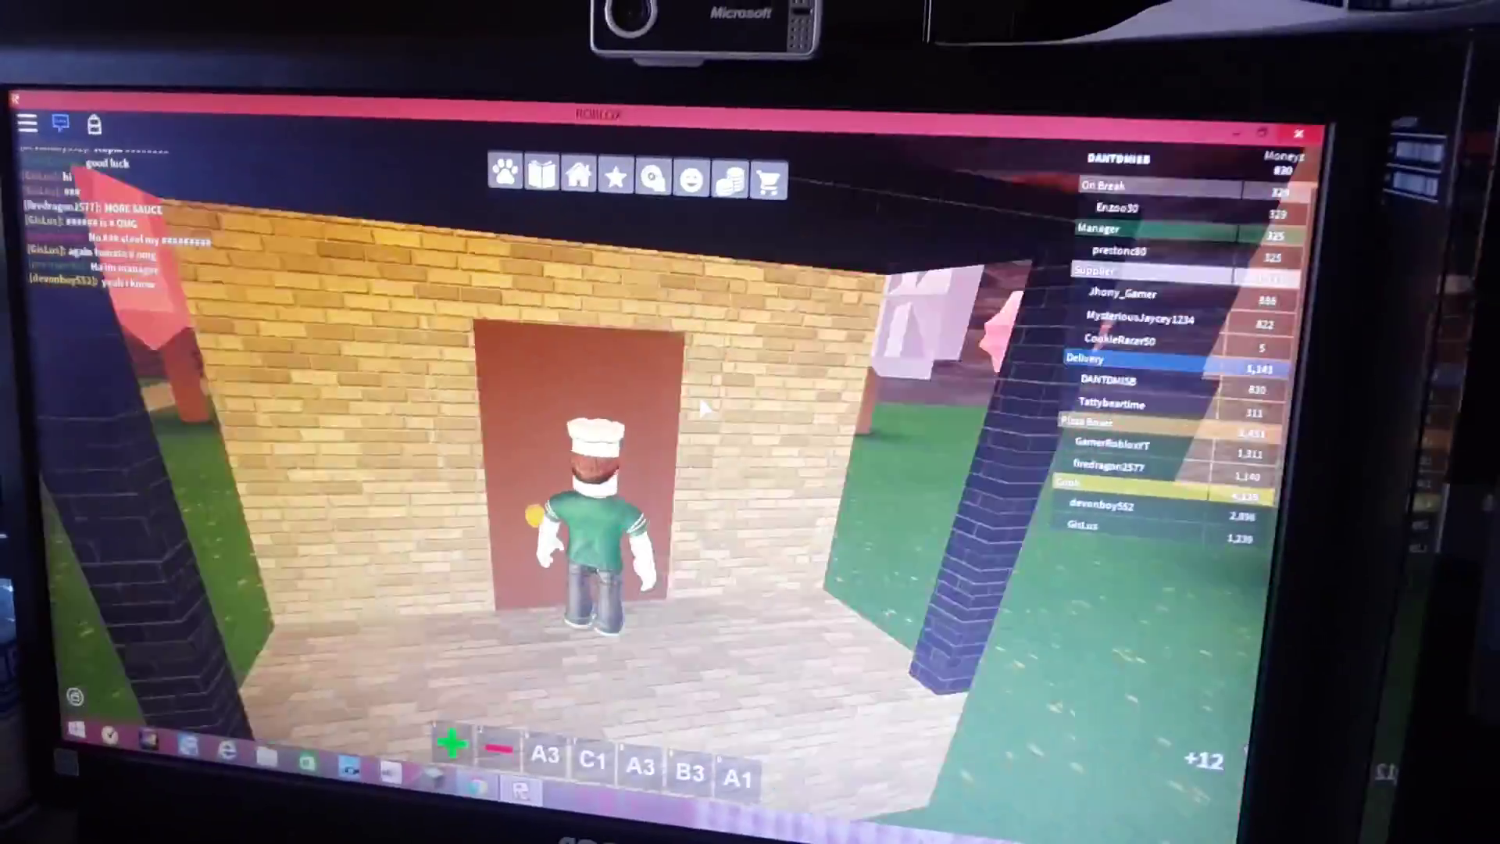
mouse_move(803, 461)
left_mouse_down()
mouse_move(732, 405)
mouse_move(665, 402)
left_mouse_up()
scroll(705, 461, "up", 3)
scroll(664, 402, "down", 3)
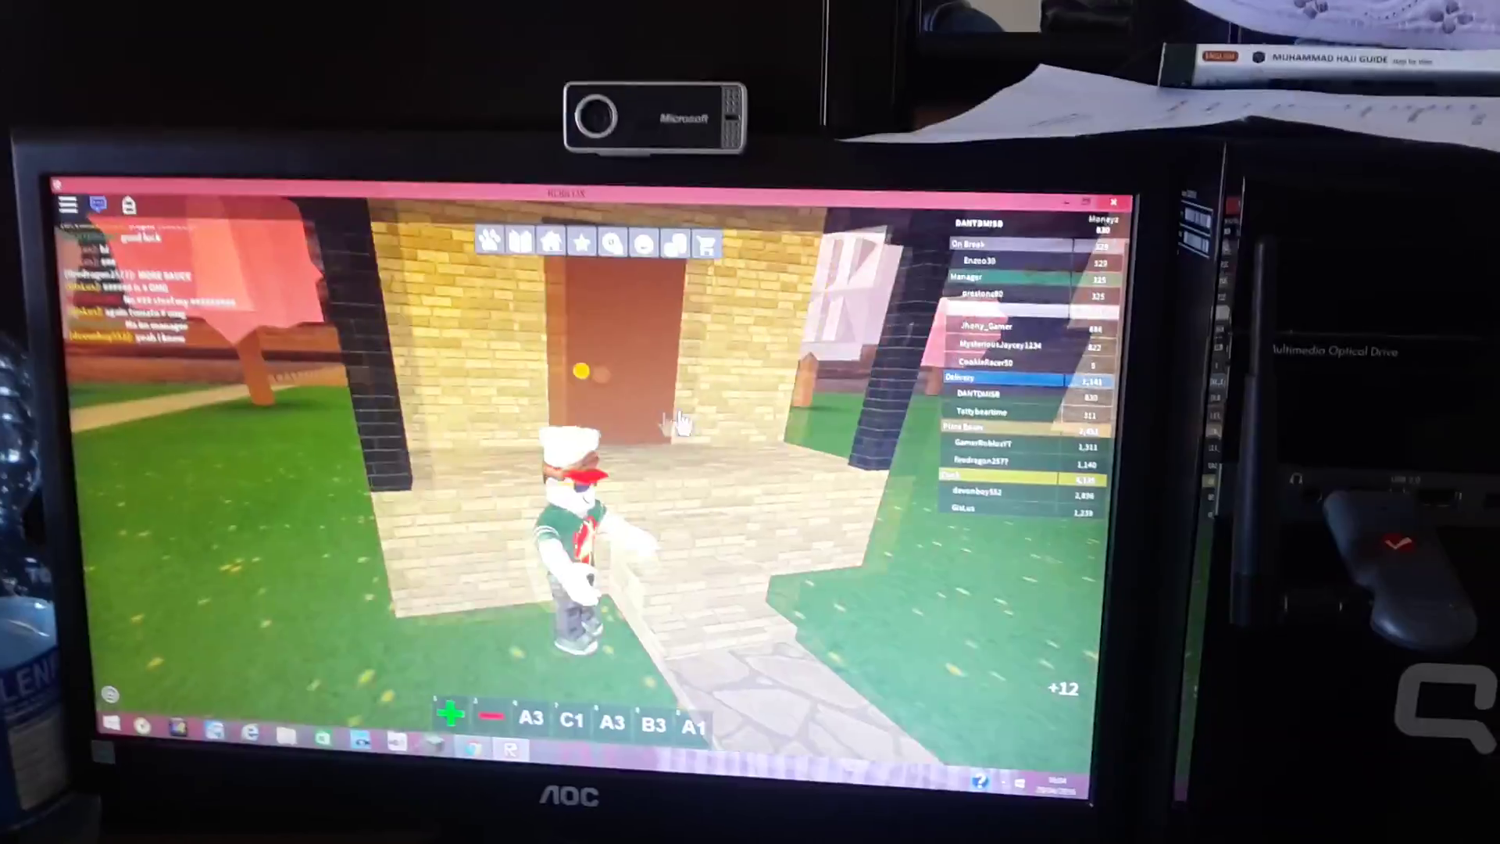
right_click(681, 422)
key("w")
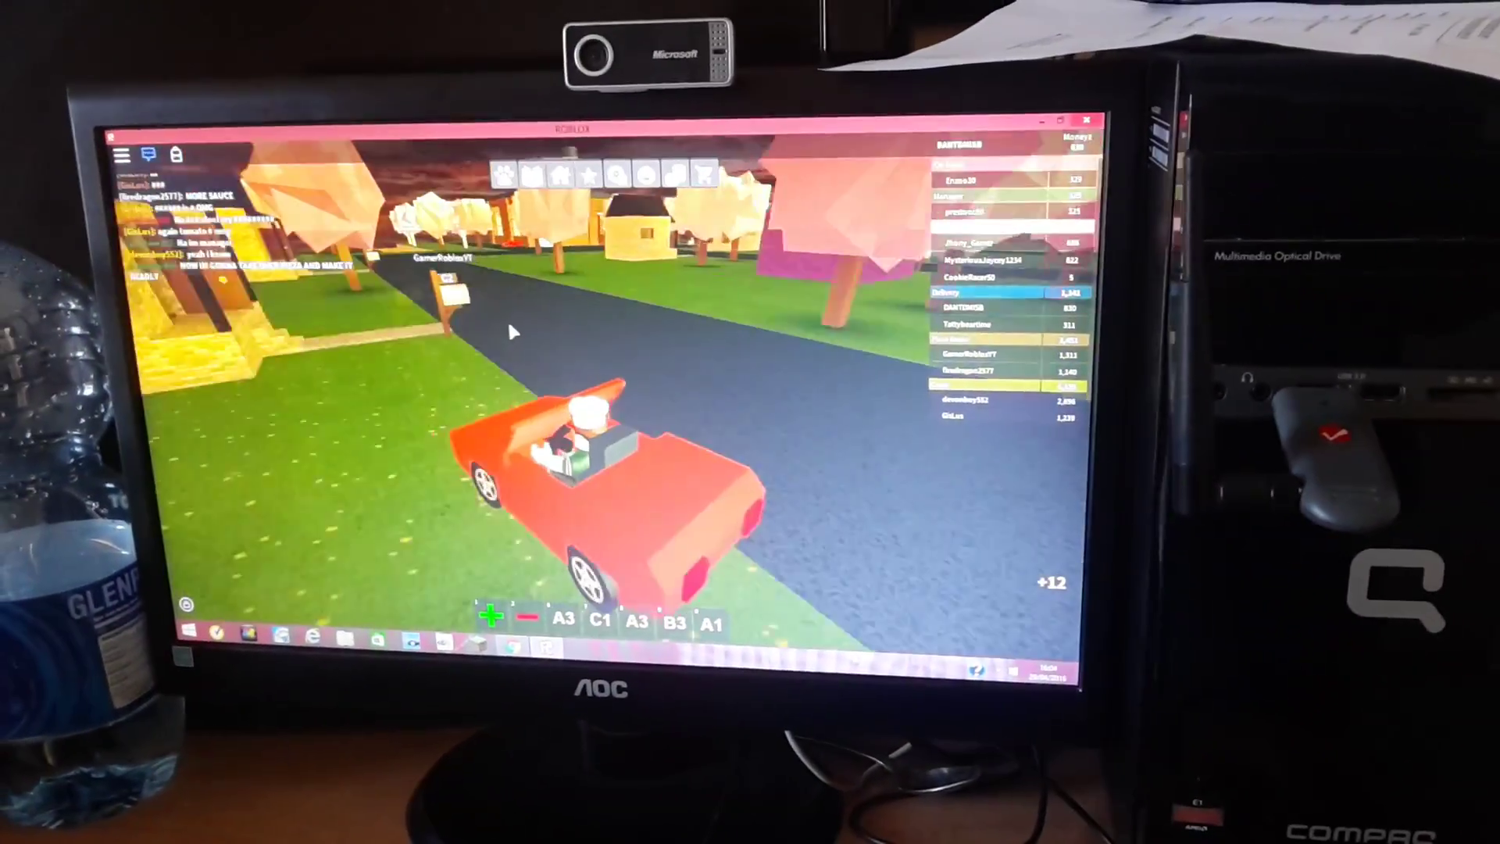
key("w")
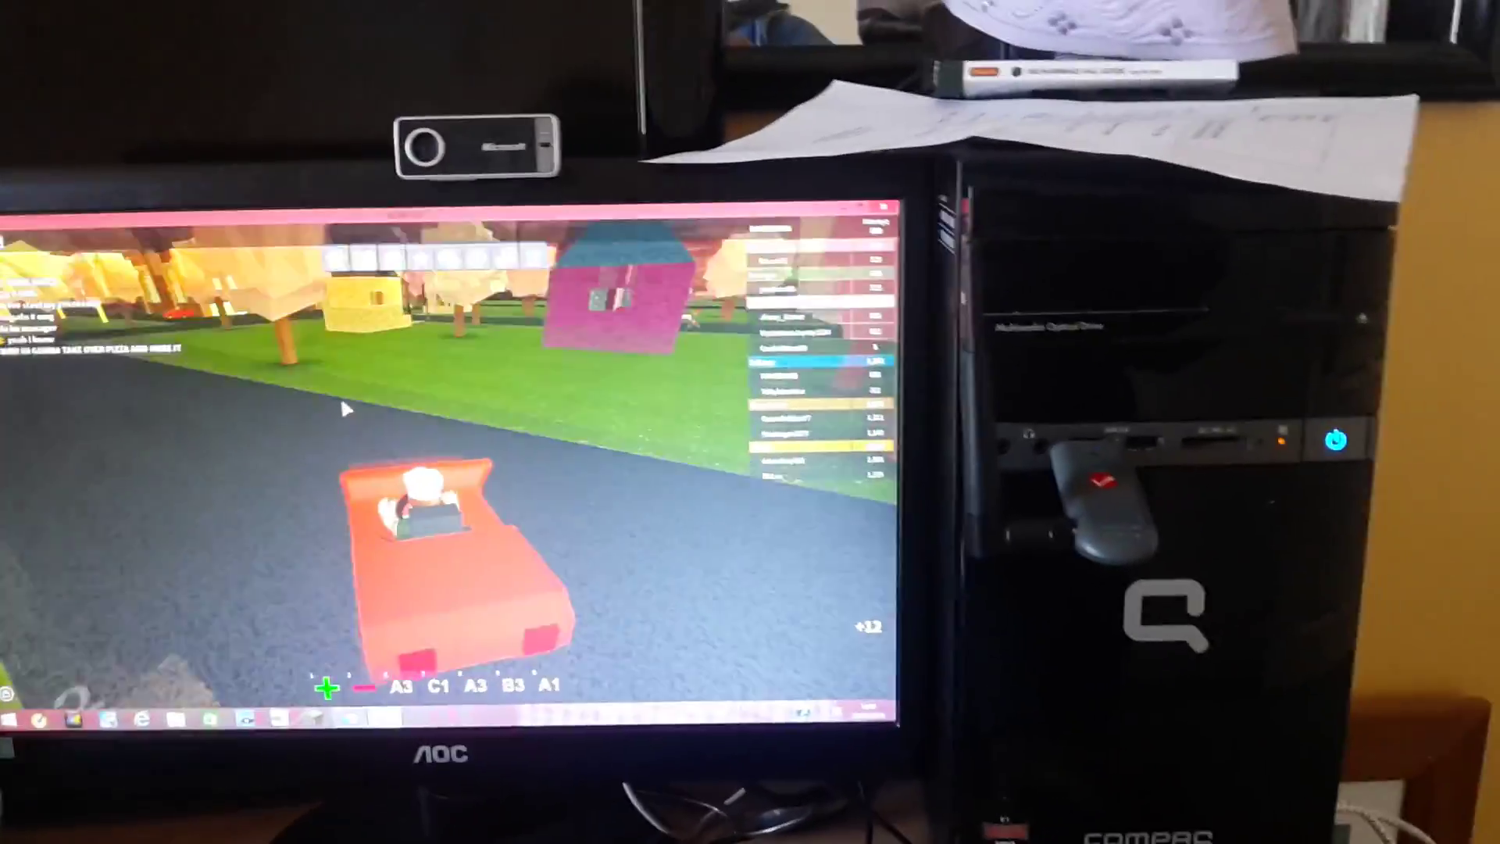
mouse_move(447, 341)
left_mouse_down()
mouse_move(396, 457)
mouse_move(578, 369)
mouse_move(387, 367)
left_mouse_up()
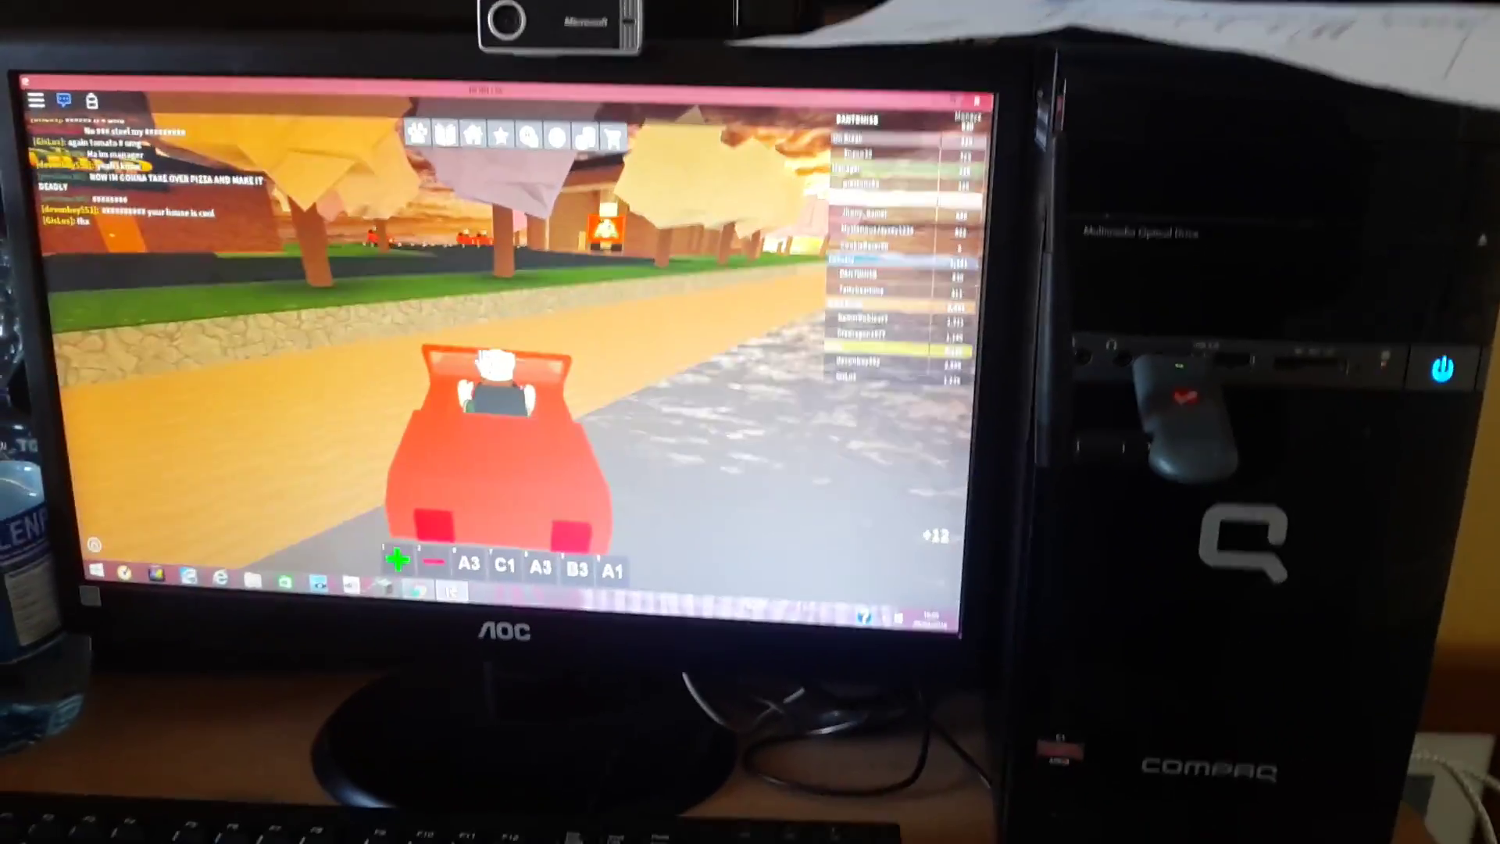
Leave the car, walk from the grass onto the road, and look around
key("space")
key("w")
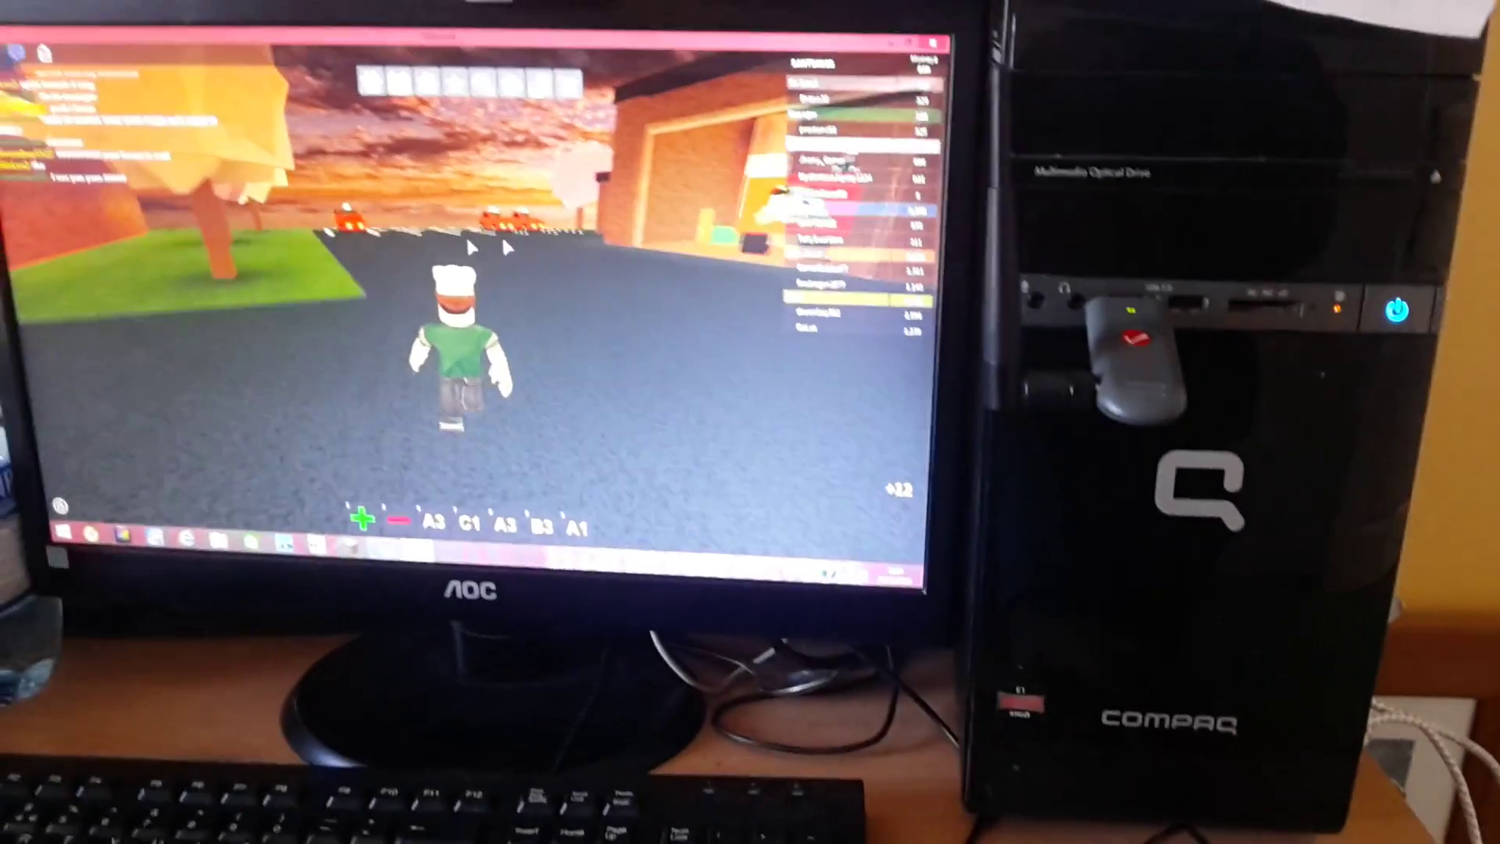
left_click_drag(502, 234, 365, 229)
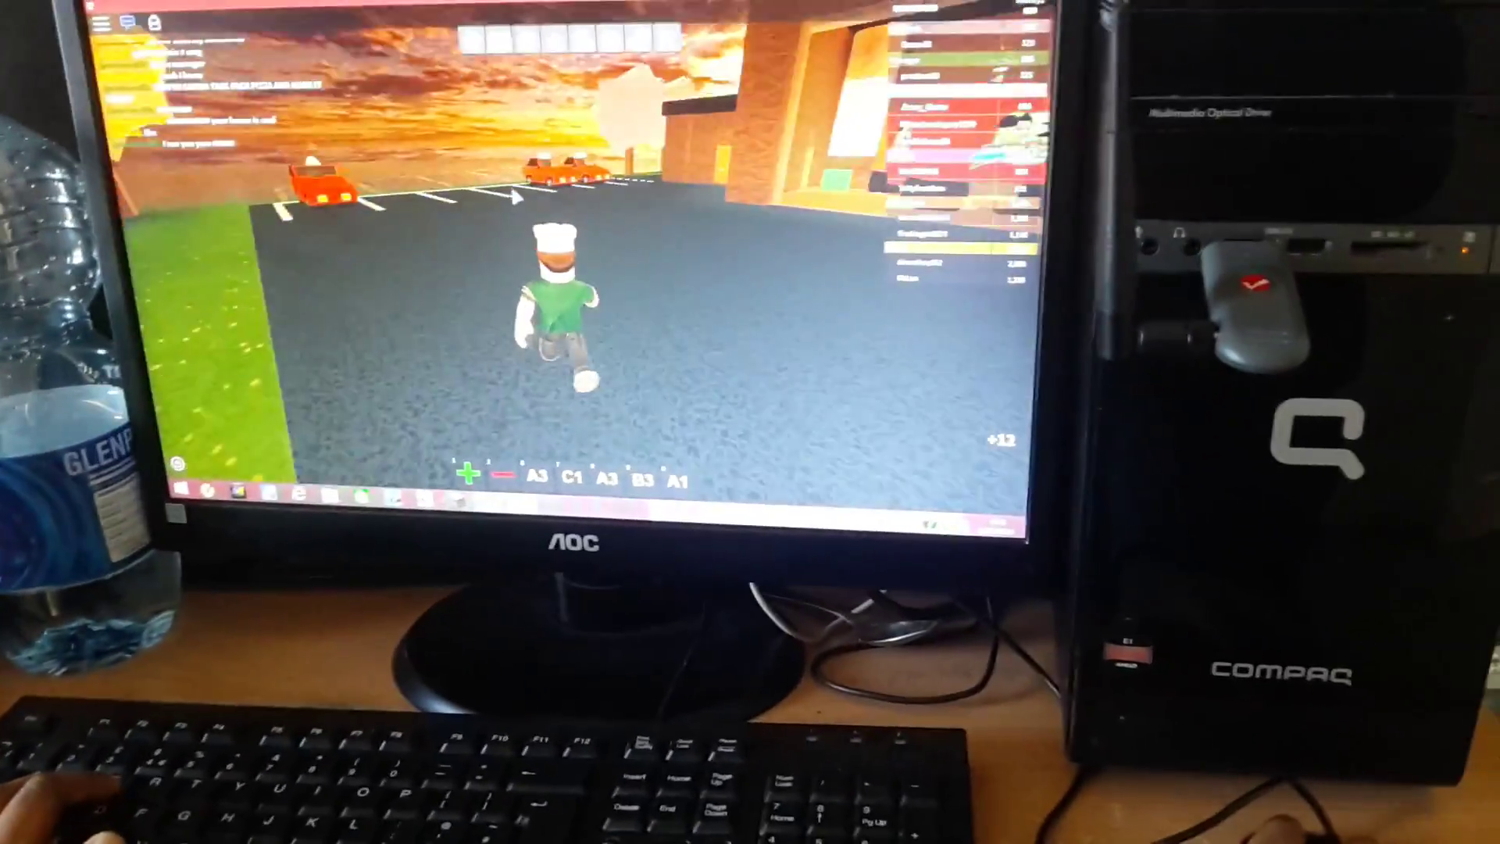
mouse_move(572, 211)
left_mouse_down()
mouse_move(455, 235)
mouse_move(389, 344)
mouse_move(351, 305)
left_mouse_up()
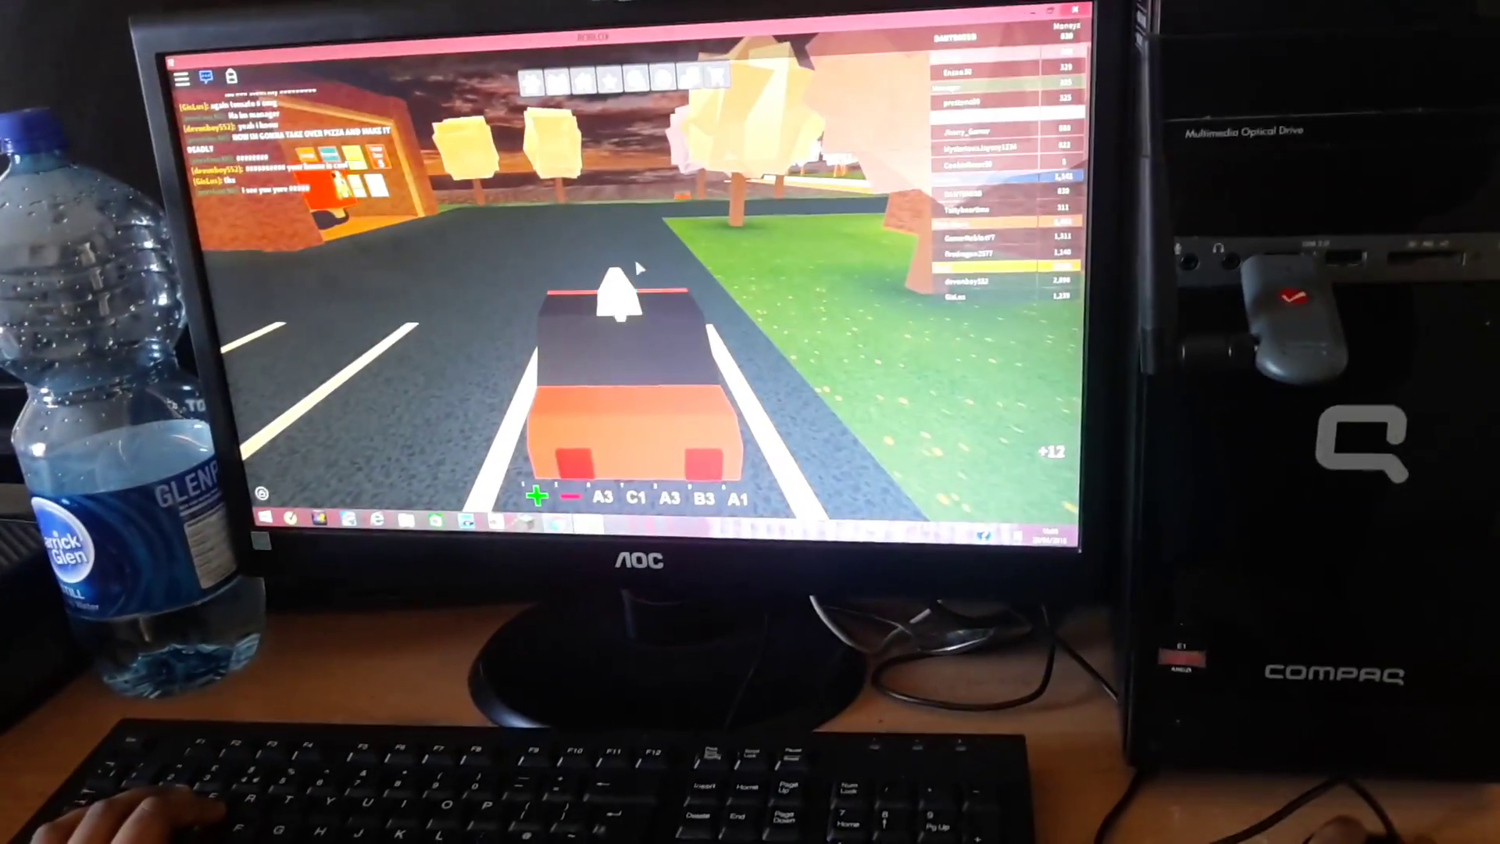
Drive the red car along the road toward The Dump building
key("w")
key("w")
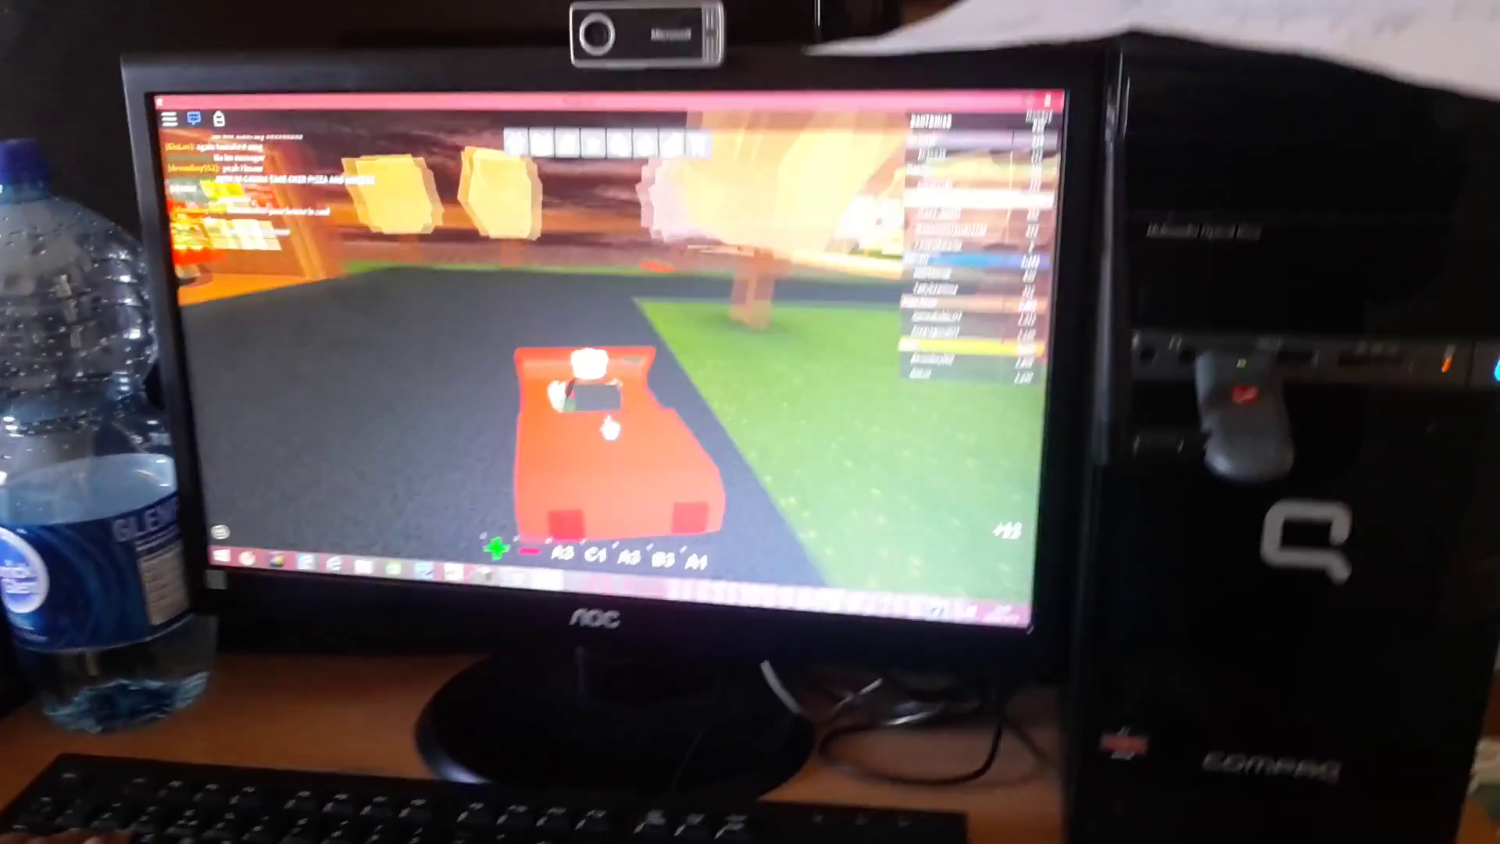
key("w")
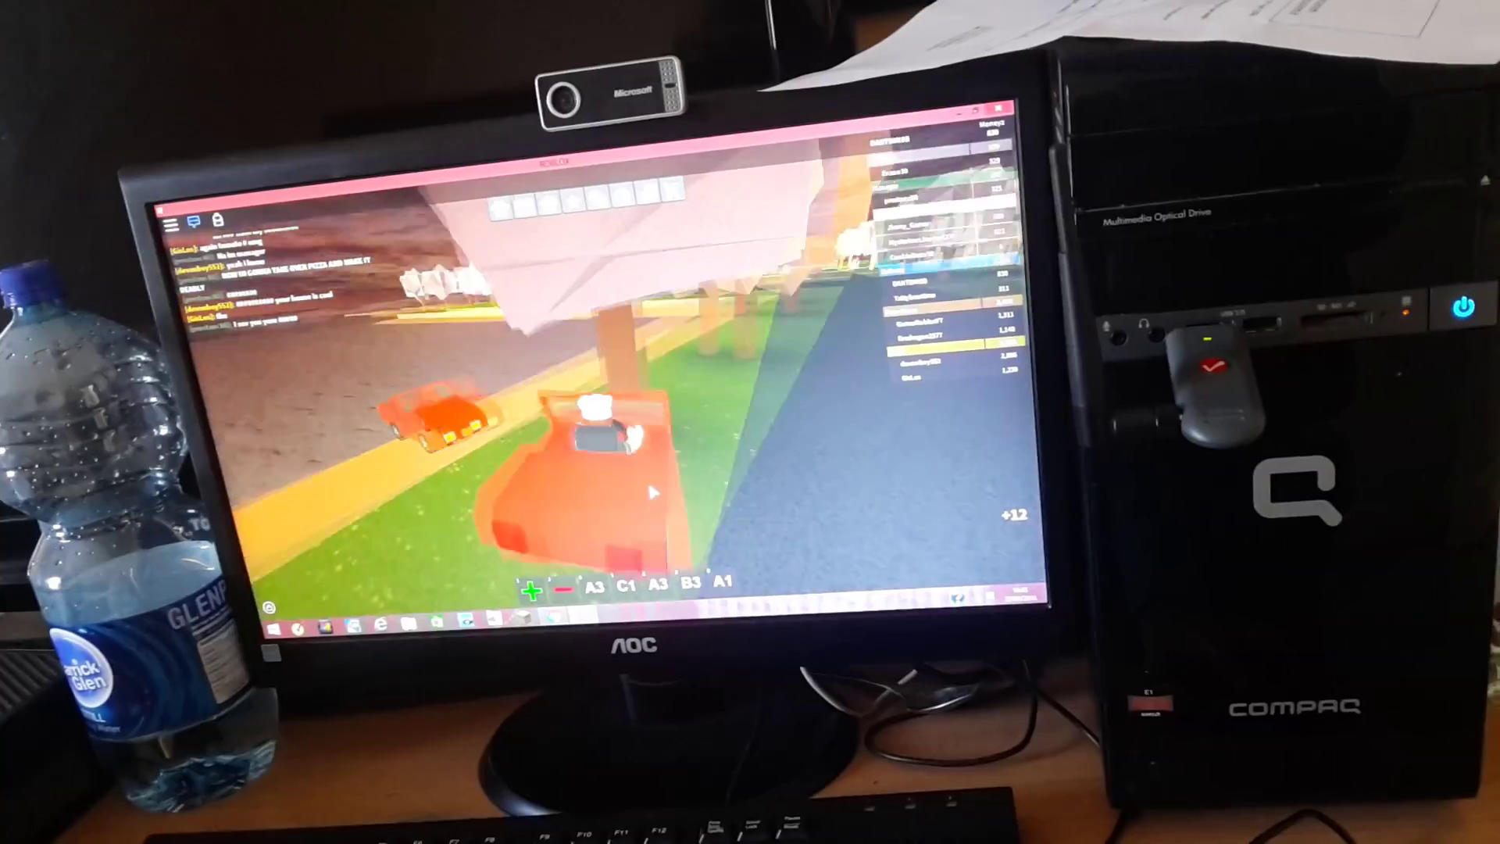
key("w")
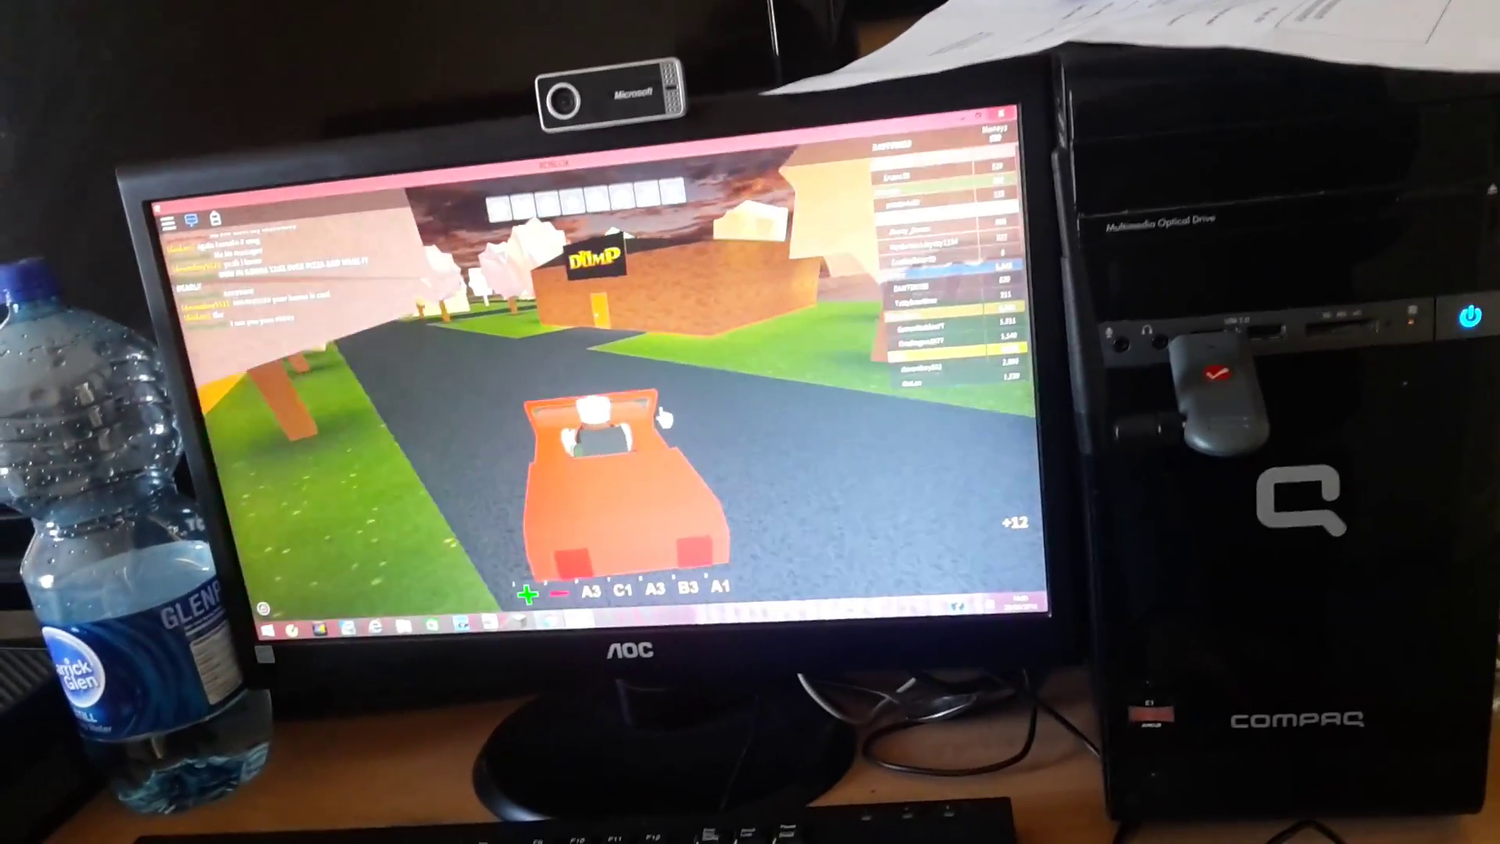
key("w")
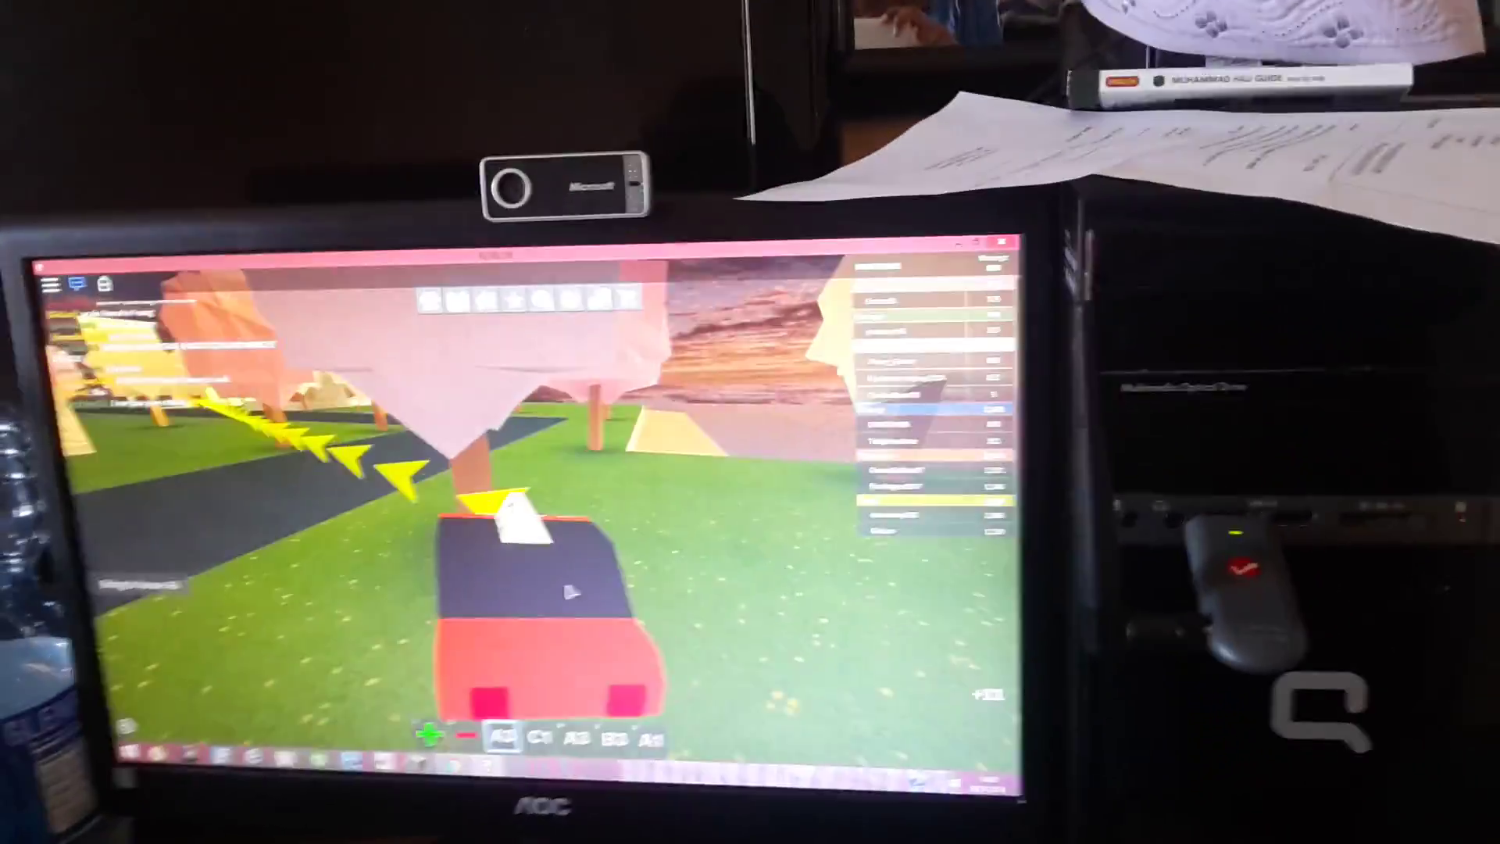
Drive from the grass past the houses and trees to the A3 mailbox
key("w")
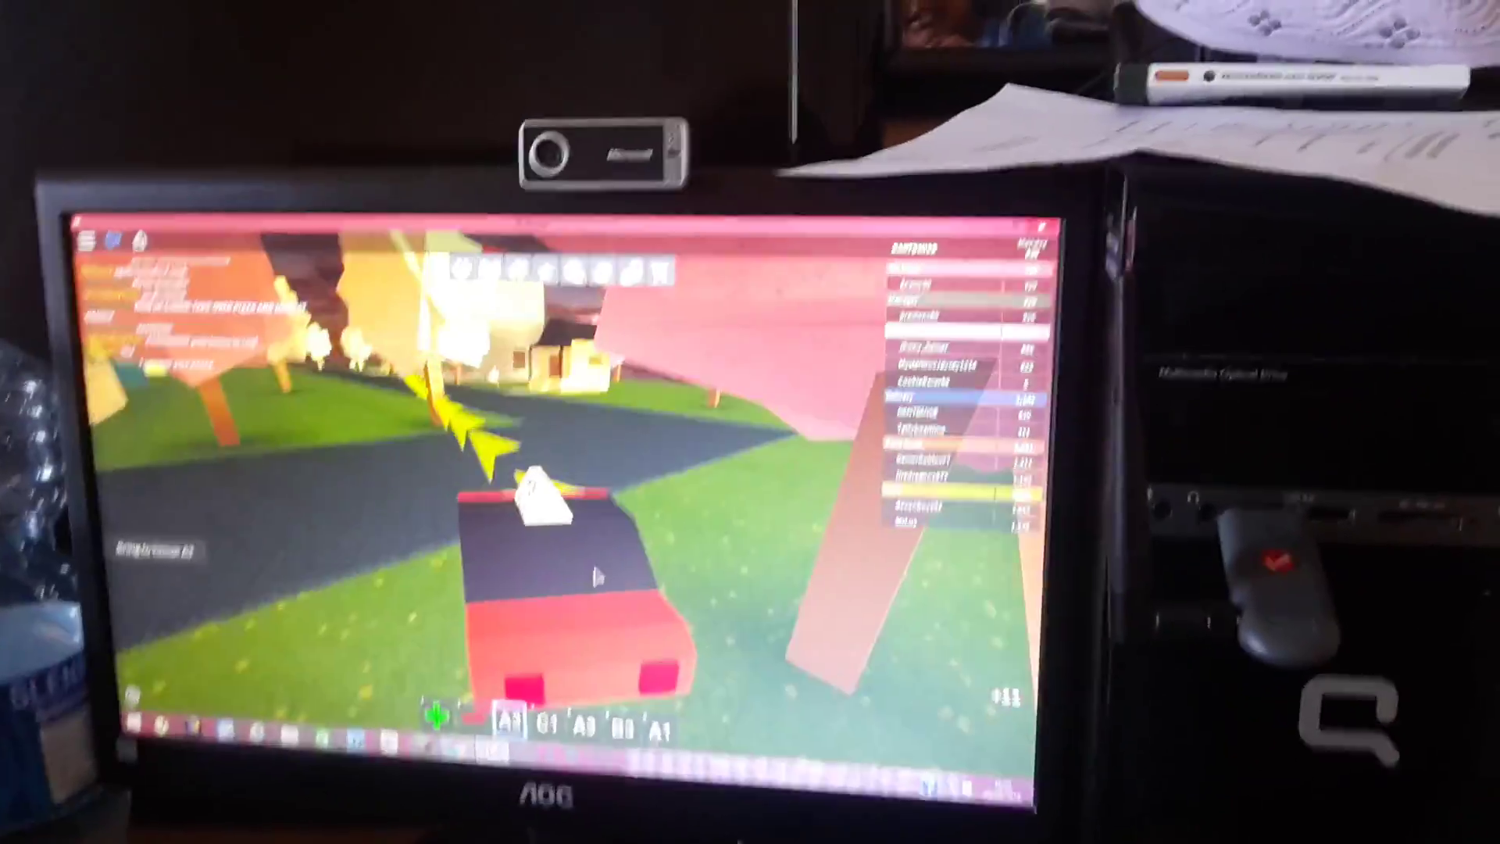
key("w")
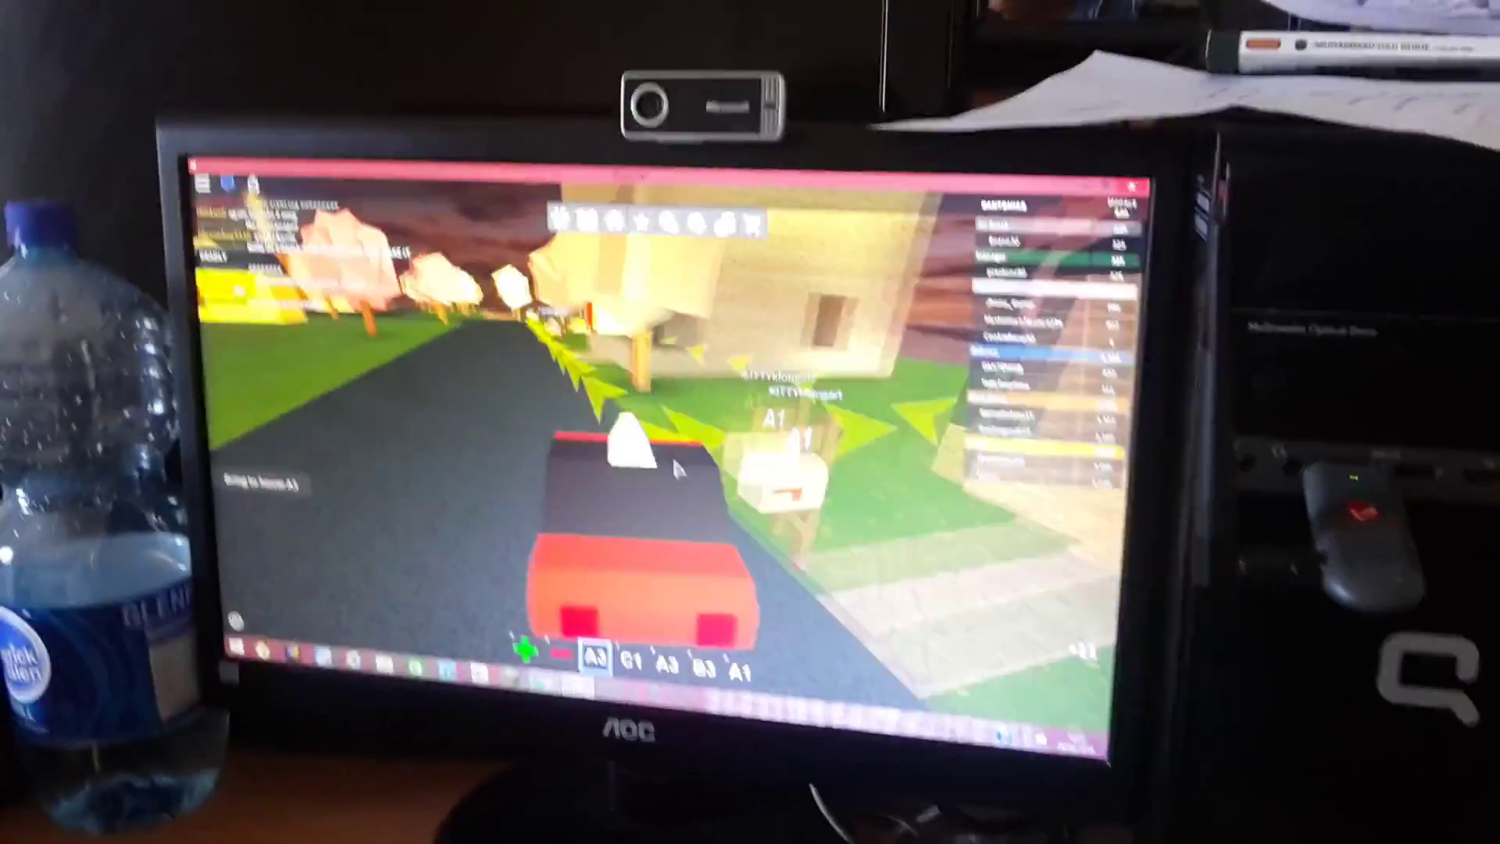
key("w")
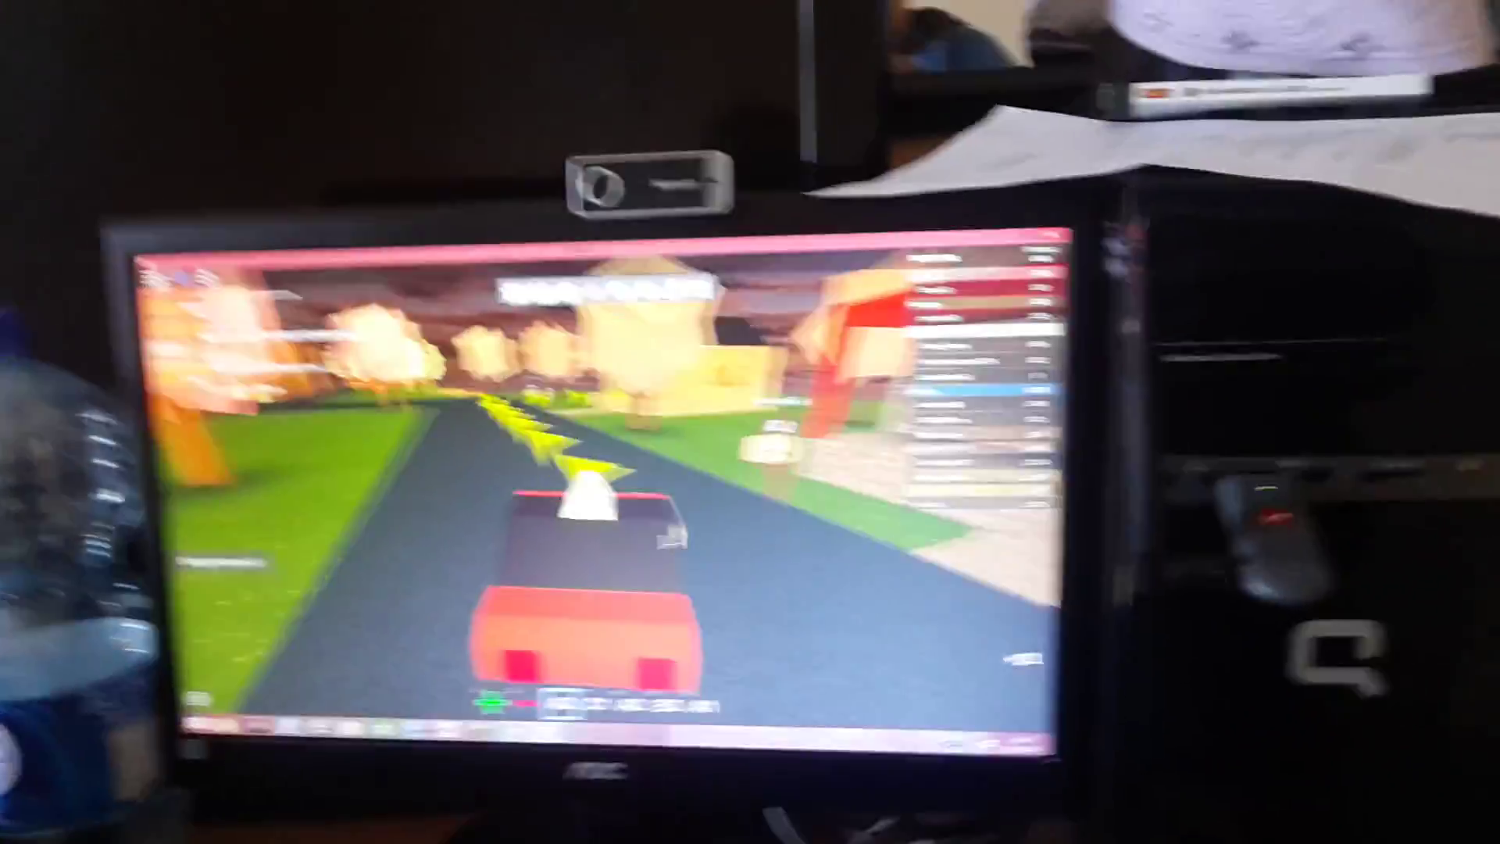
key("w")
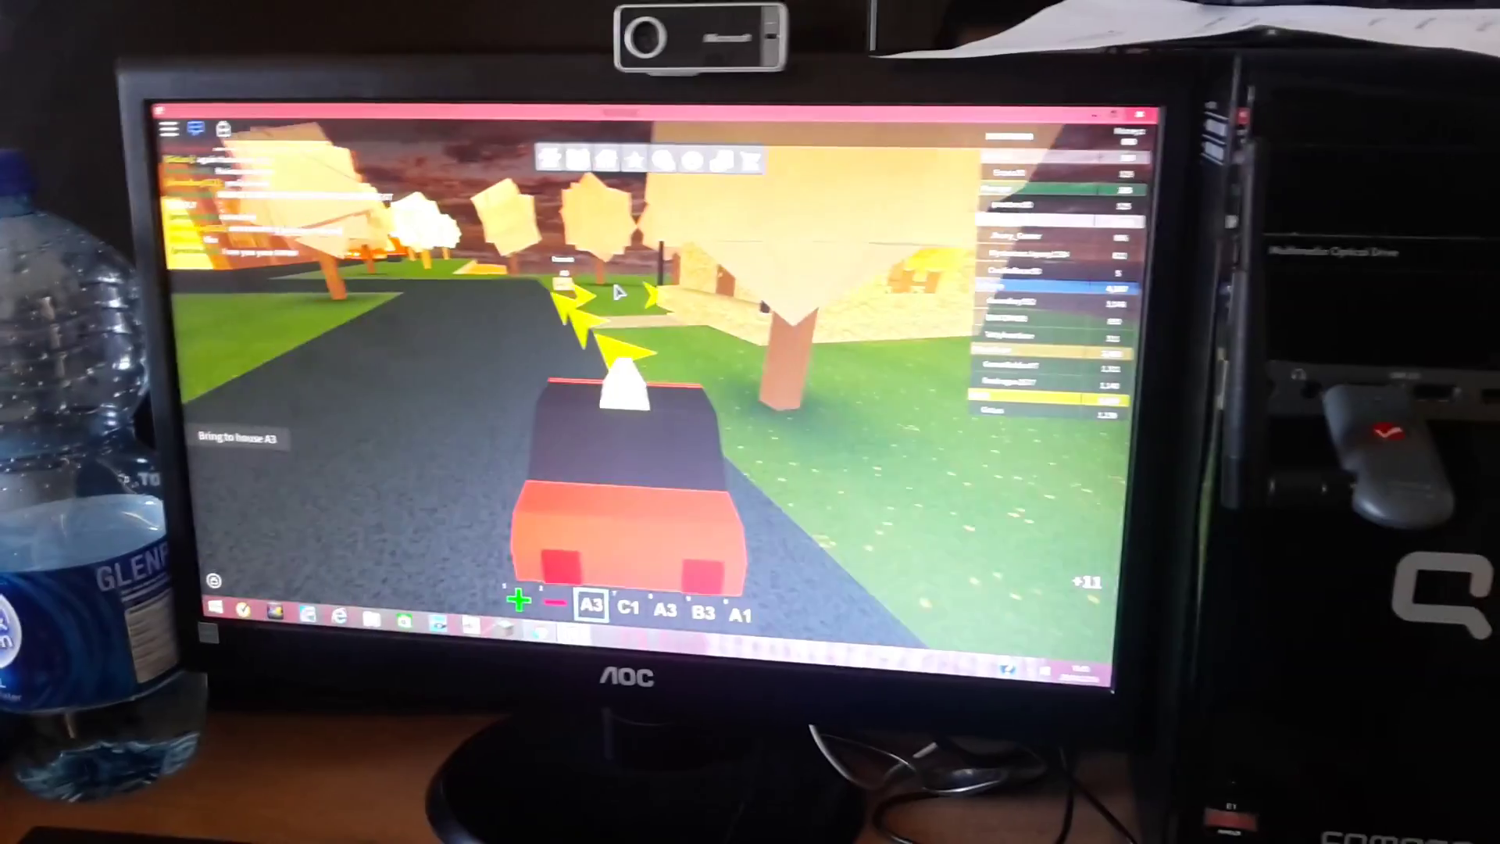
key("w")
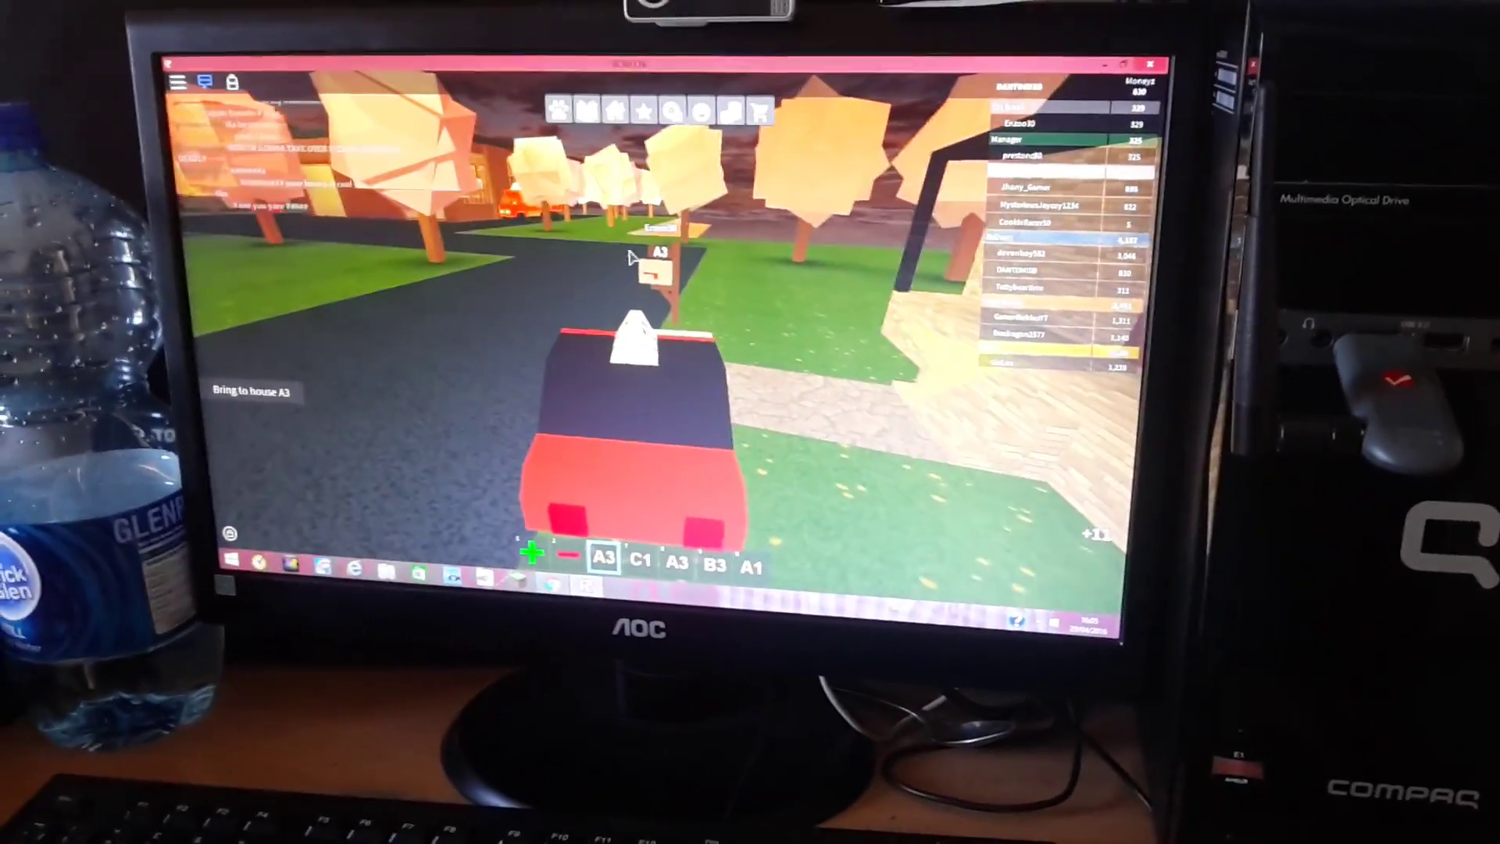
key("w")
key("w")
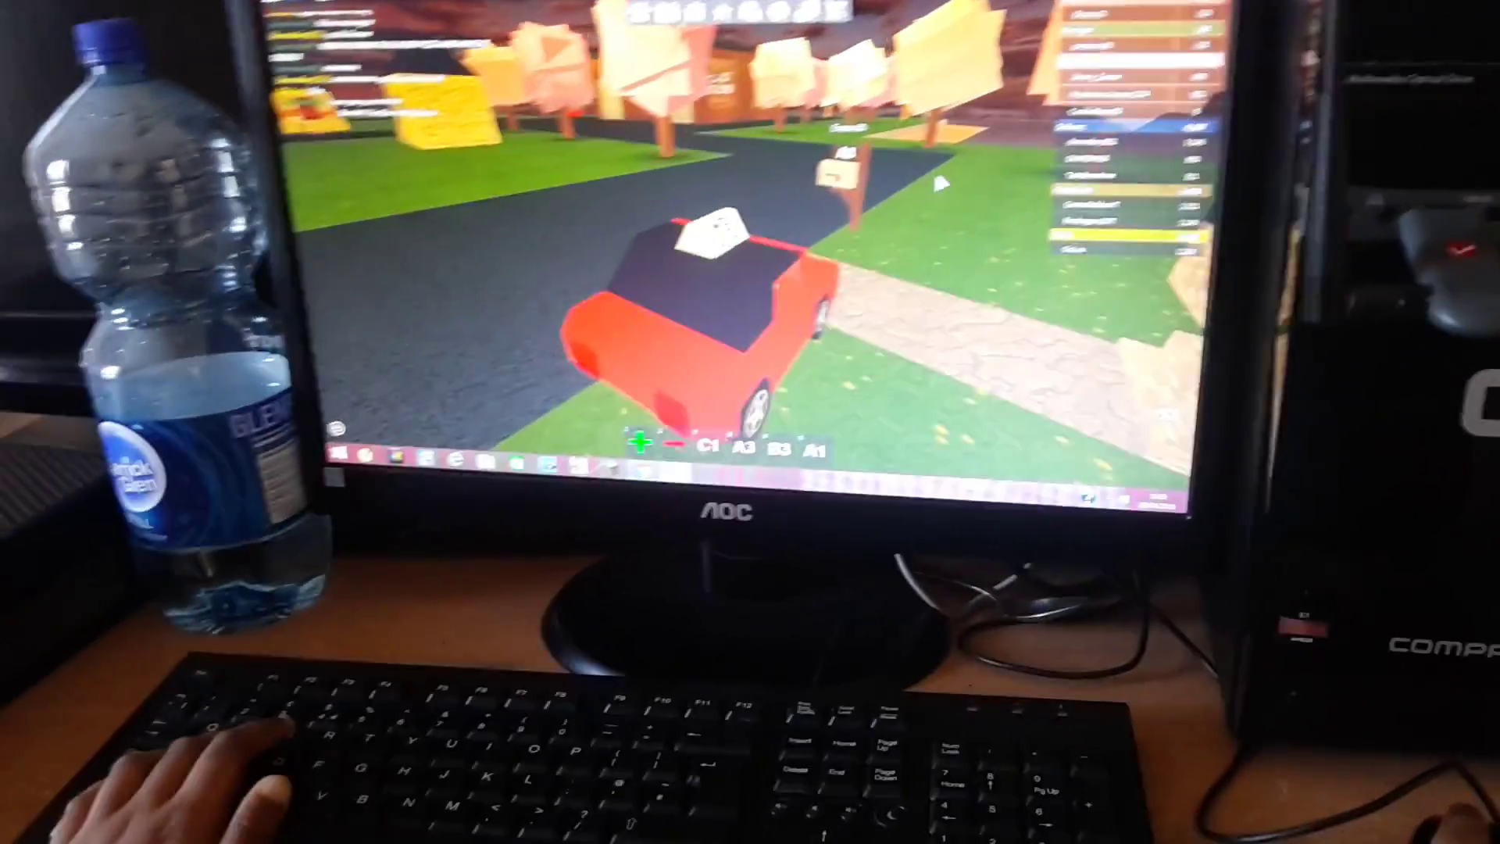
key("w")
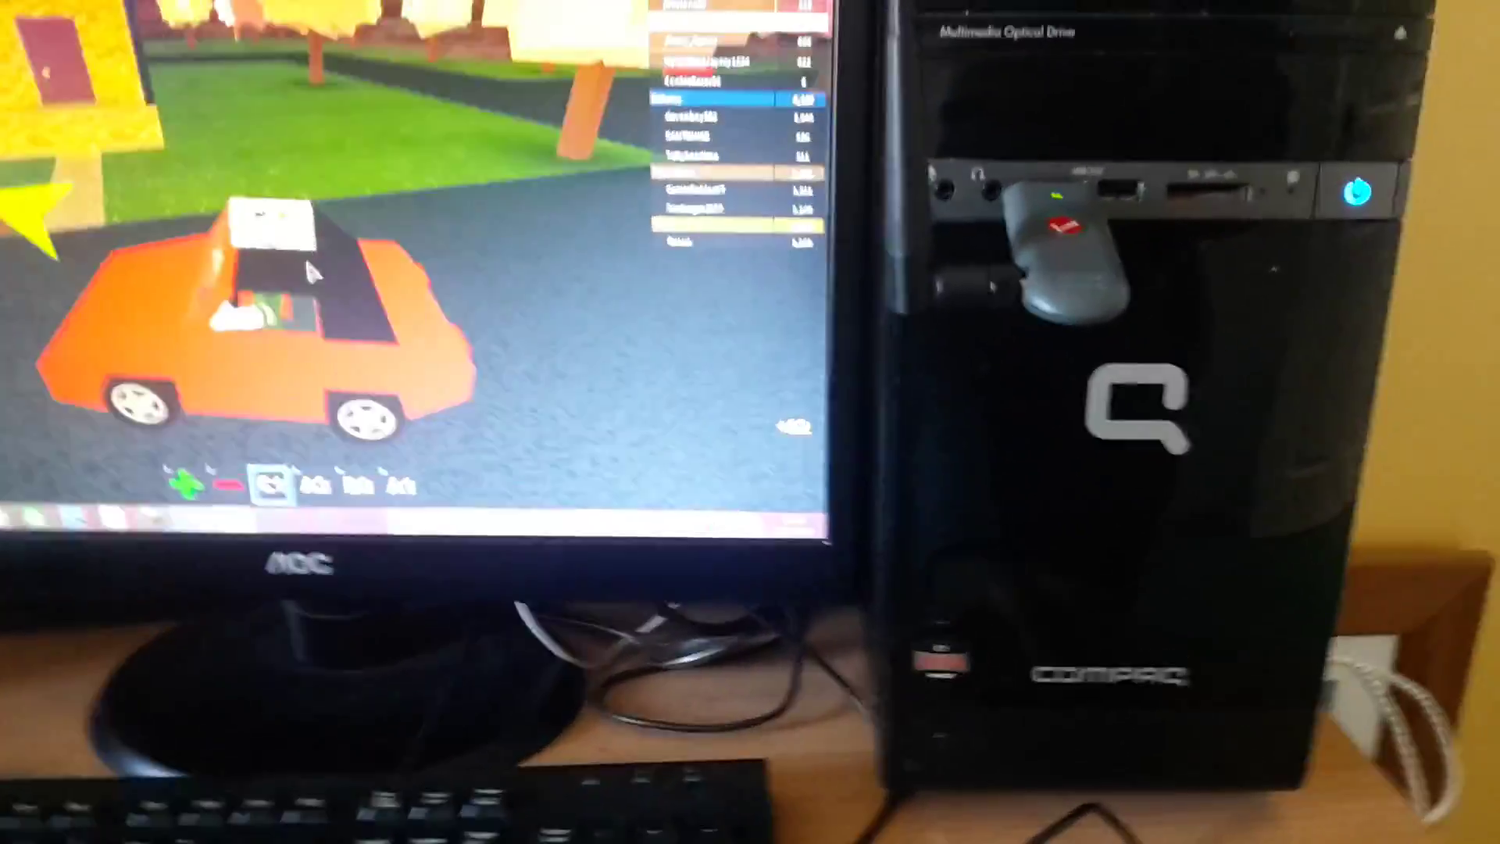
Look around the car, then drive across the grass toward house C1
key("space")
left_click_drag(469, 235, 352, 235)
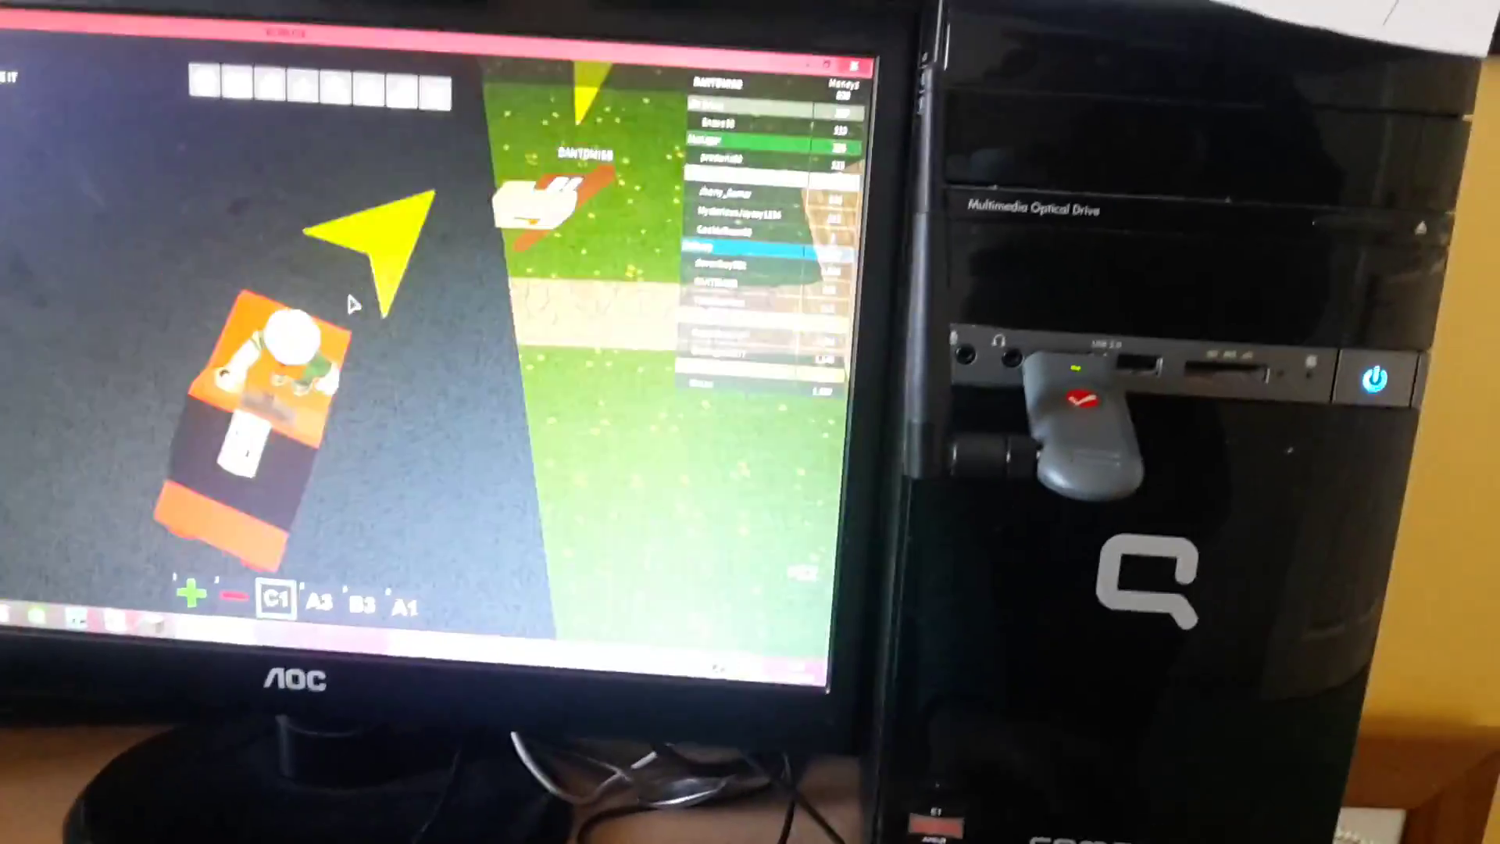
left_click_drag(282, 286, 445, 292)
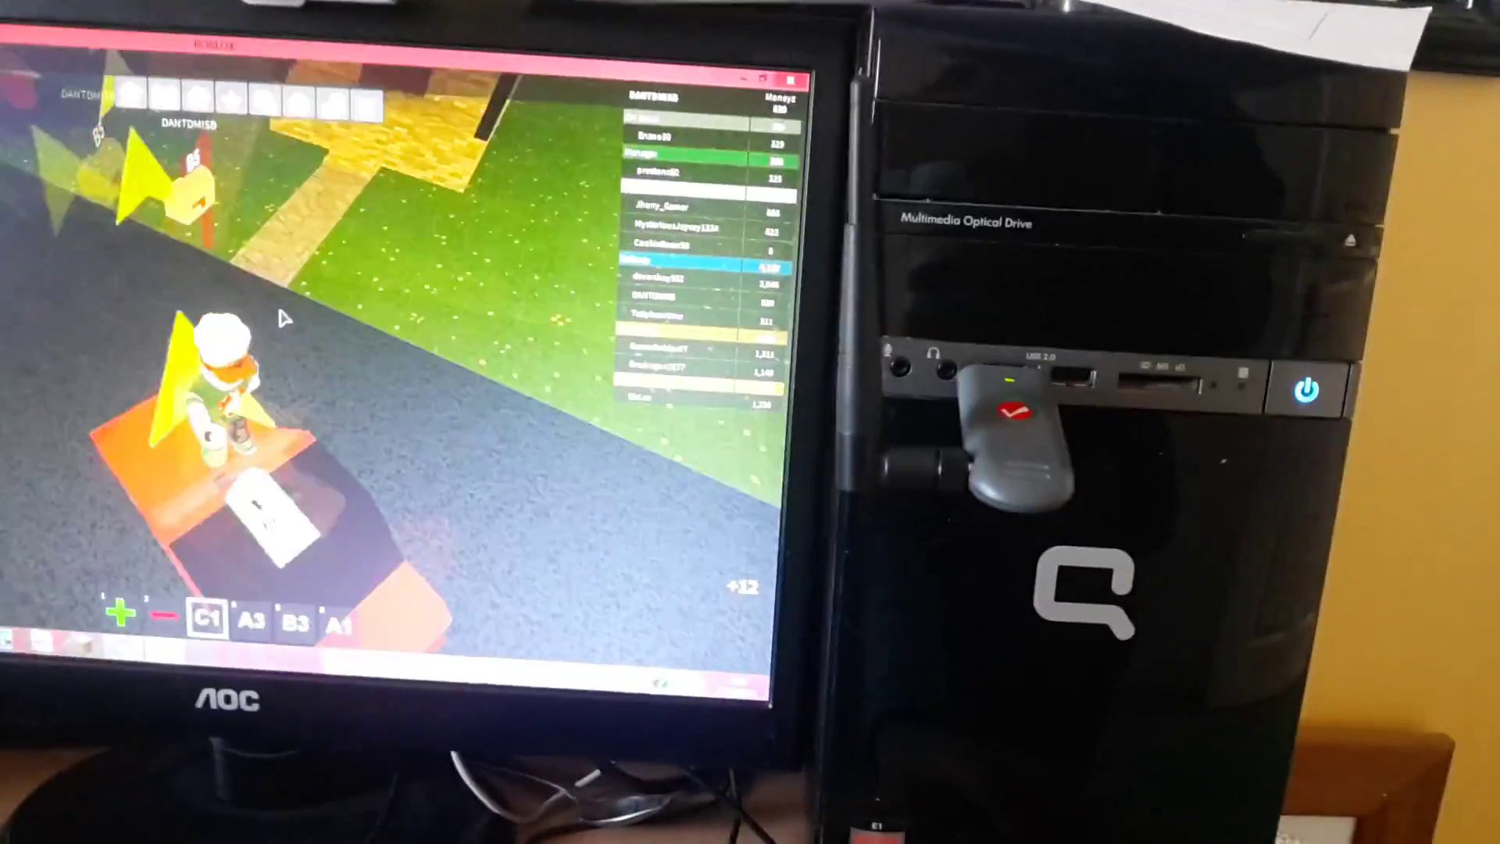
key("w")
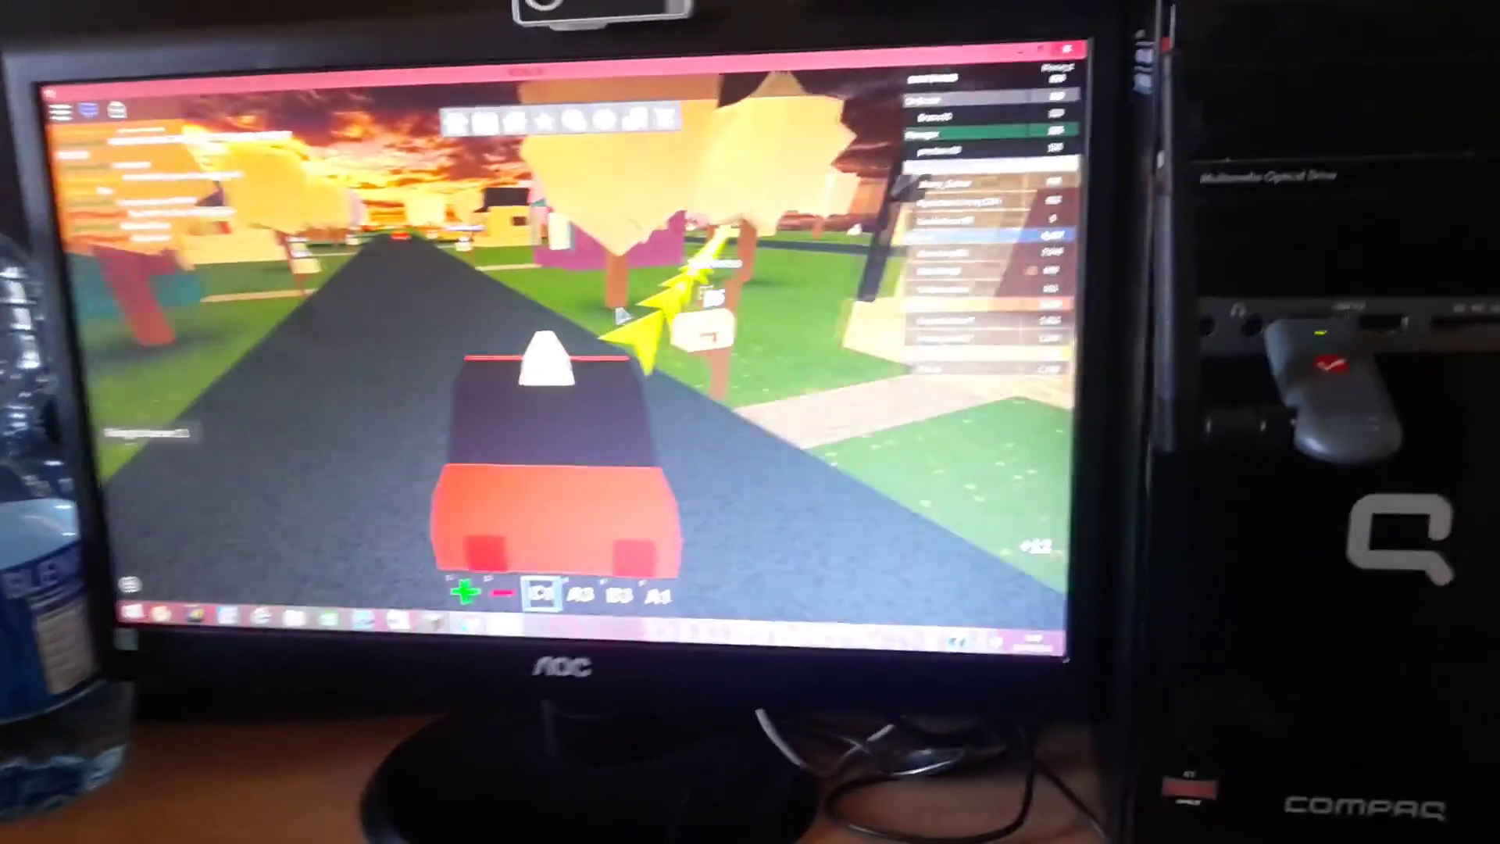
key("w")
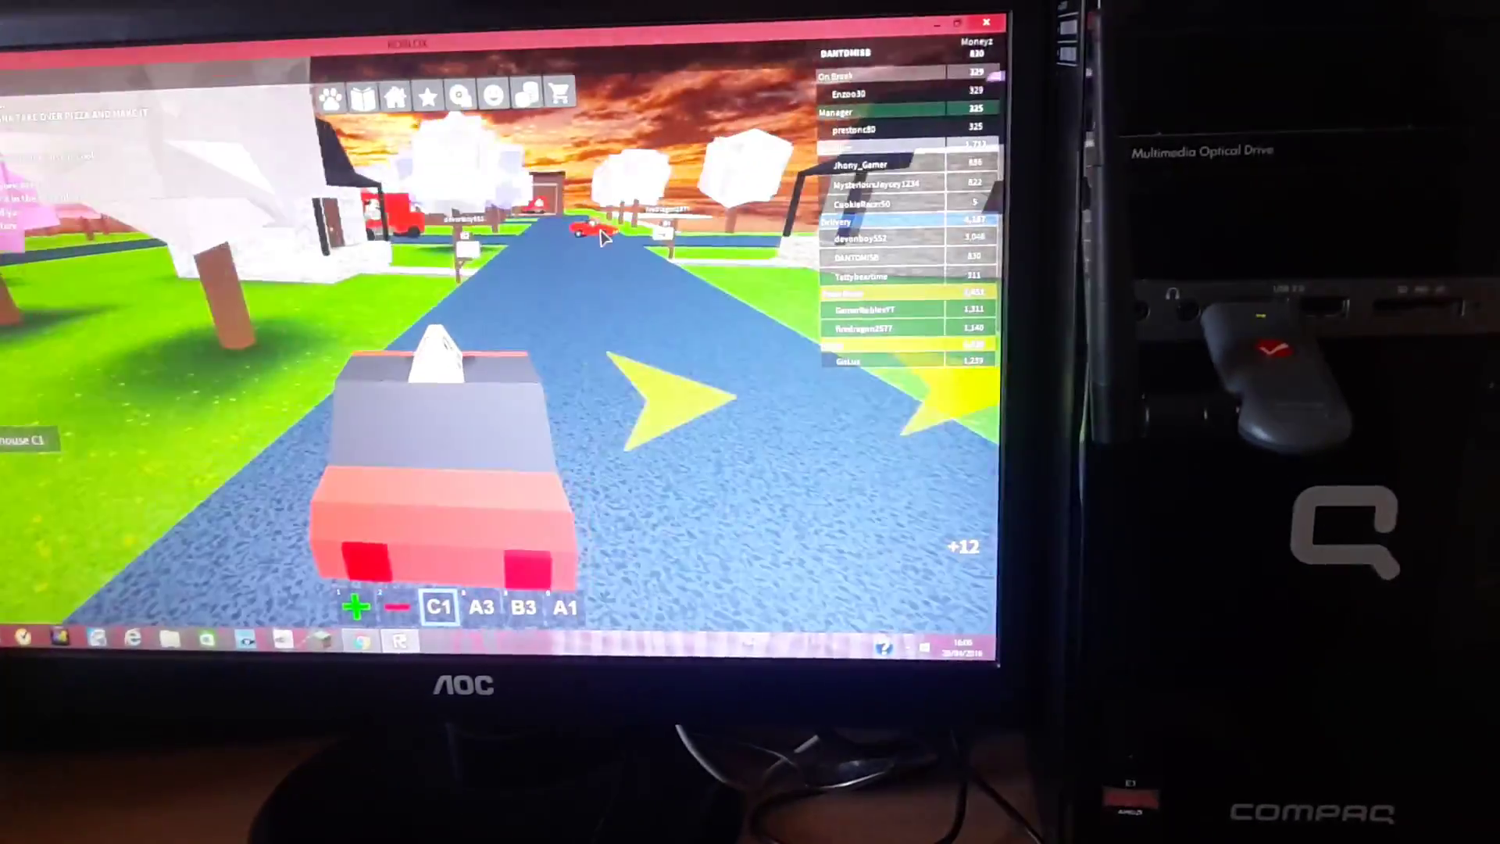
key("w")
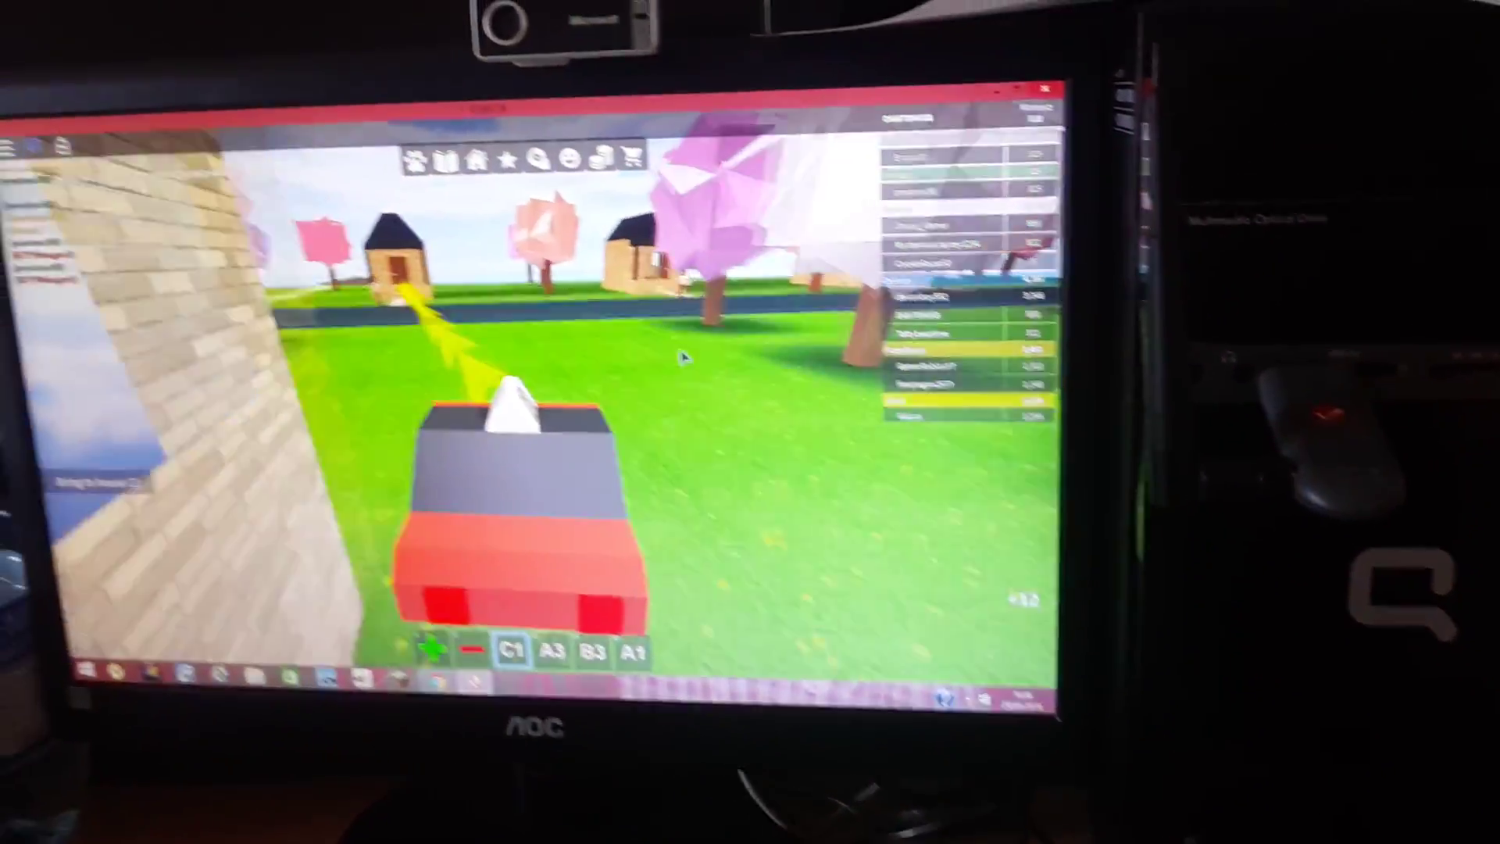
key("w")
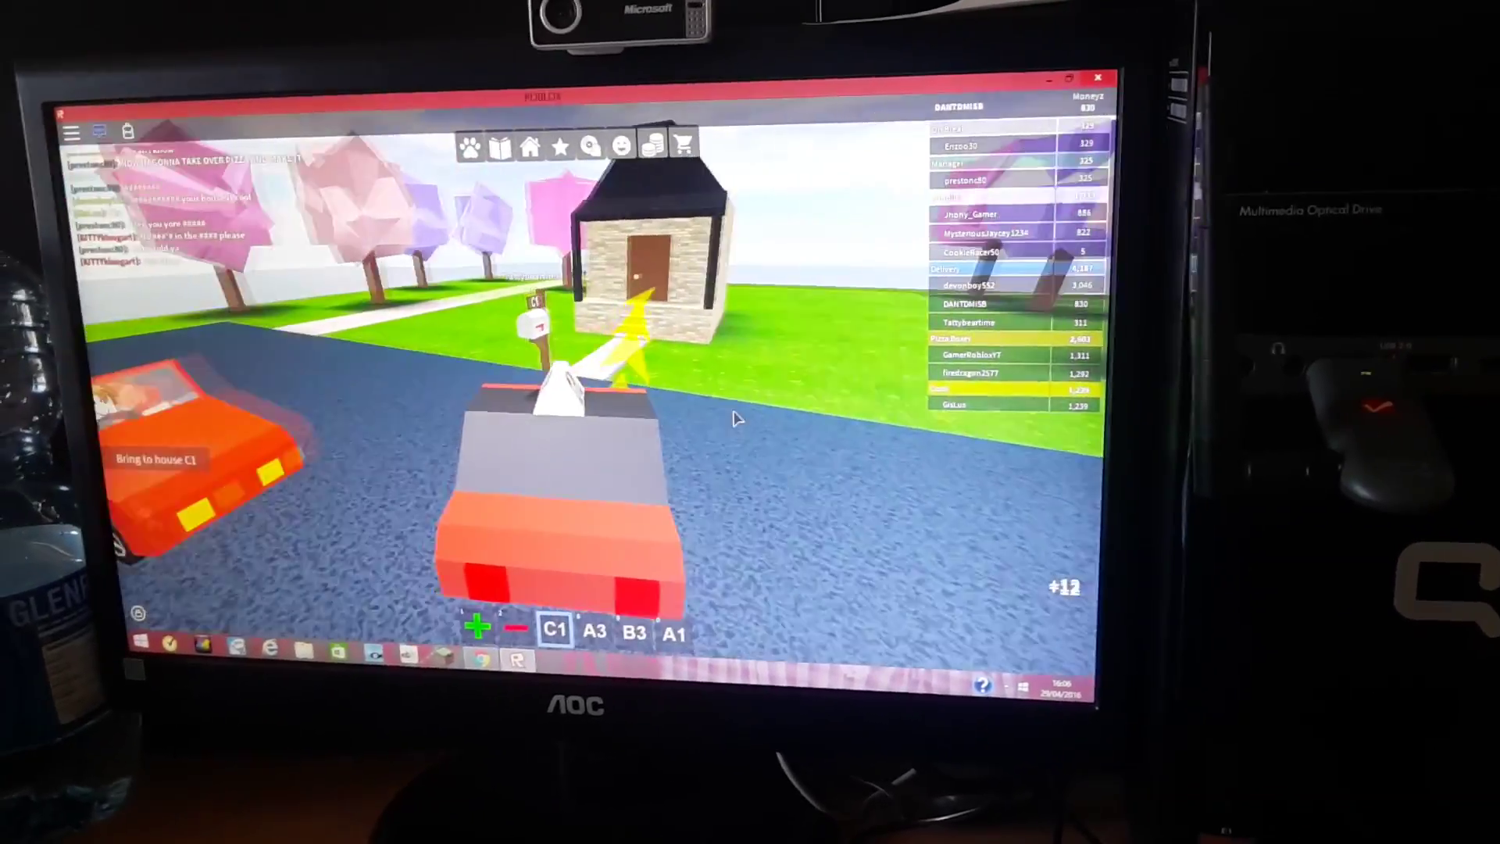
Run up to house C1, walk inside to hand over the pizza, and step back out
key("space")
key("w")
key("w")
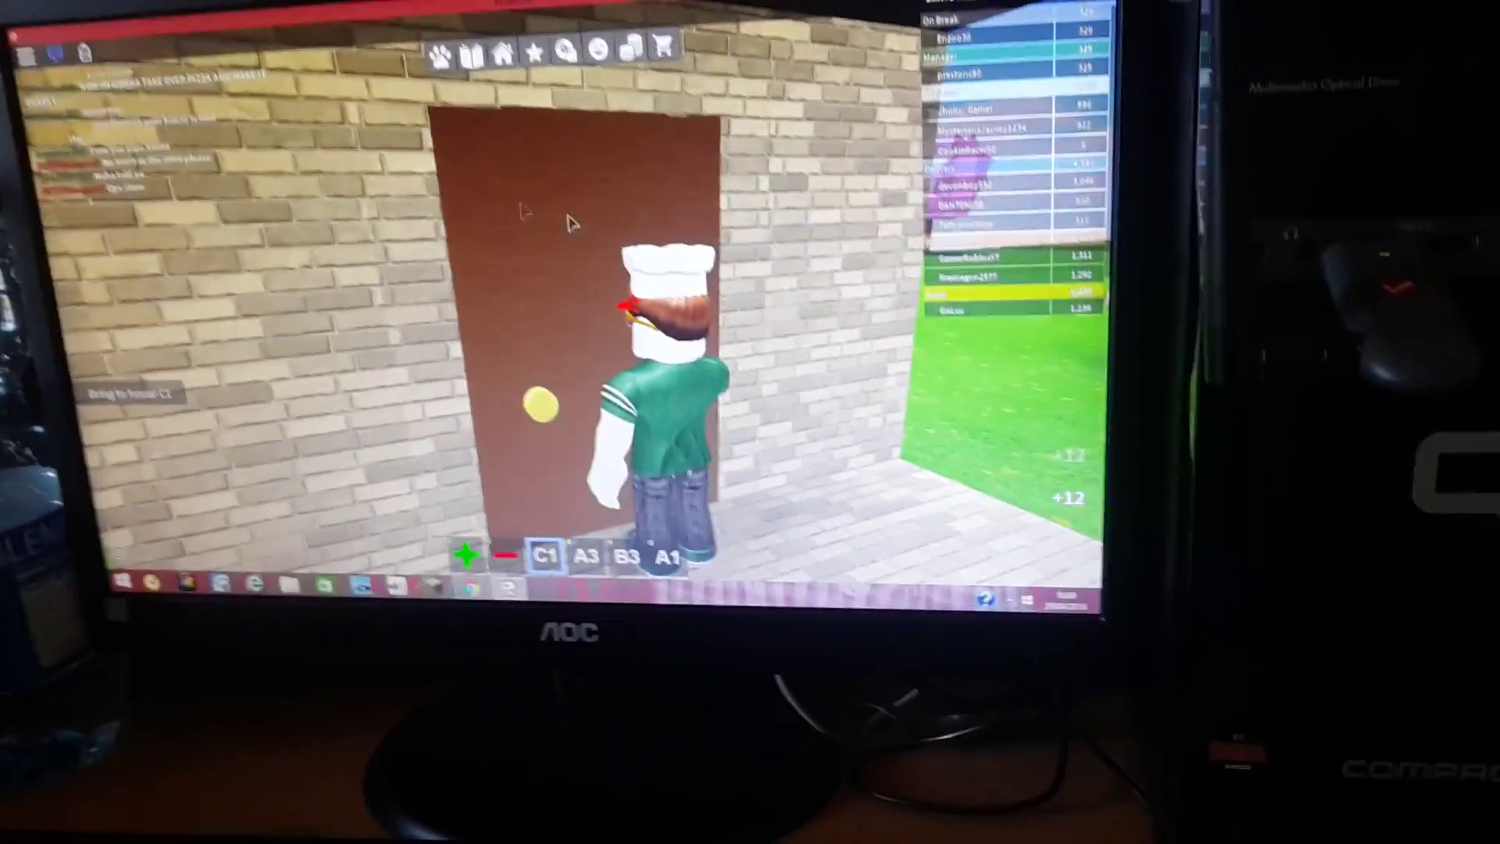
key("w")
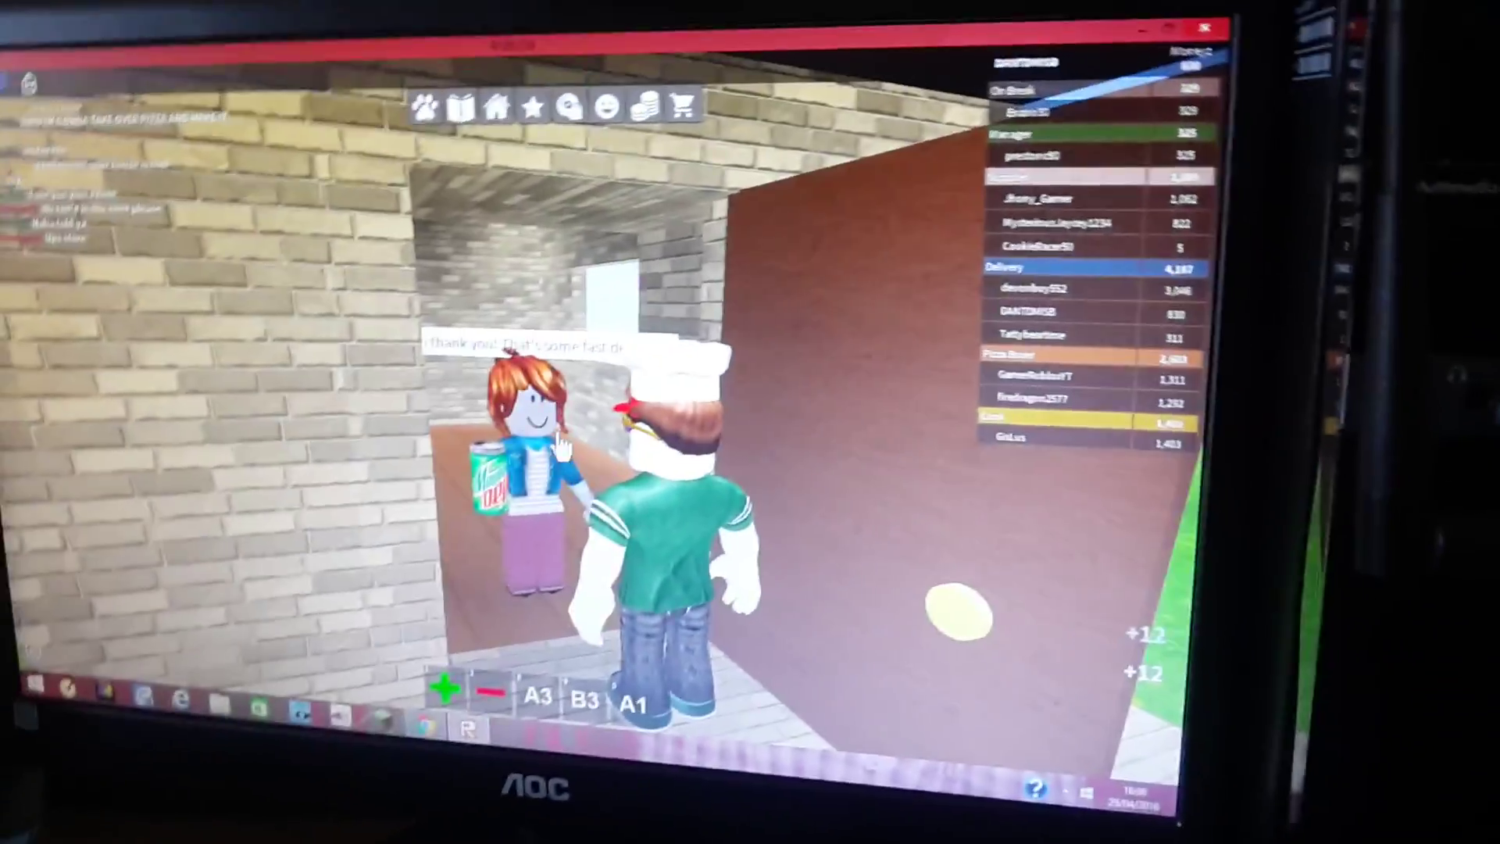
key("s")
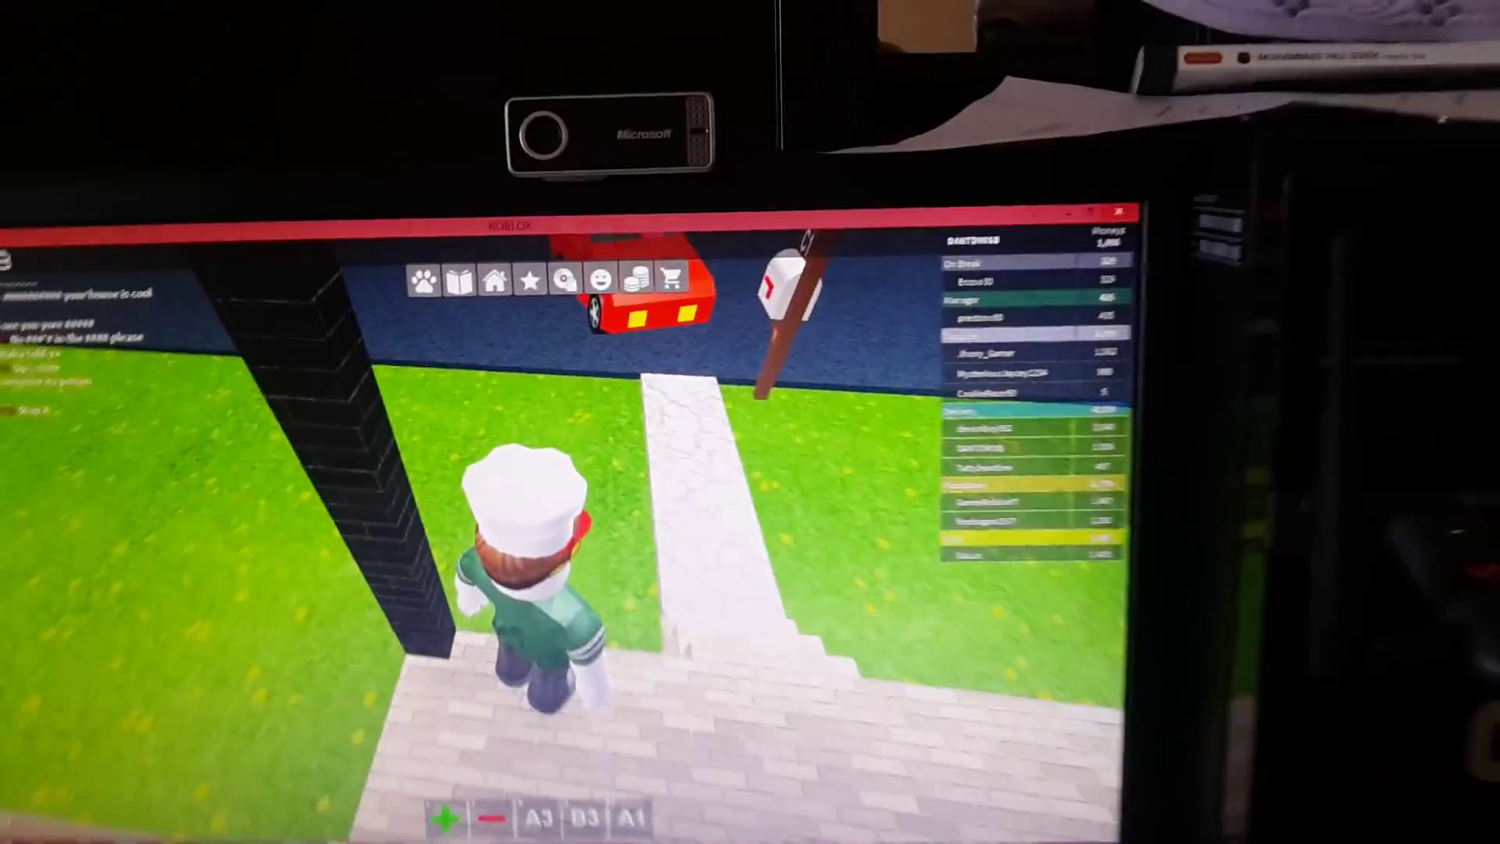
Get back into the red car and set the camera behind it
key("Right")
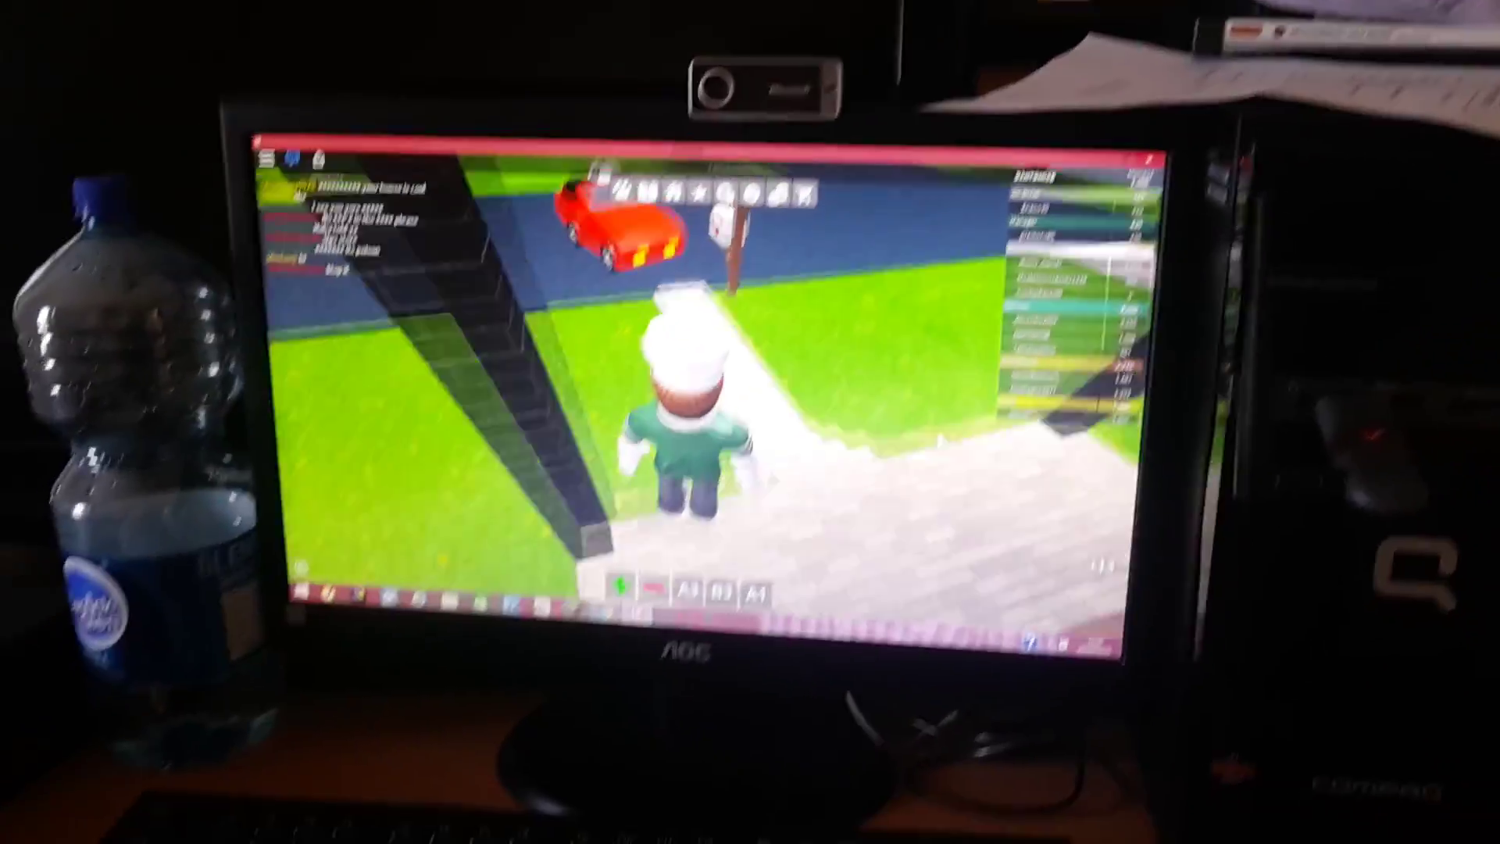
key("w")
key("e")
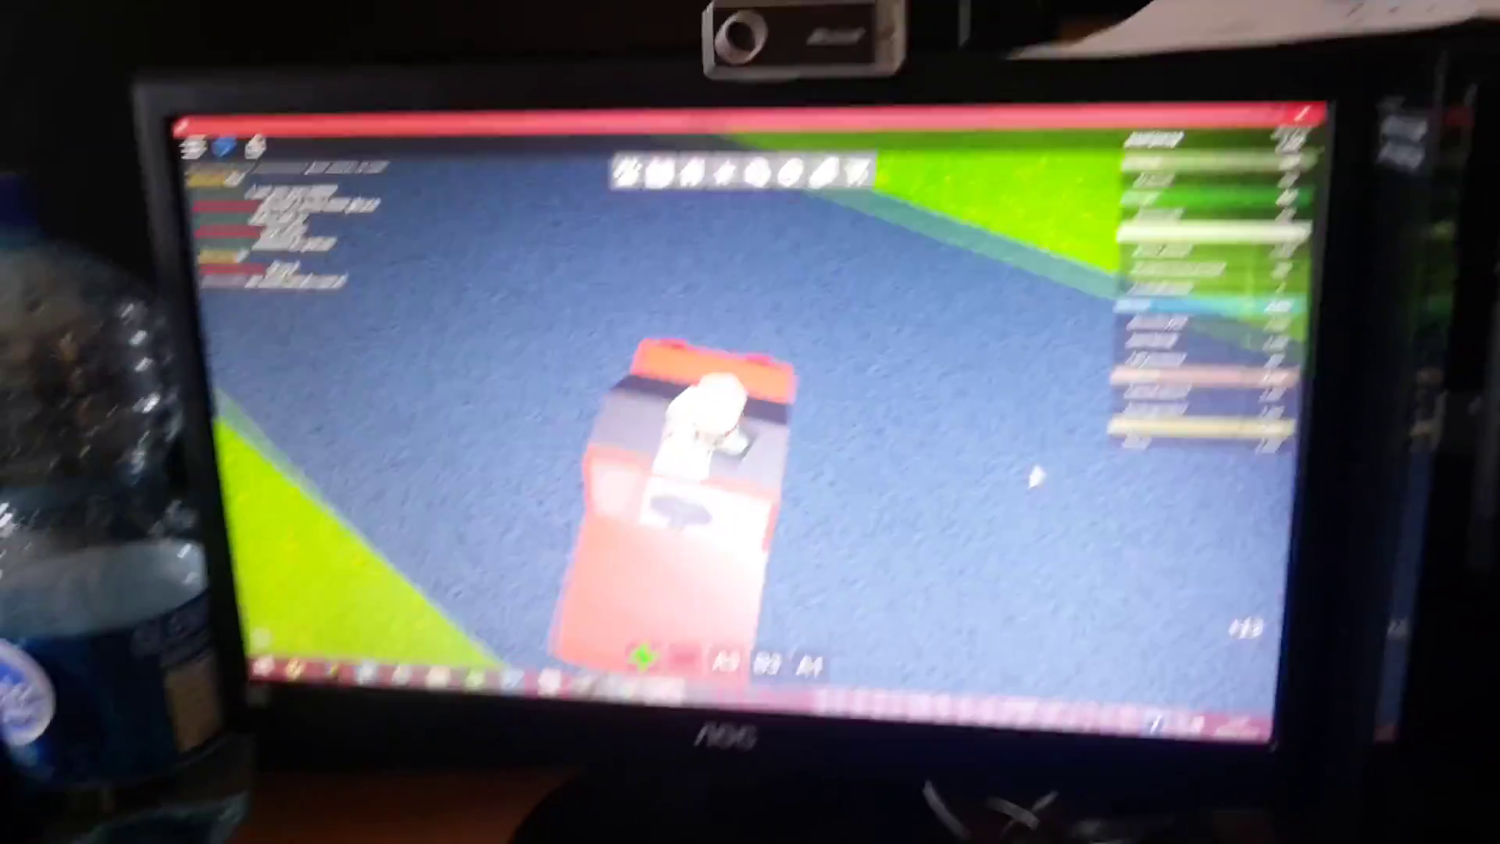
right_click(1032, 475)
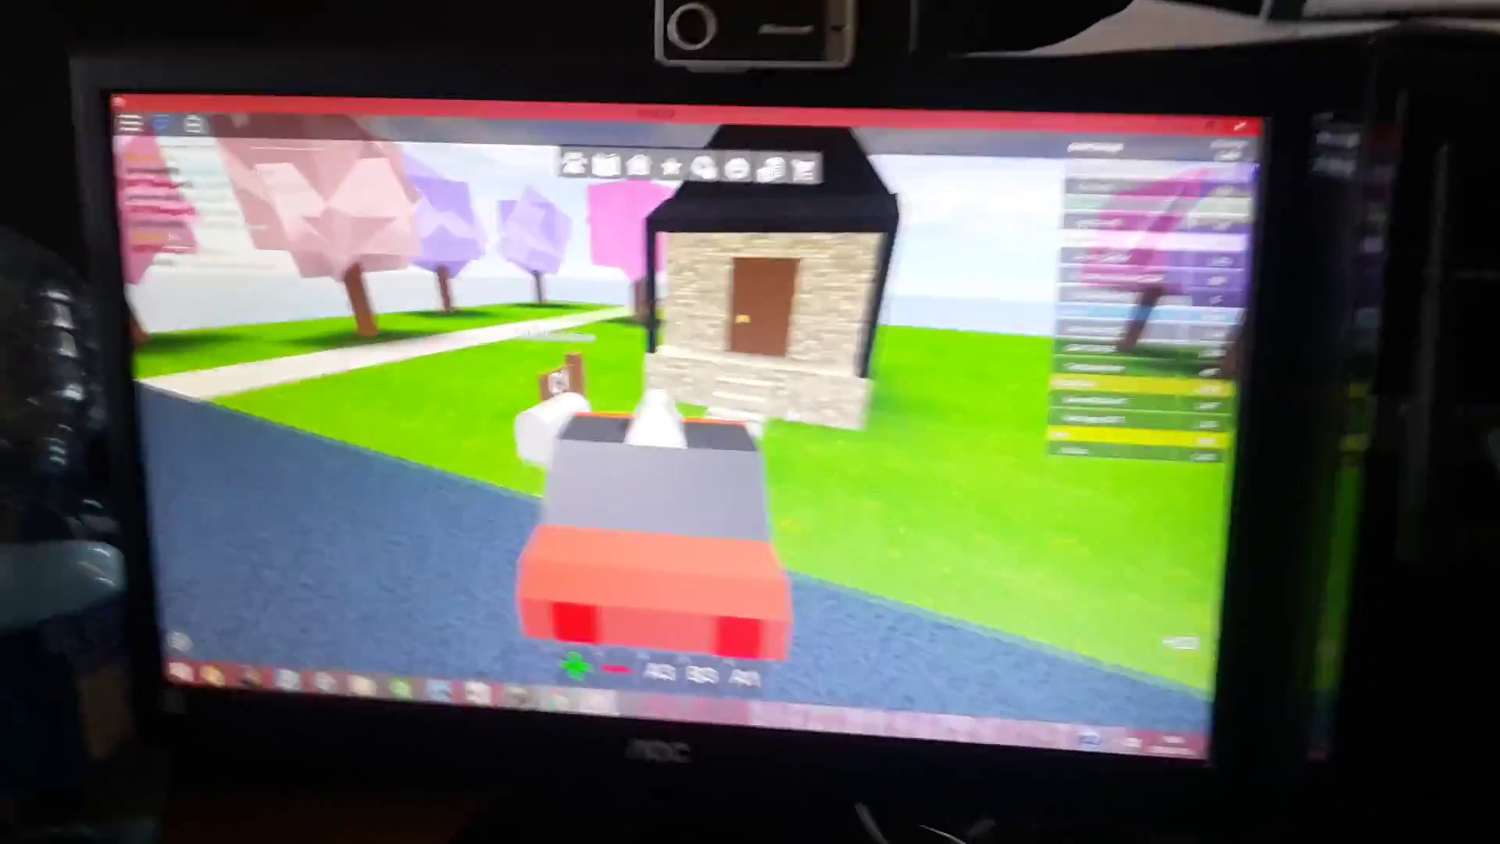
Drive off the lawn along the white path past the house toward the staircase and water
key("w")
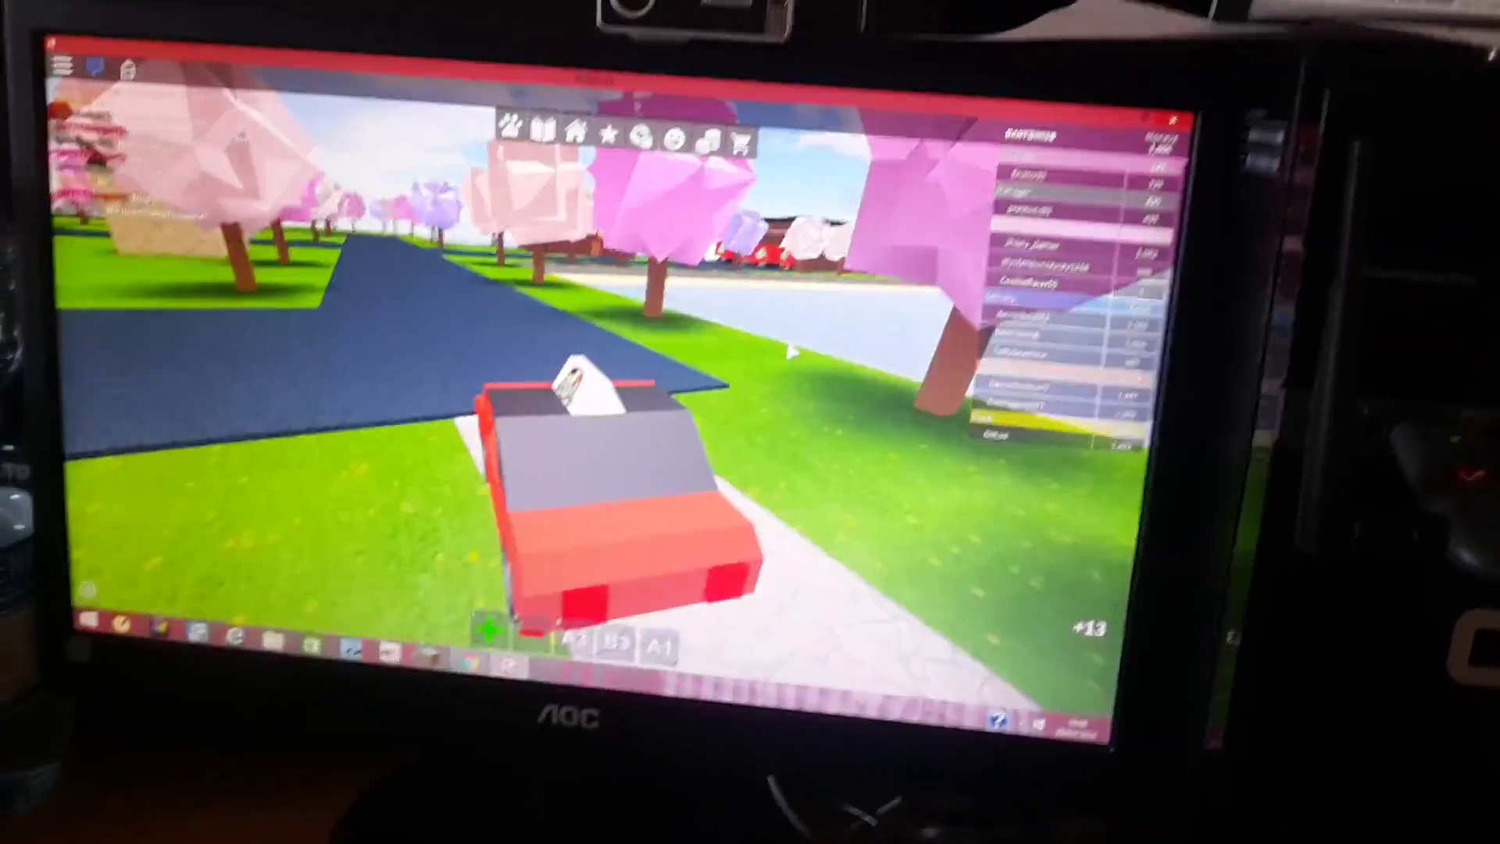
key("w")
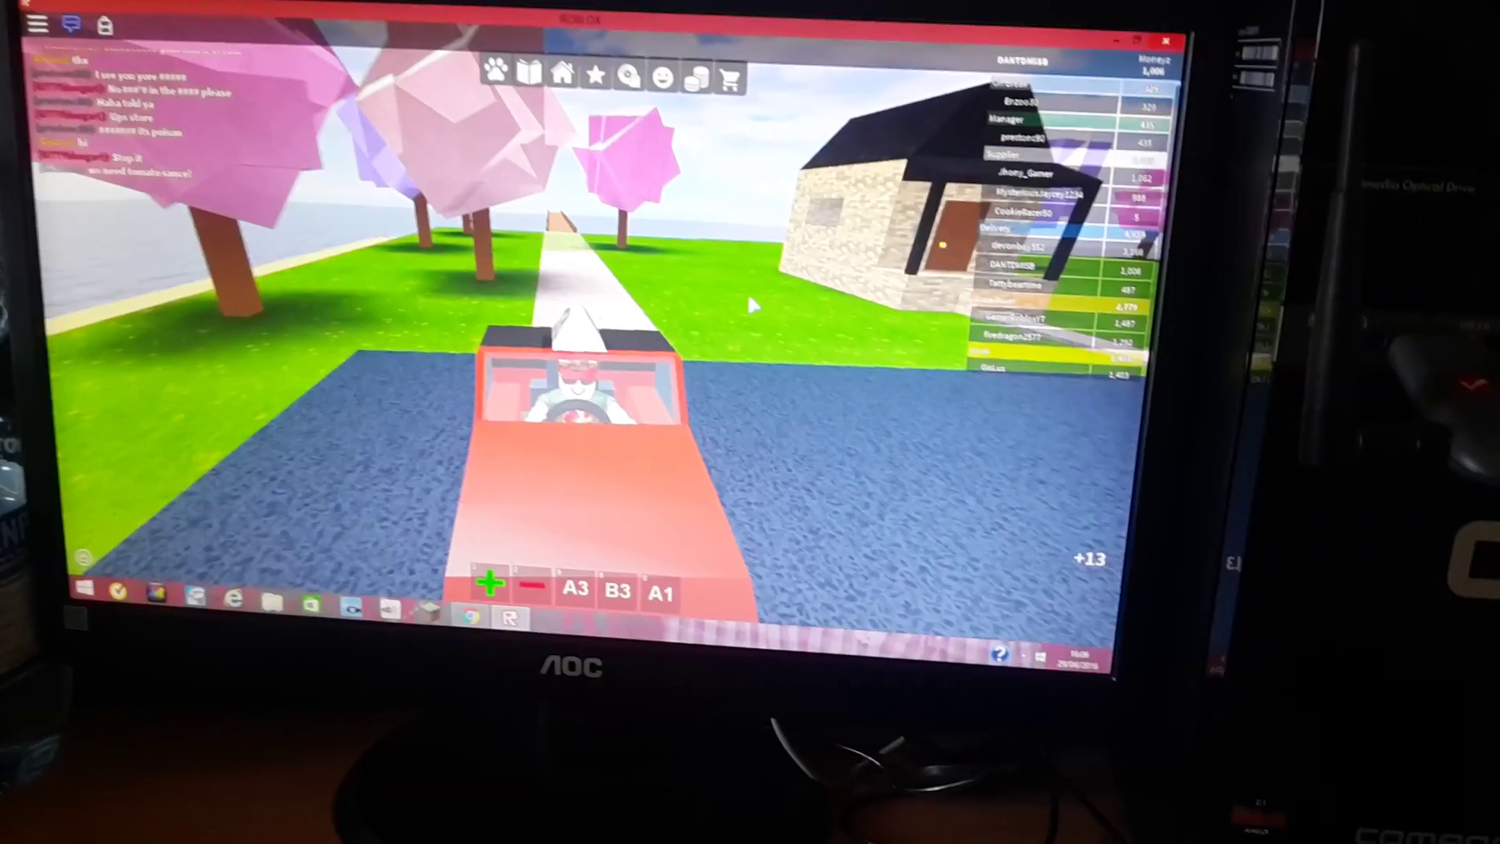
key("w")
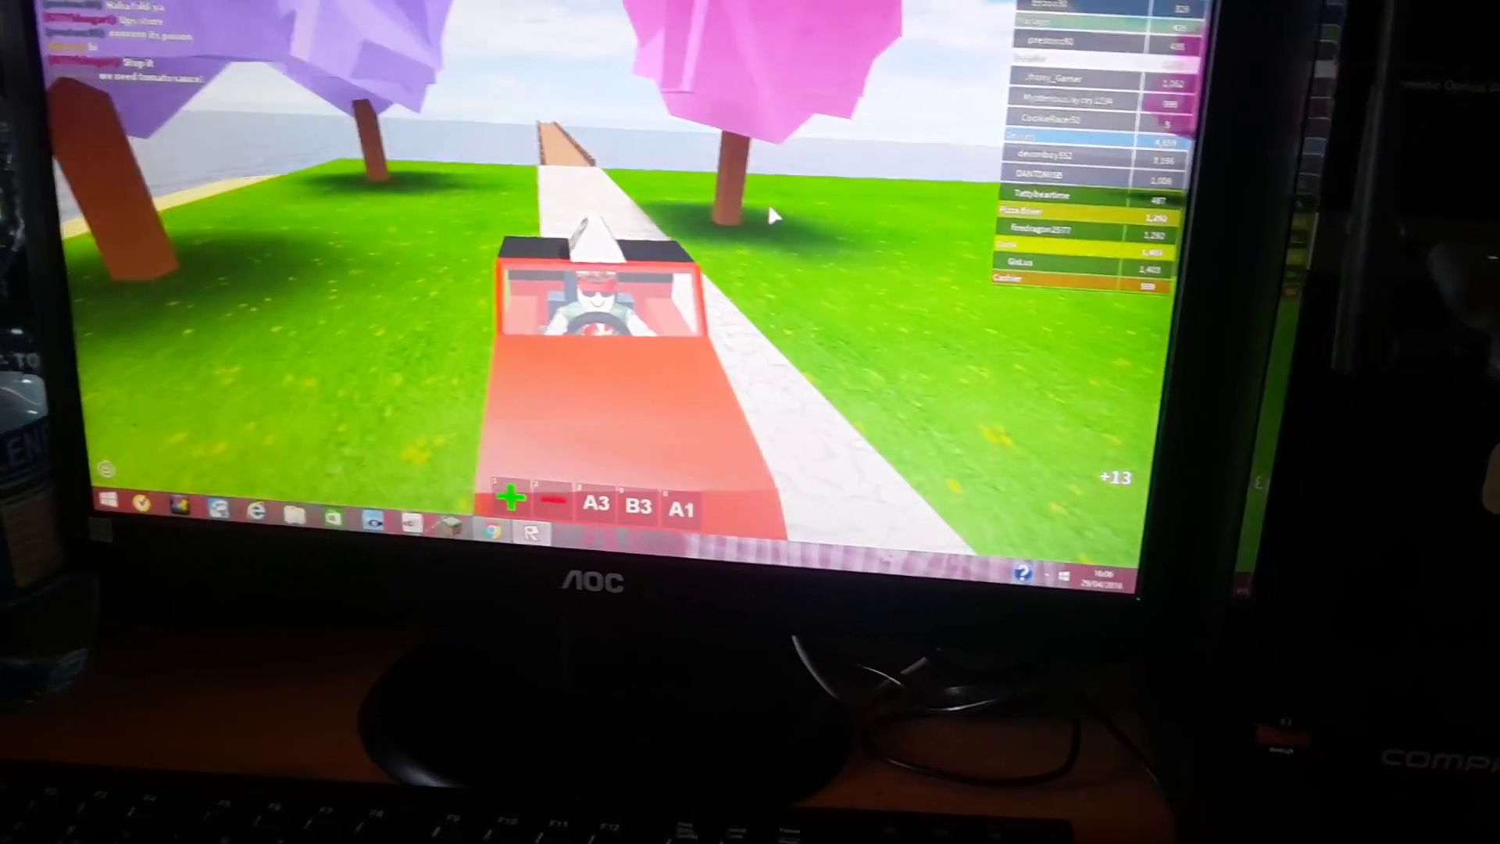
key("w")
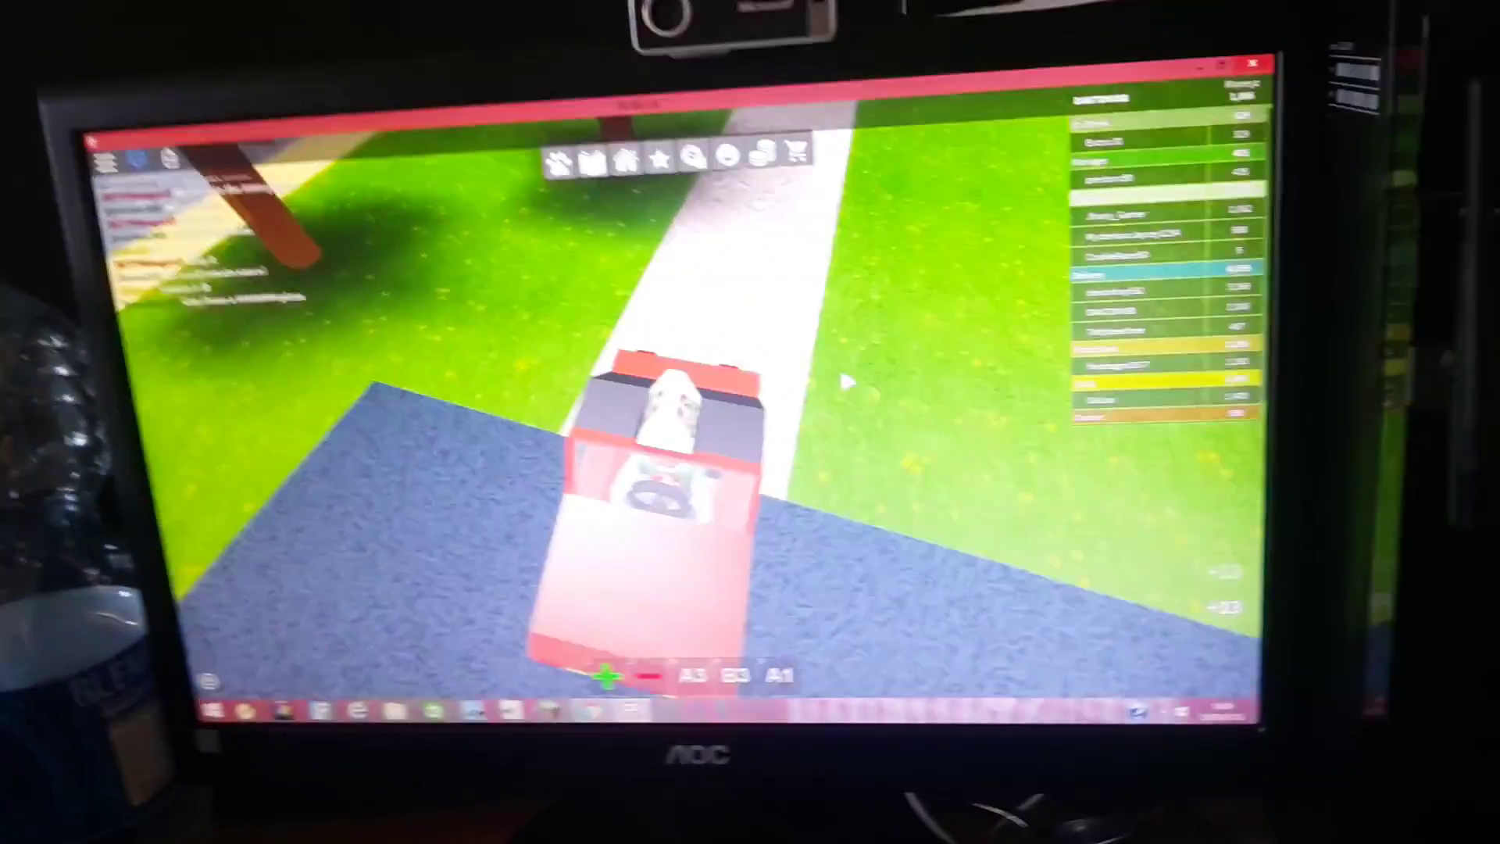
key("w")
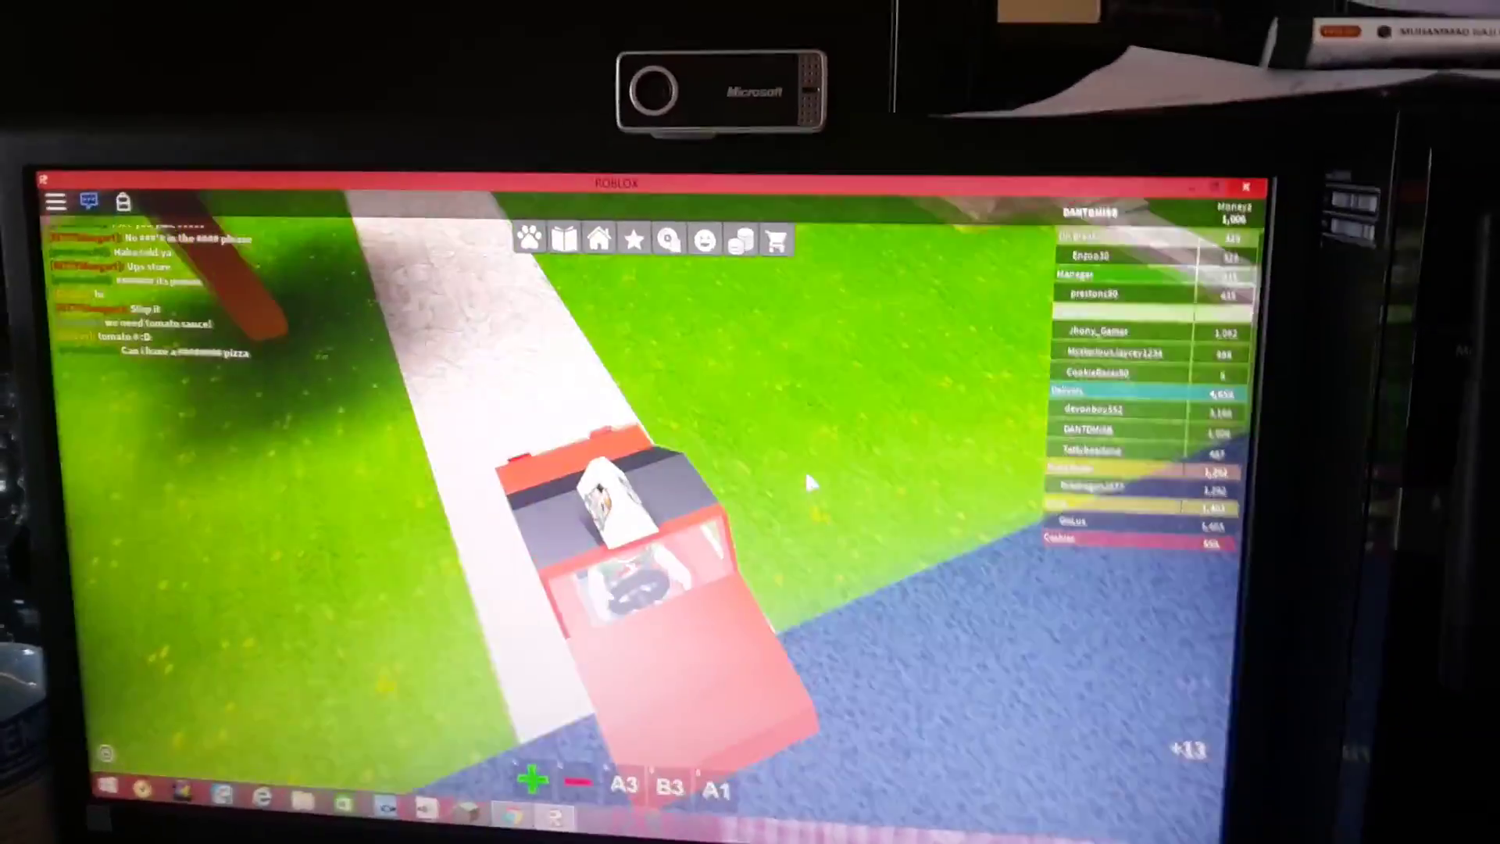
key("w")
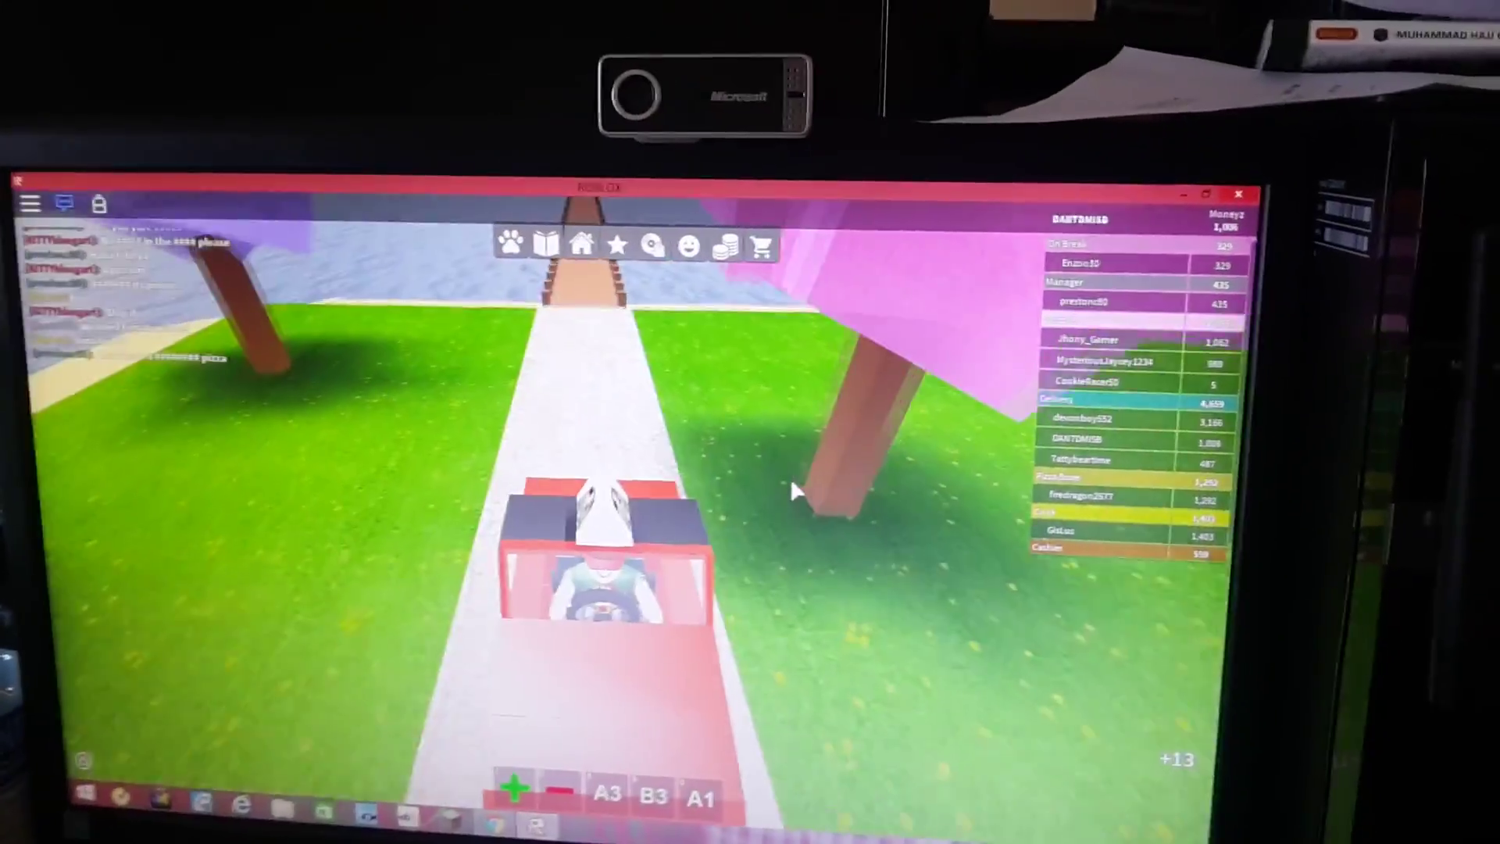
key("w")
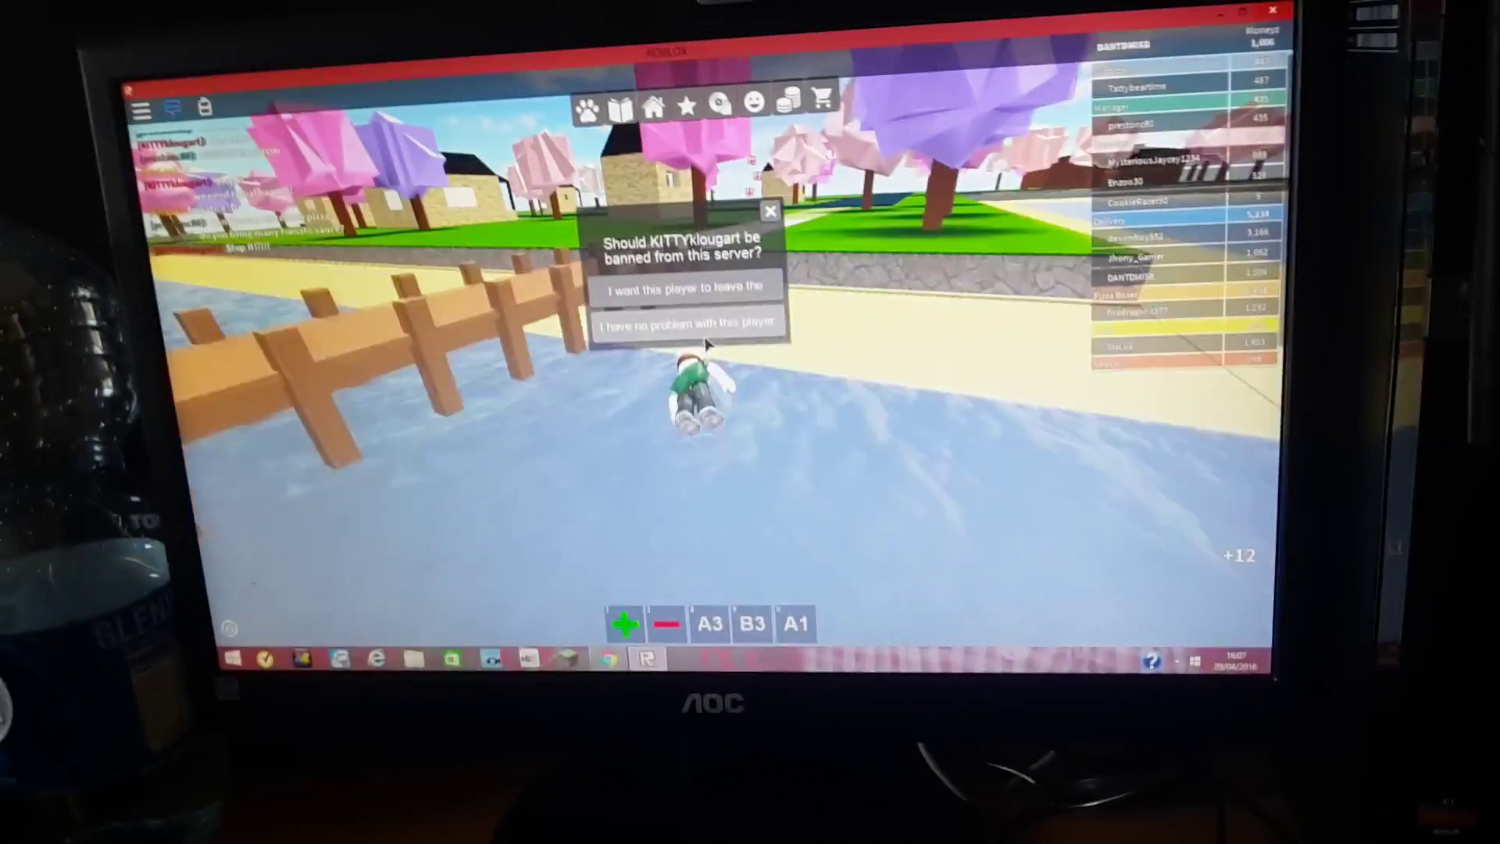
Climb onto the pier and run along the path past the pink tree to the road
key("w")
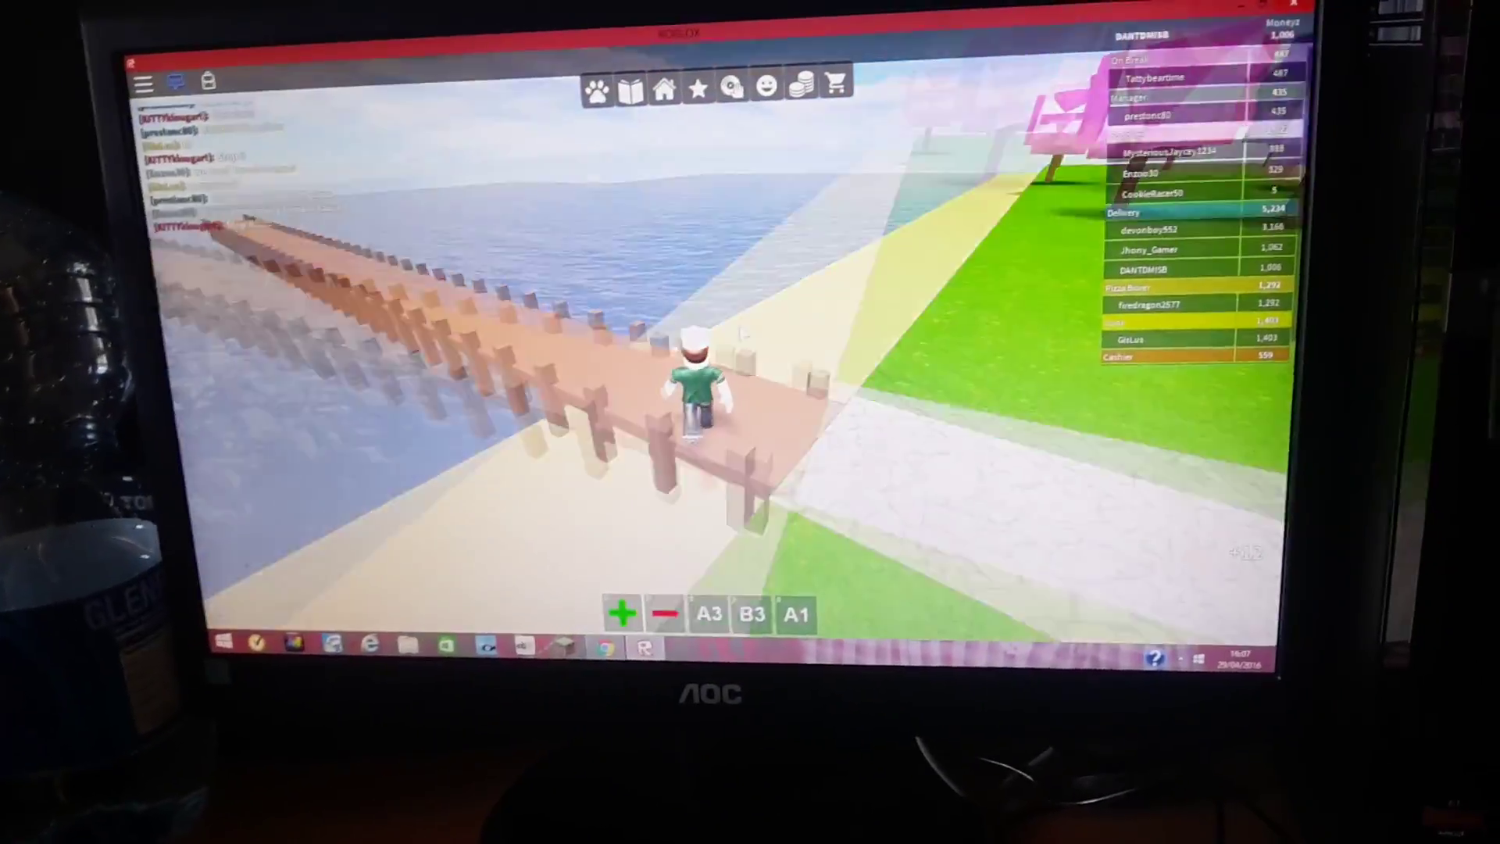
key("w")
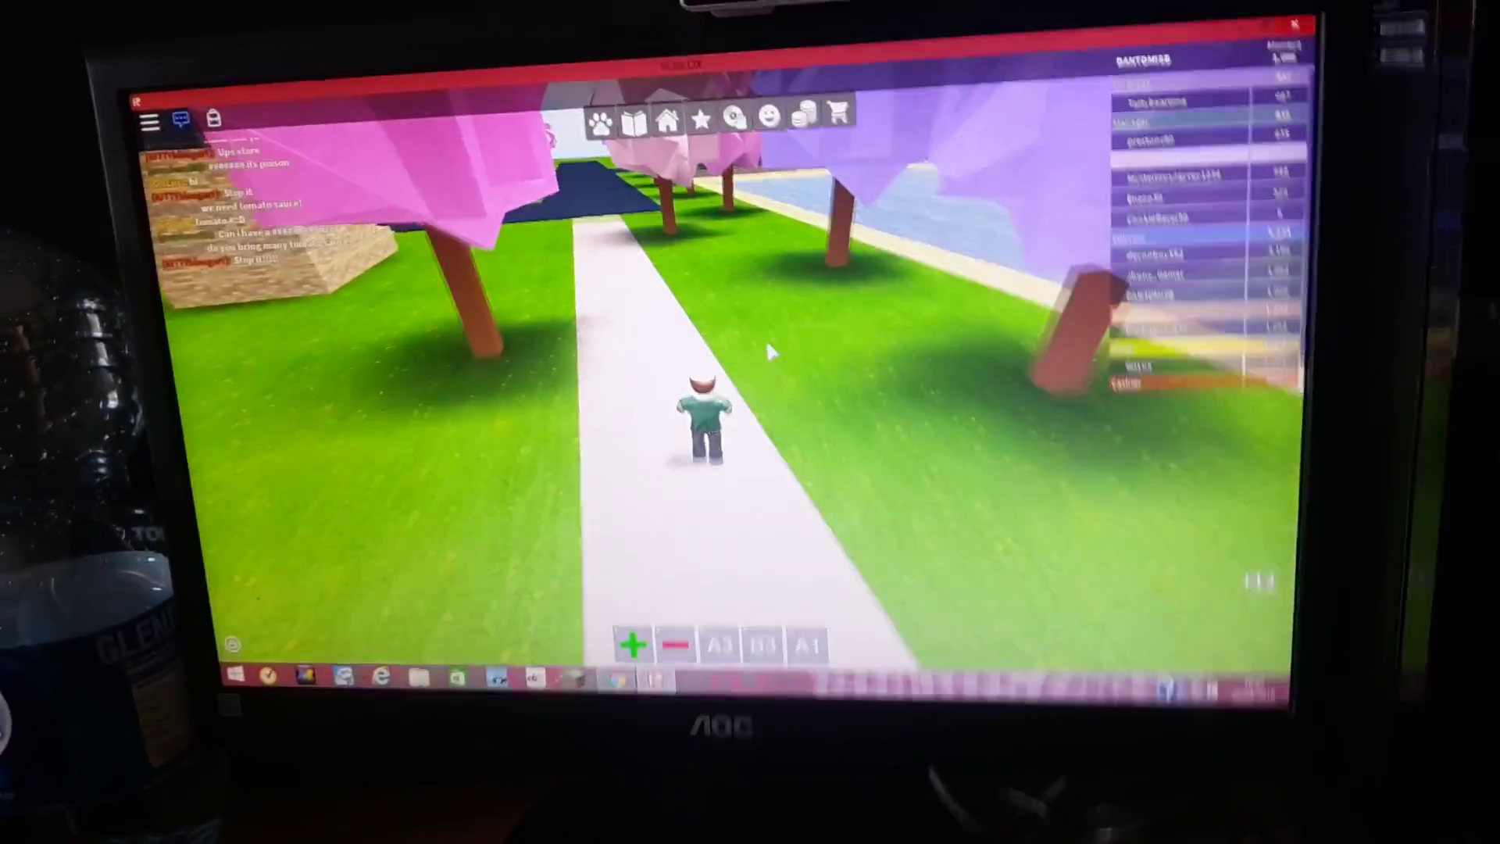
key("w")
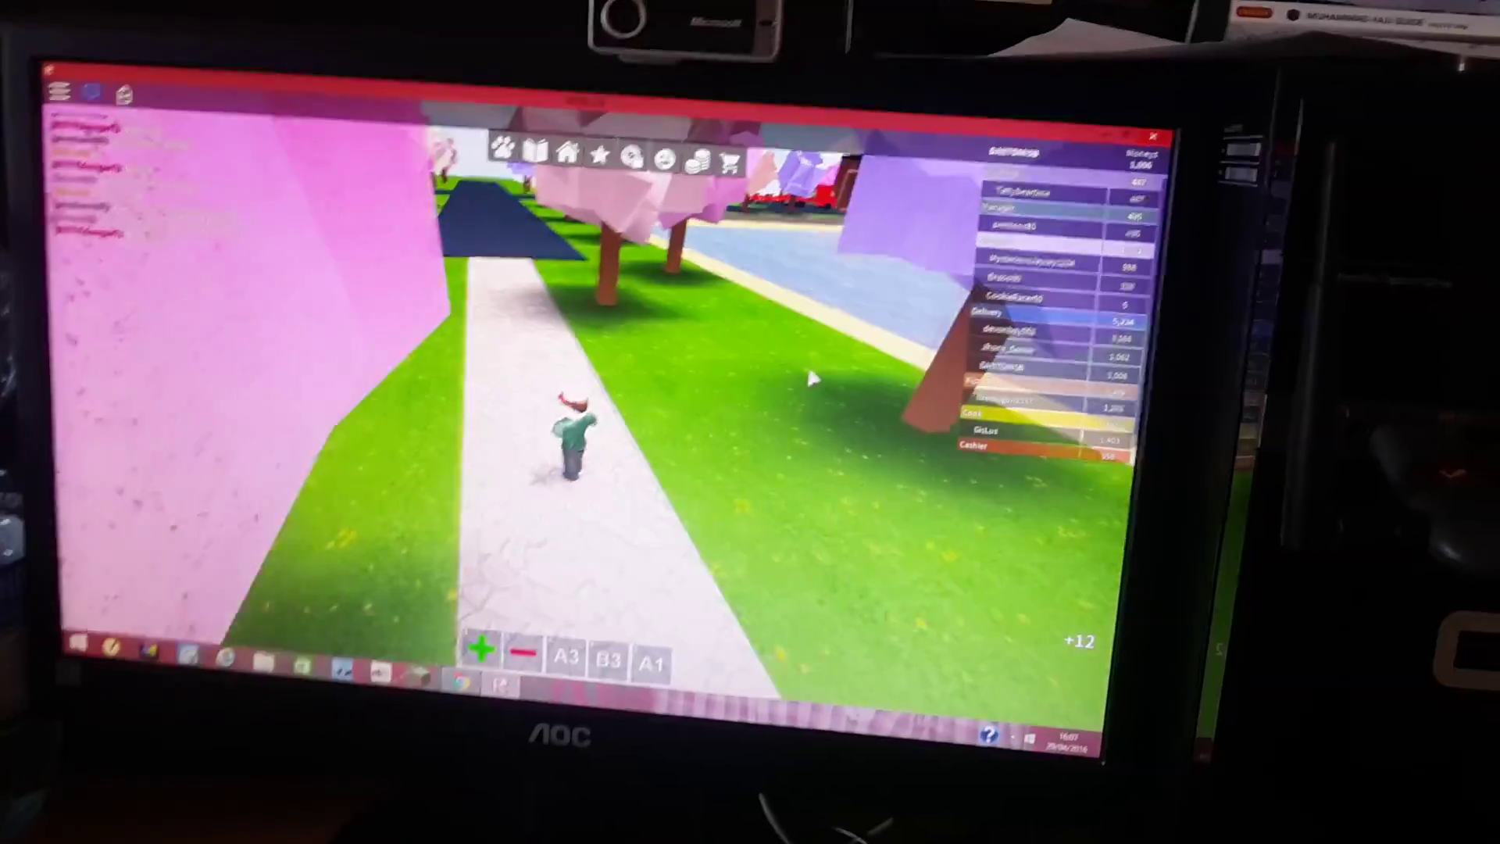
key("w")
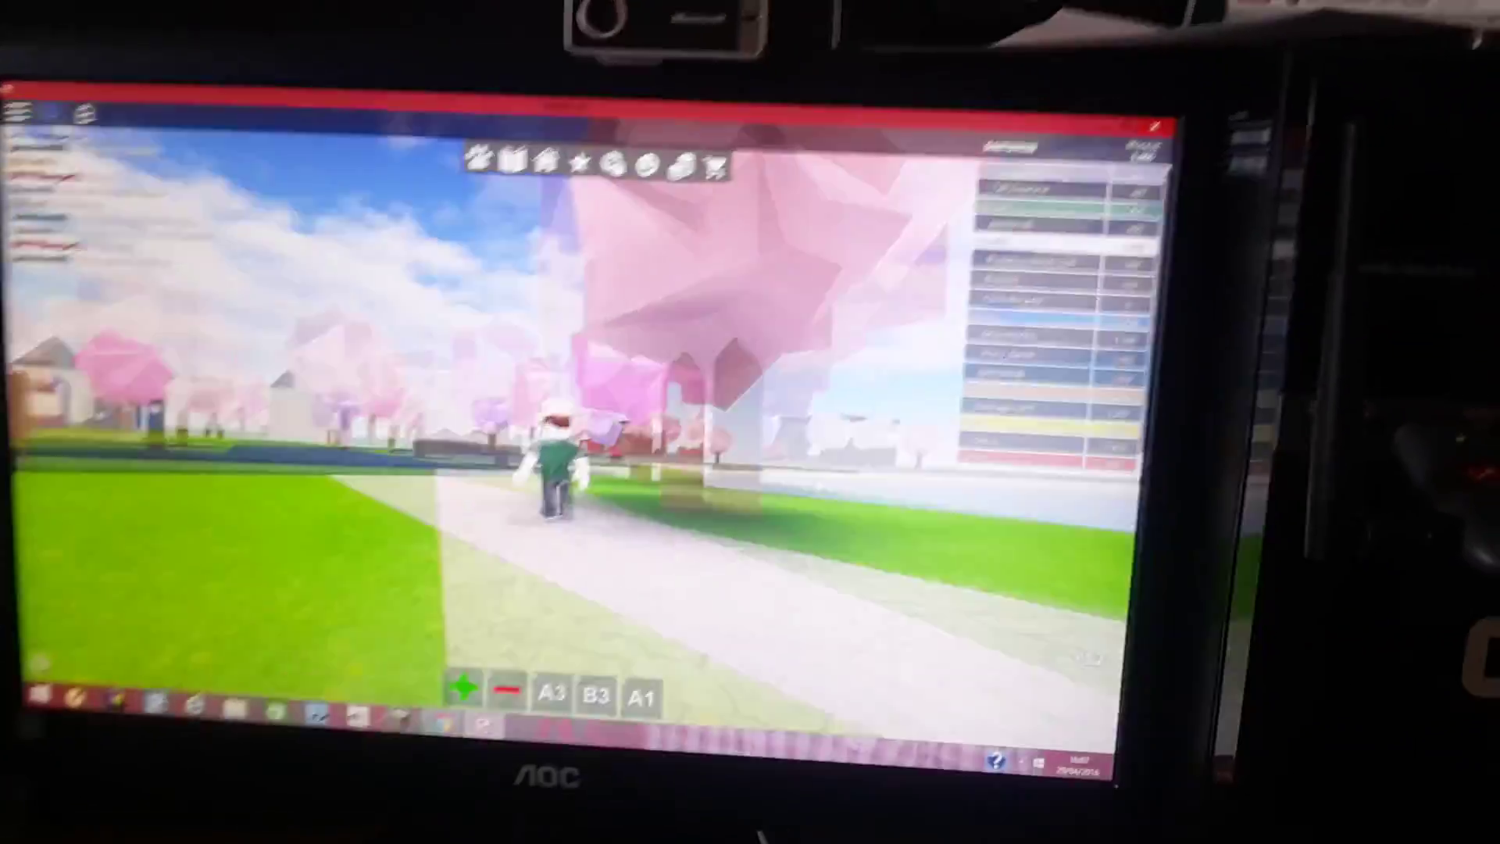
key("w")
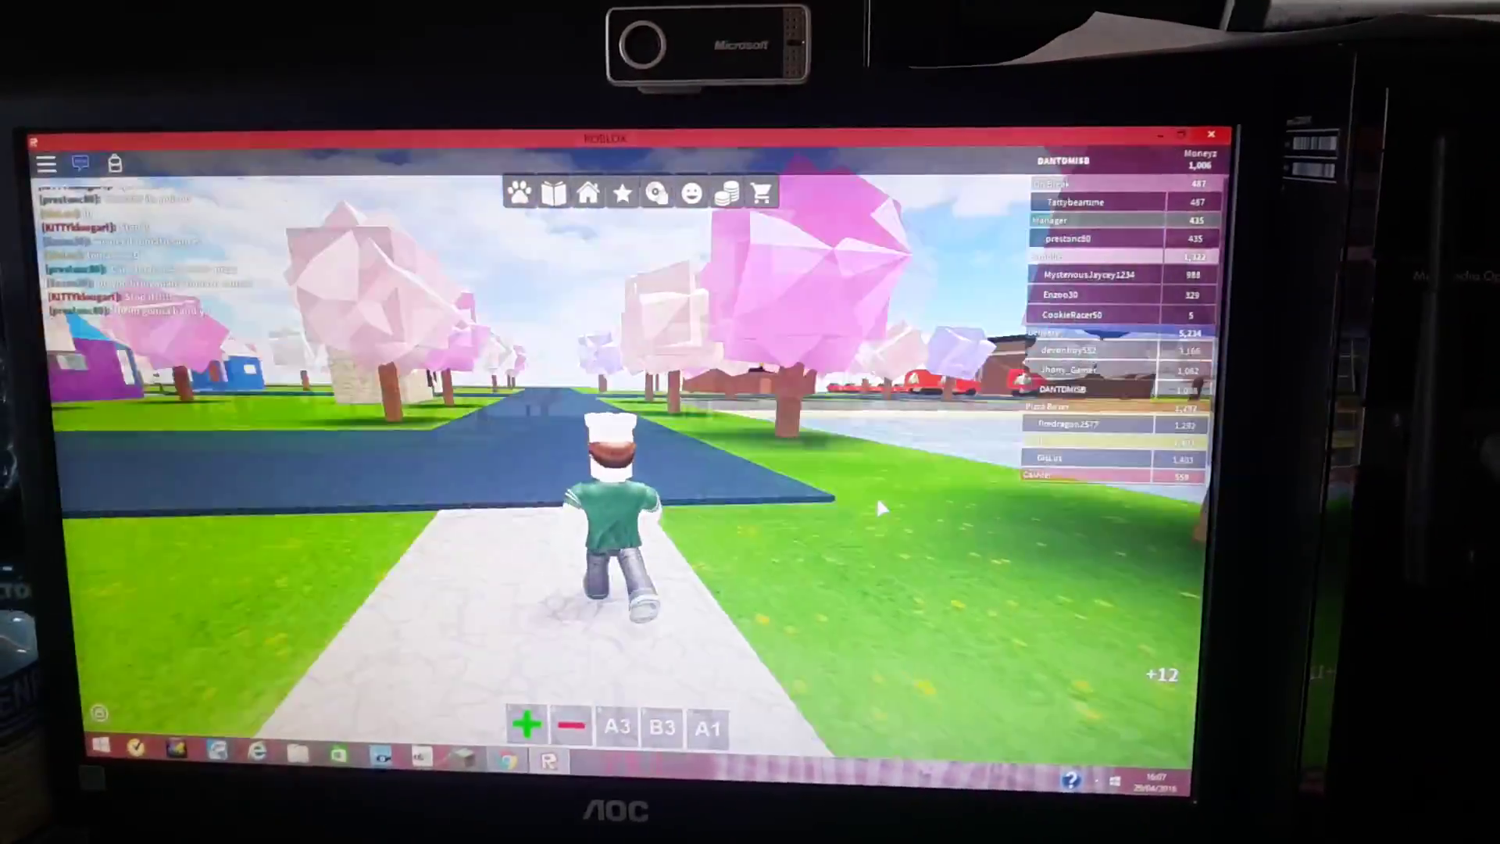
key("w")
key("w")
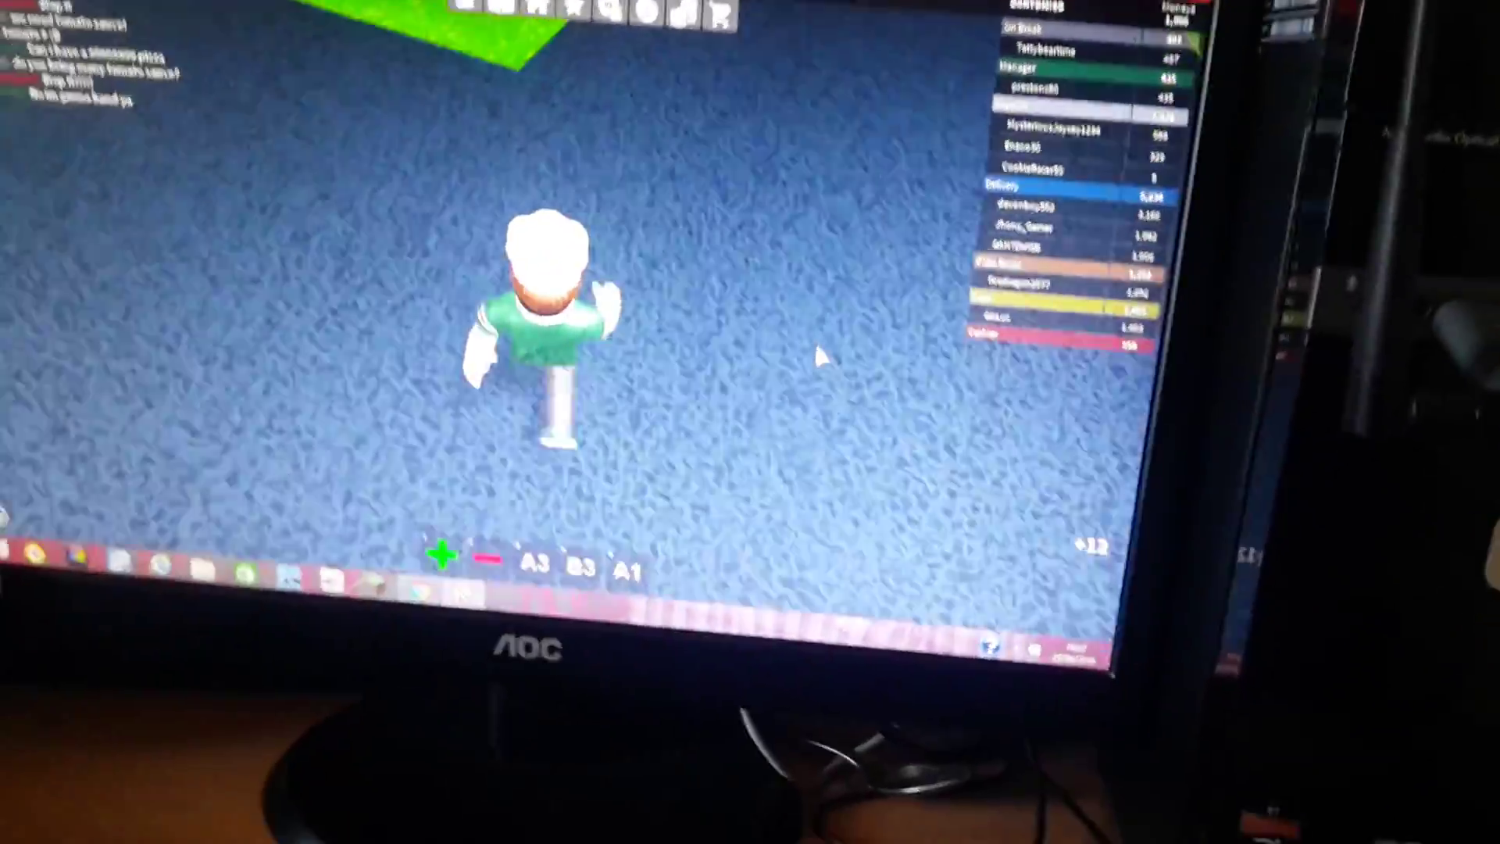
Walk across the grass toward the white house, then enter the red car and drive forward
key("w")
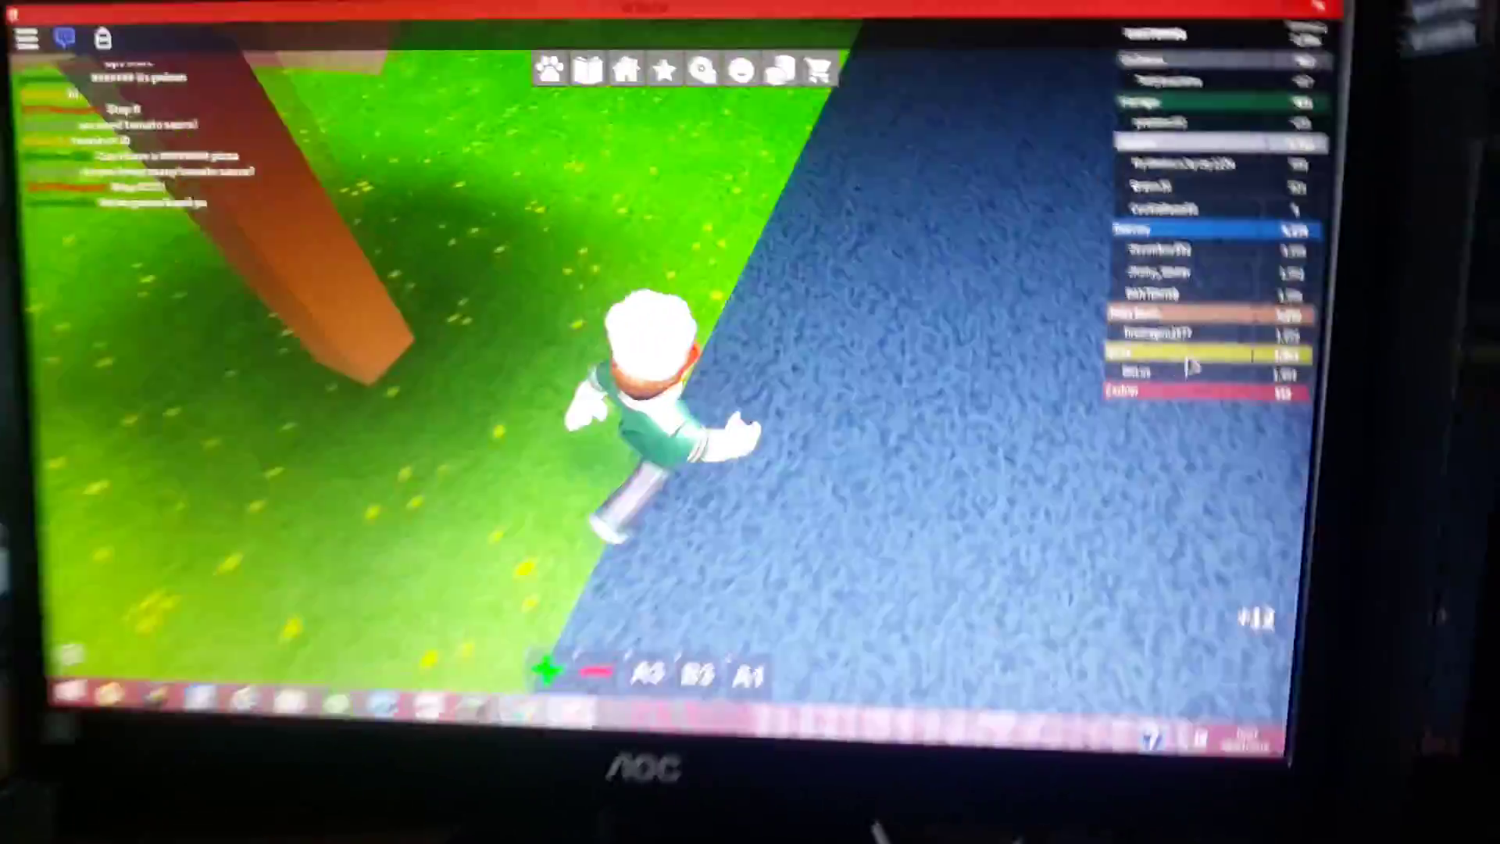
key("w")
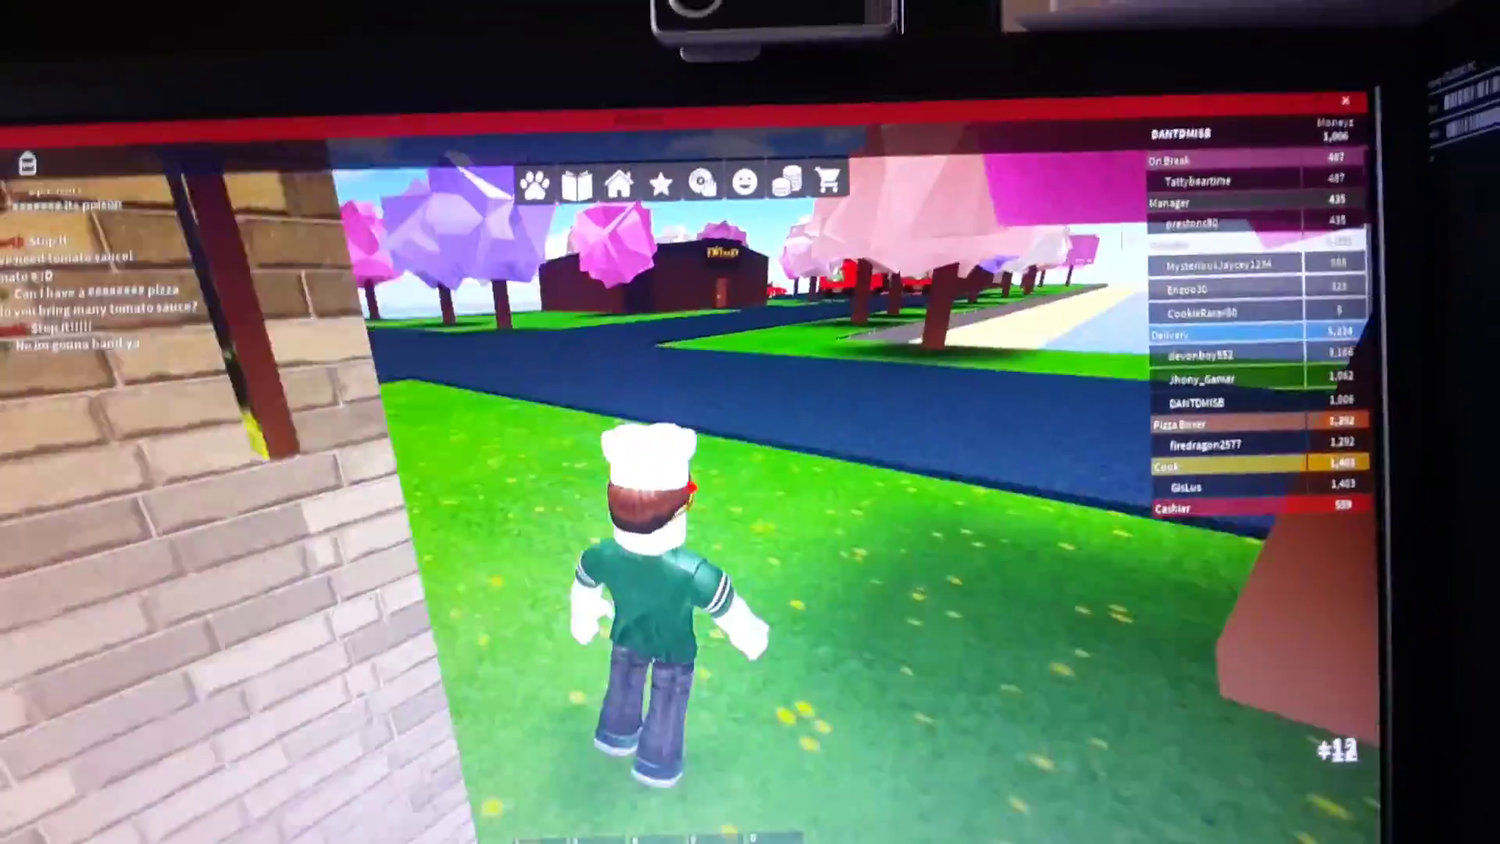
key("w")
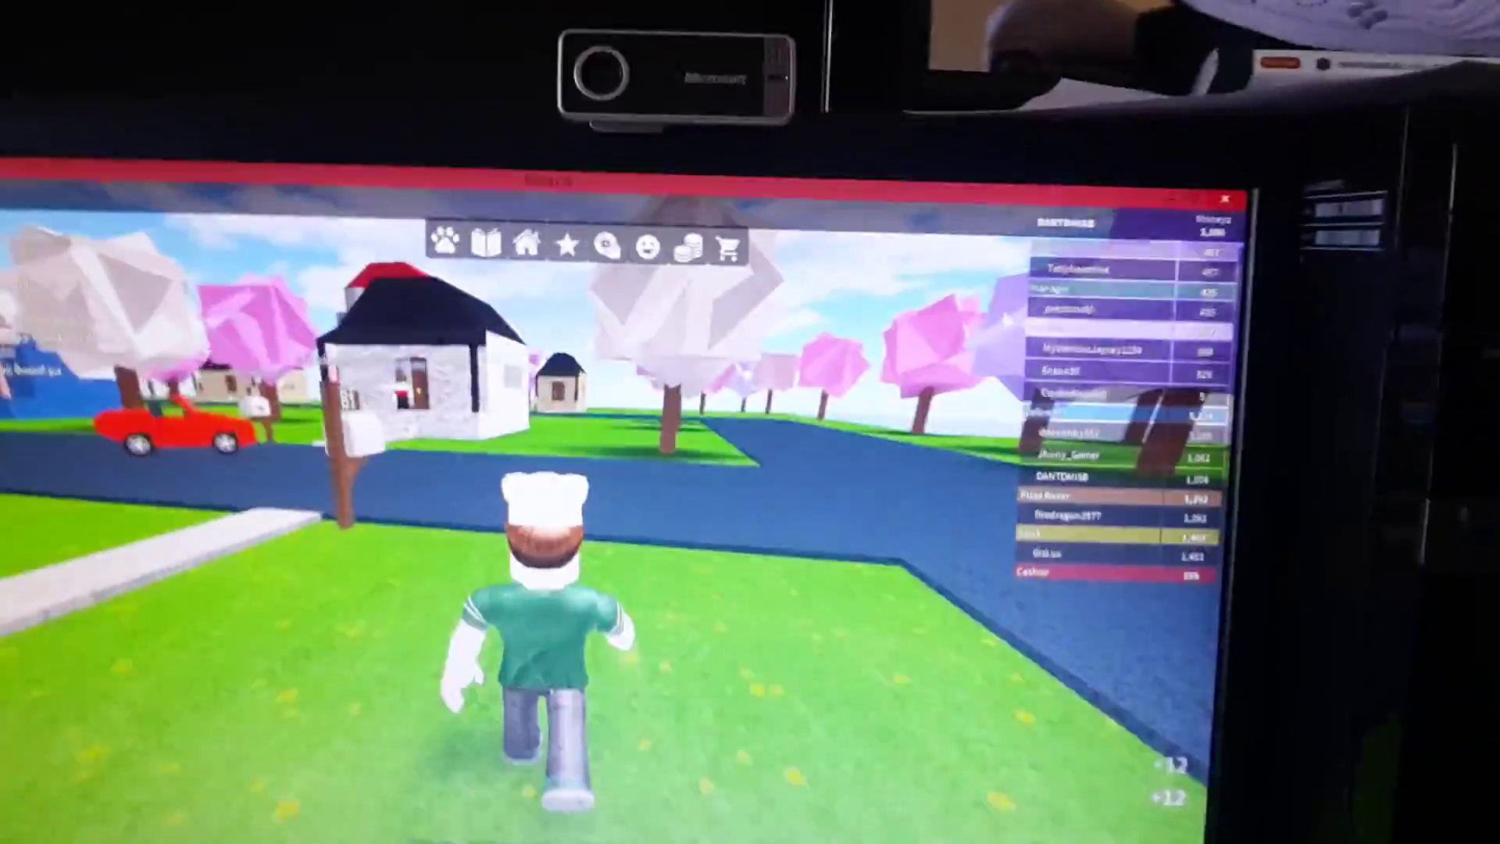
key("w")
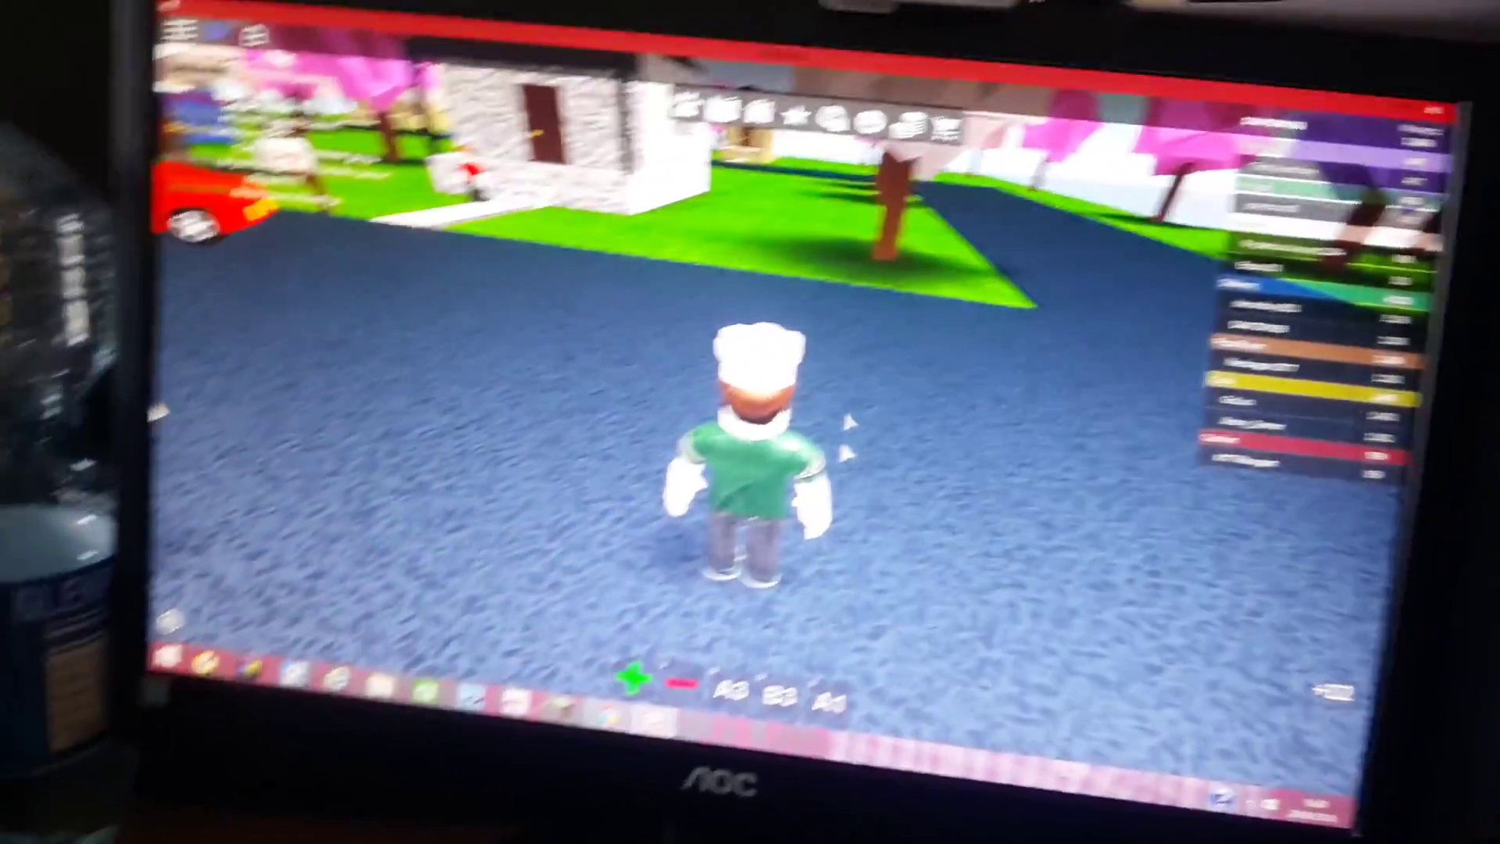
right_click(847, 435)
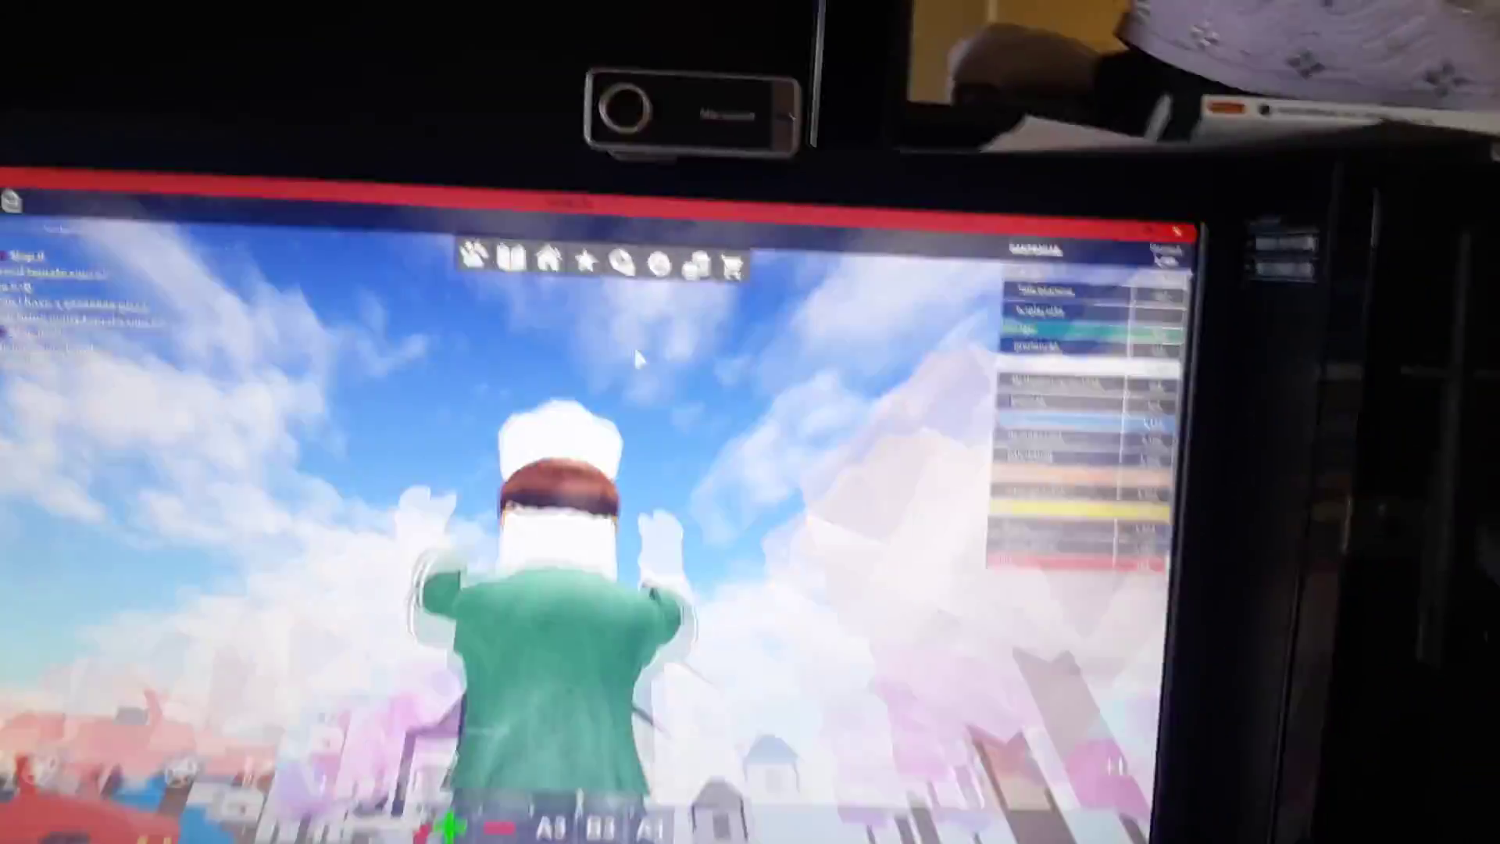
left_click_drag(639, 358, 639, 527)
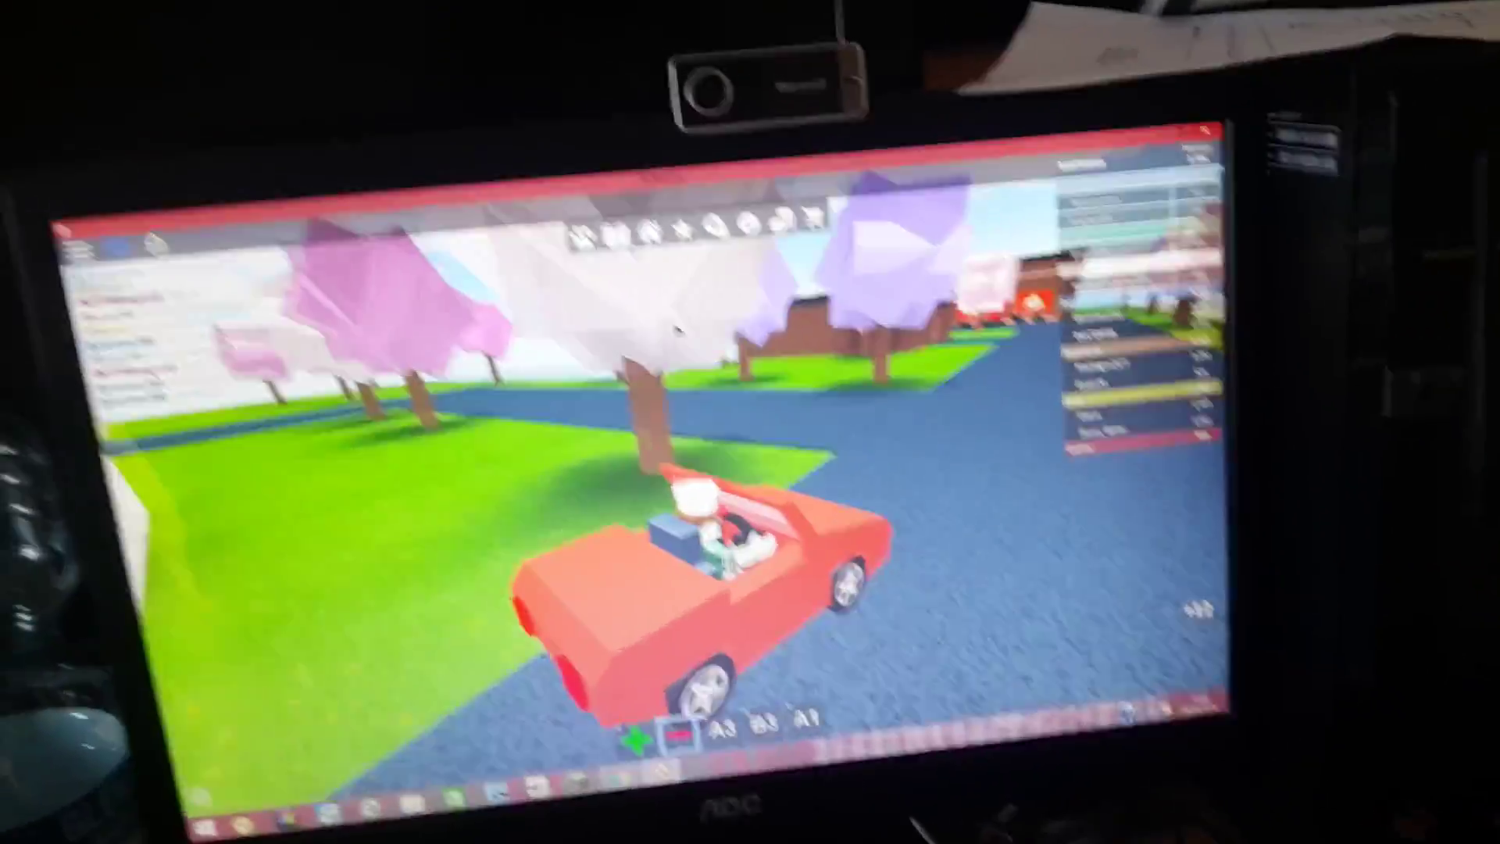
key("w")
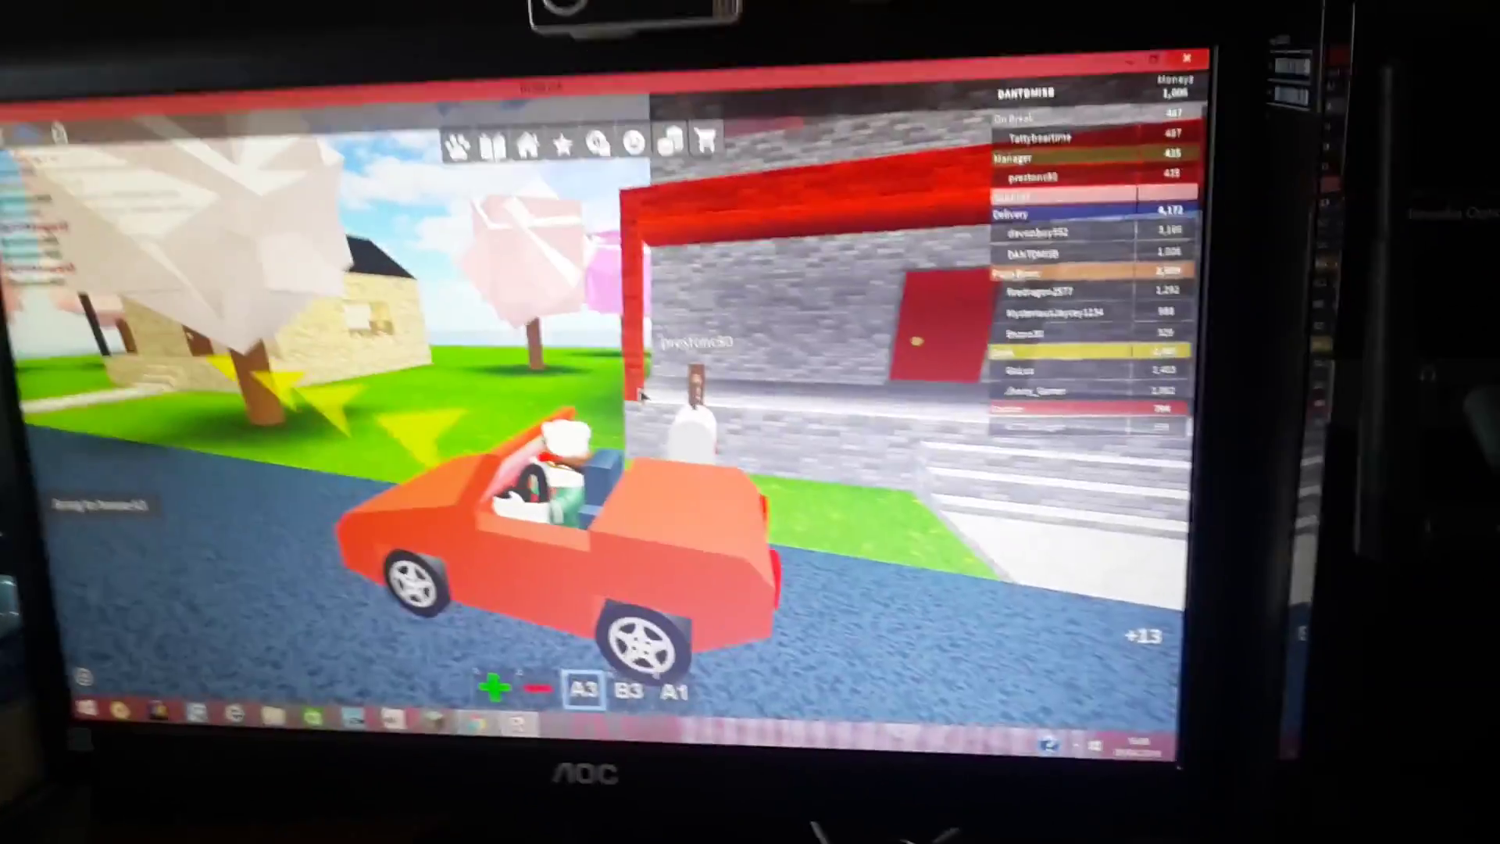
Hand the pizza over at house A3's door, return to the red car, and drive past the A3 mailbox
mouse_move(627, 405)
left_mouse_down()
mouse_move(691, 428)
mouse_move(703, 410)
left_mouse_up()
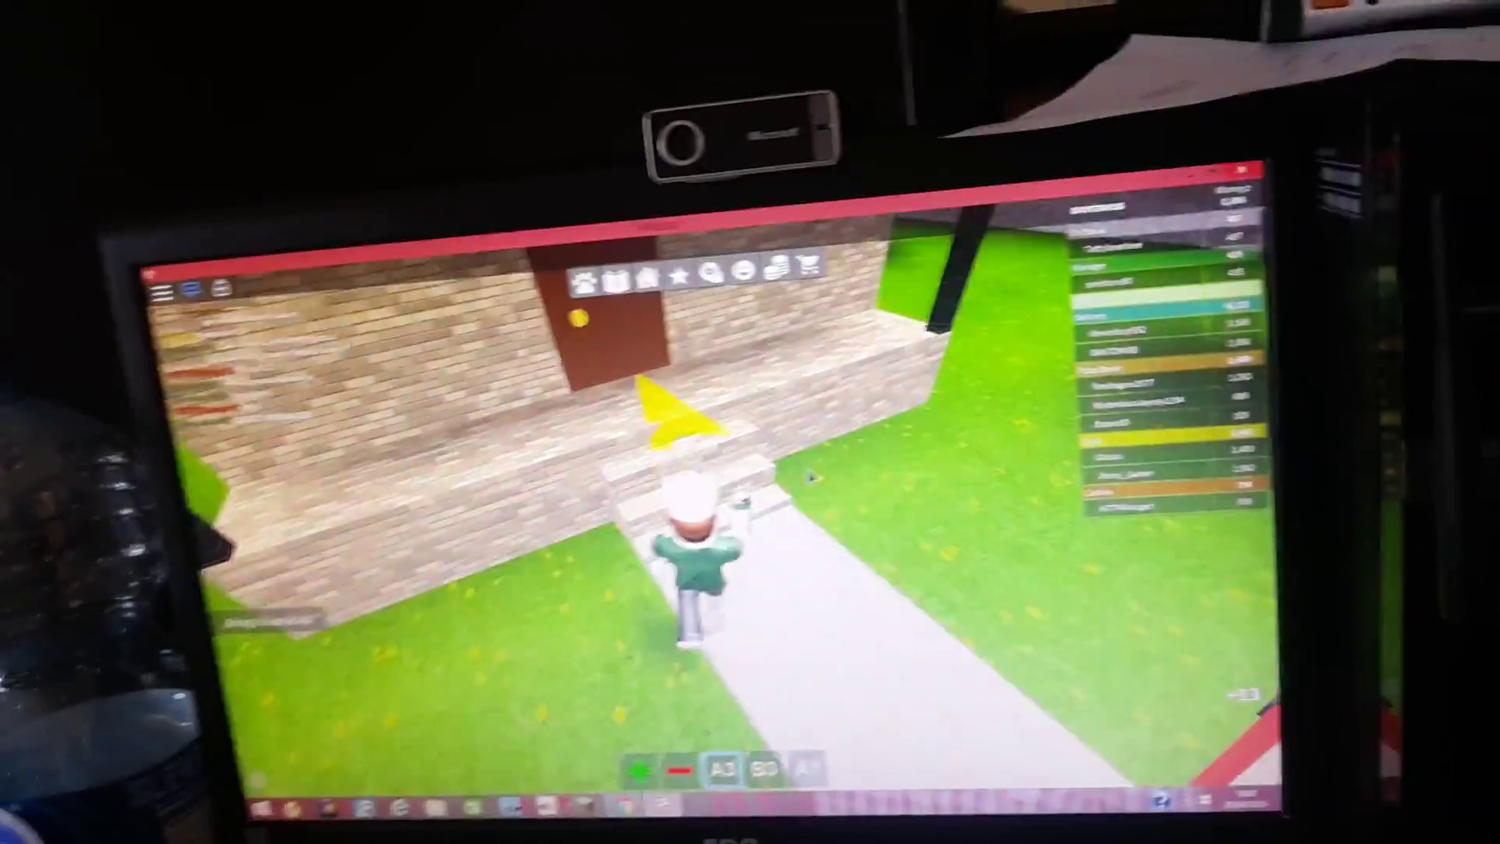
right_click(819, 540)
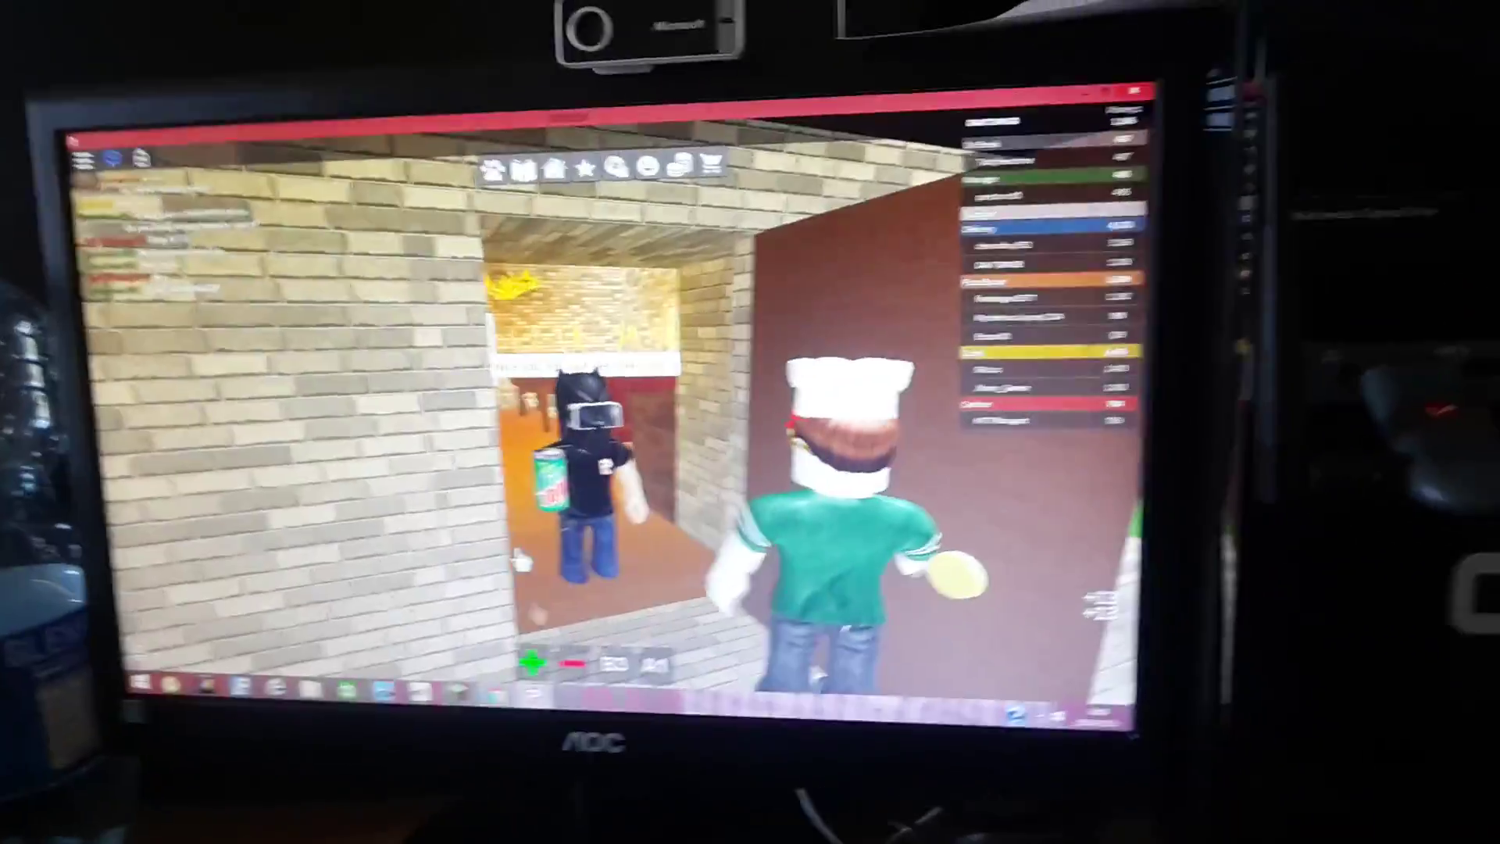
key("s")
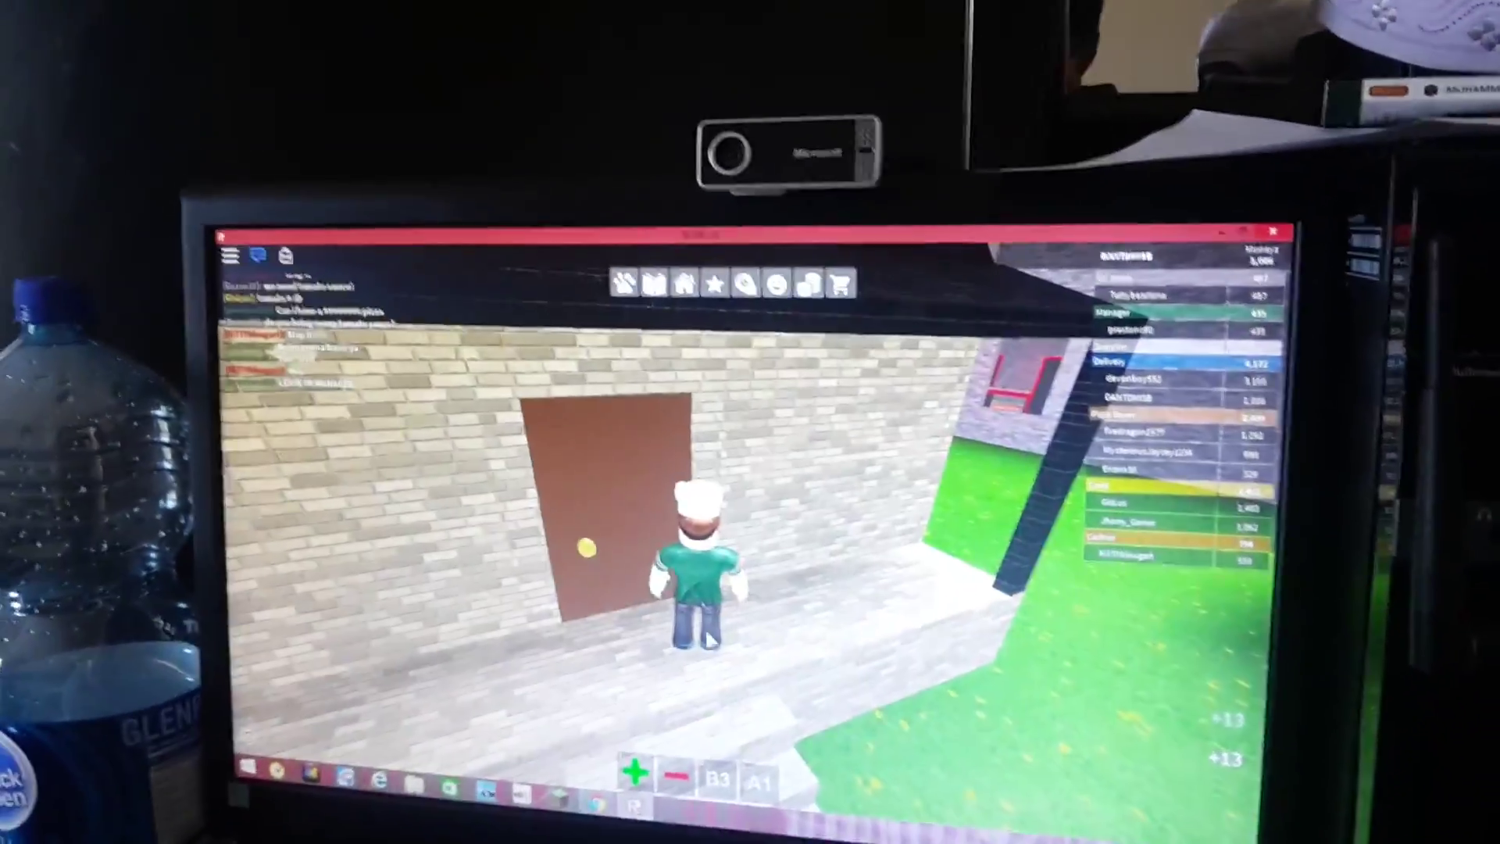
key("w")
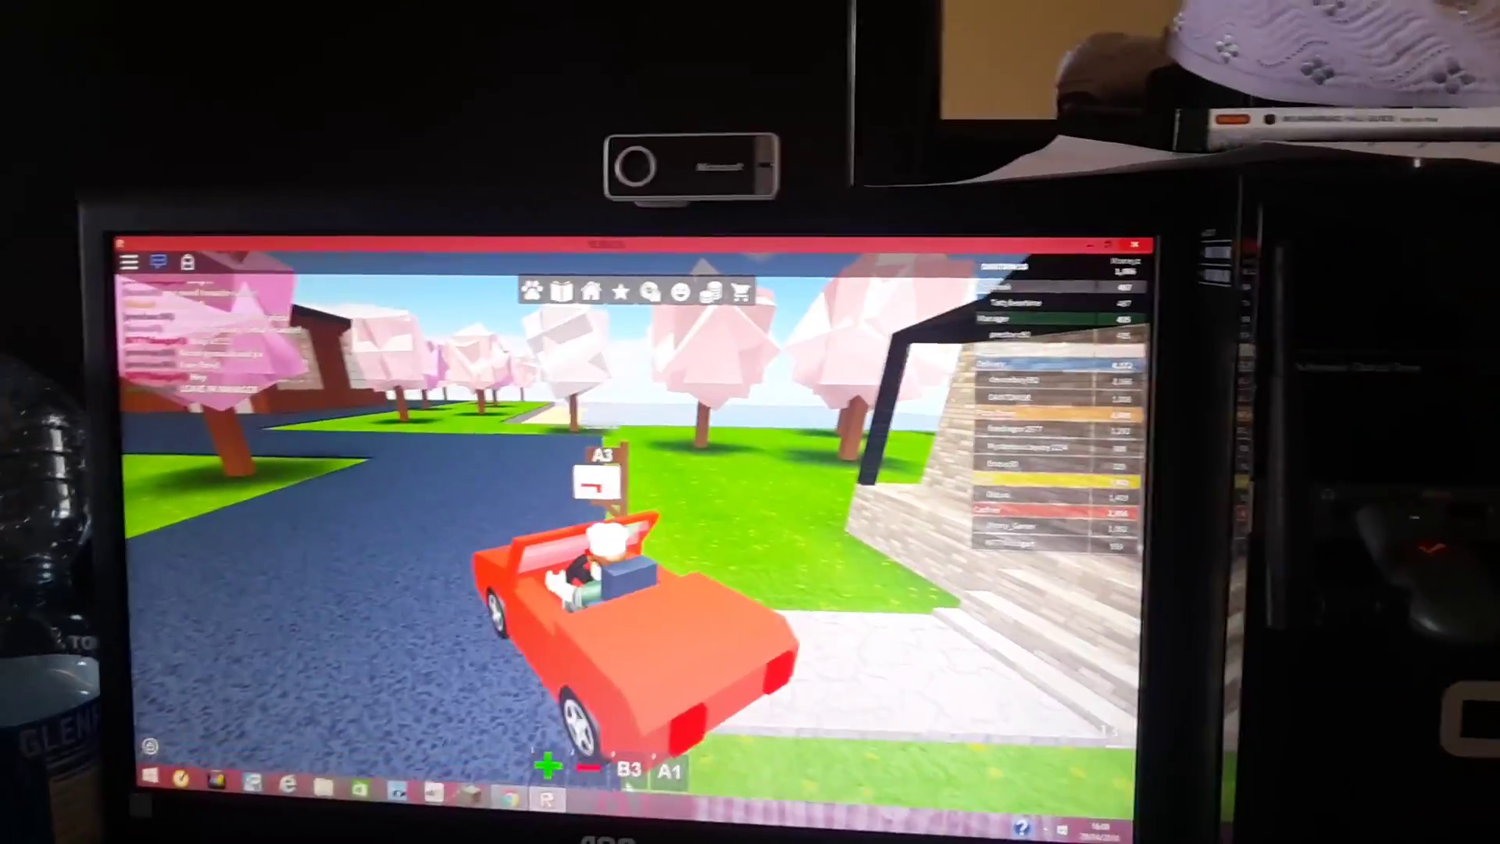
key("w")
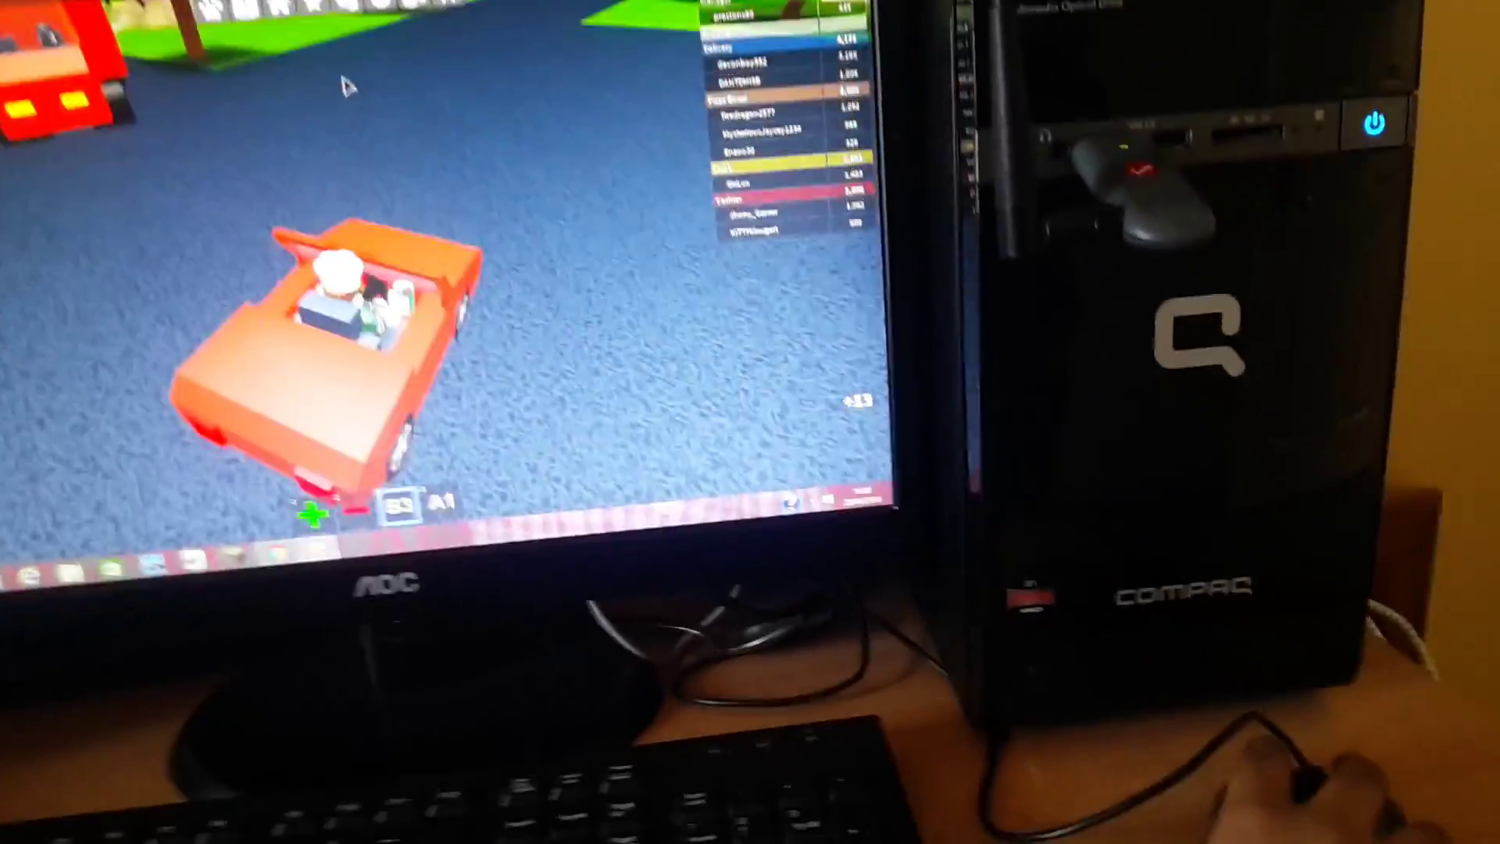
Swing the camera down over the parked red car near the house
key("w")
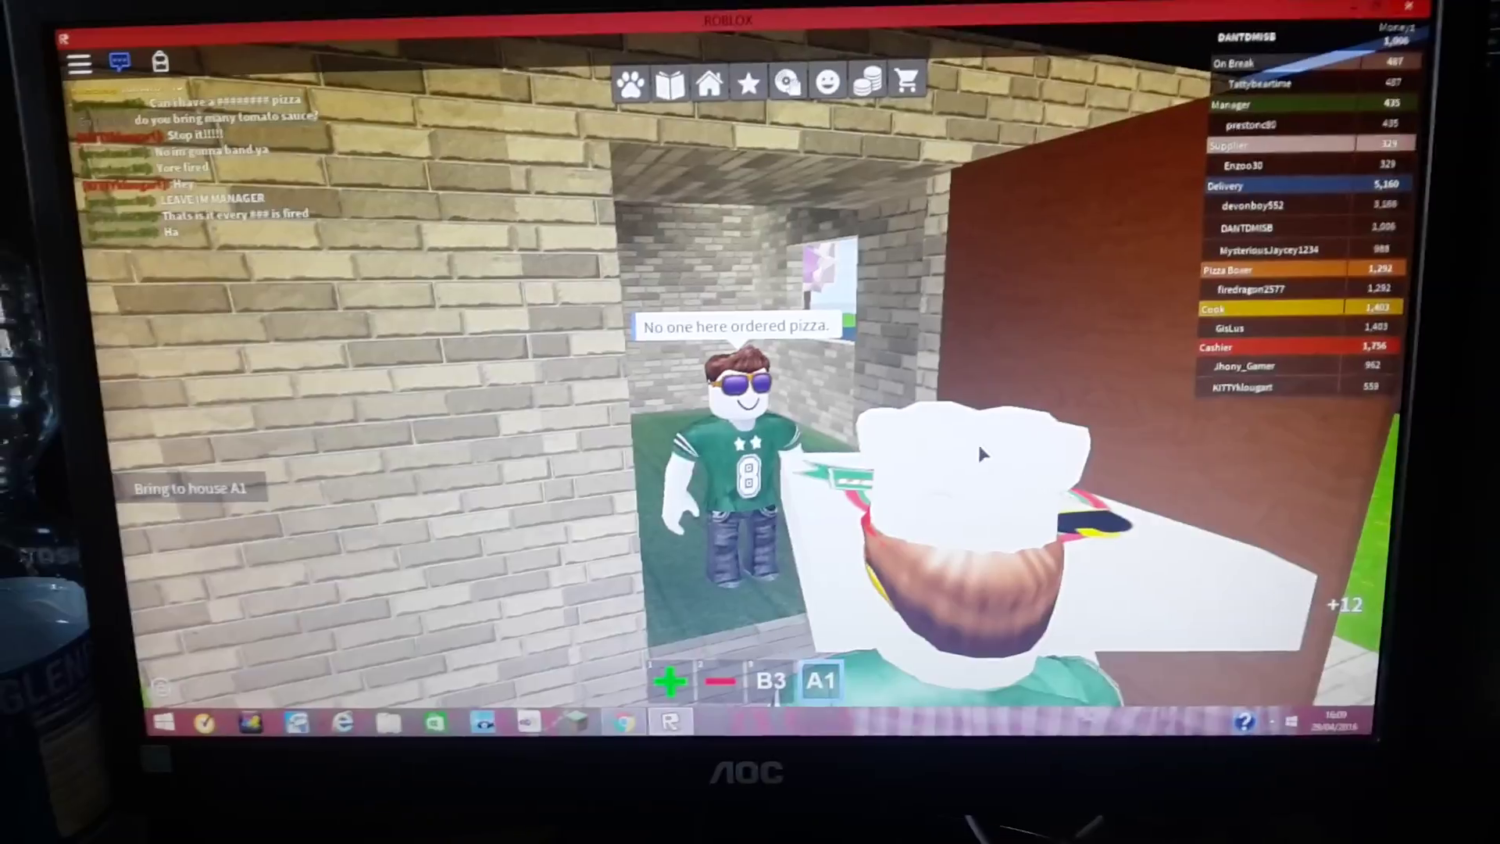
scroll(946, 438, "down", 4)
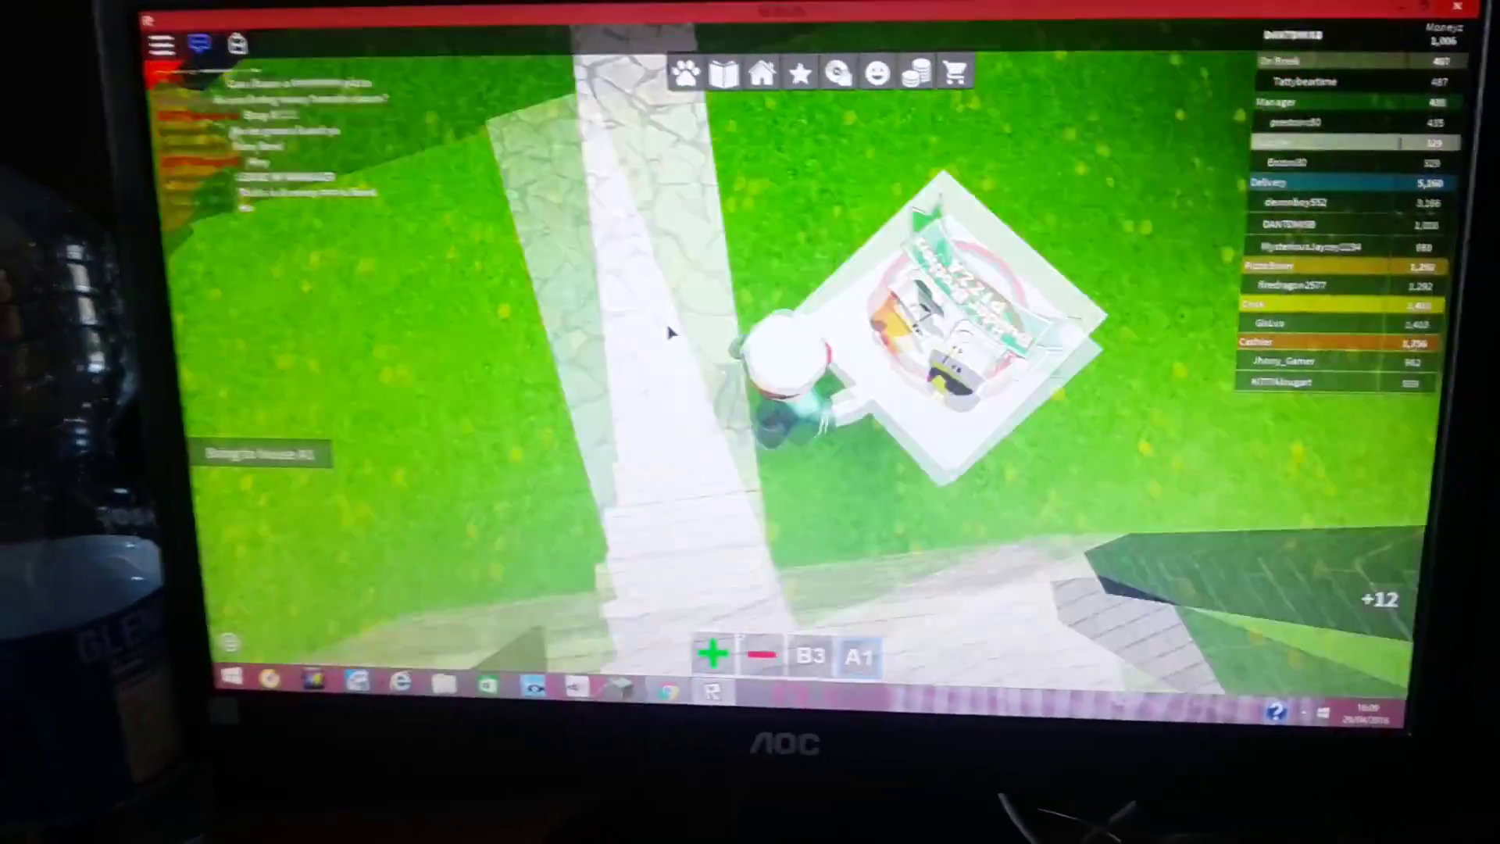
Drive the red car to house B3, get out, and run the pizza to the door
key("w")
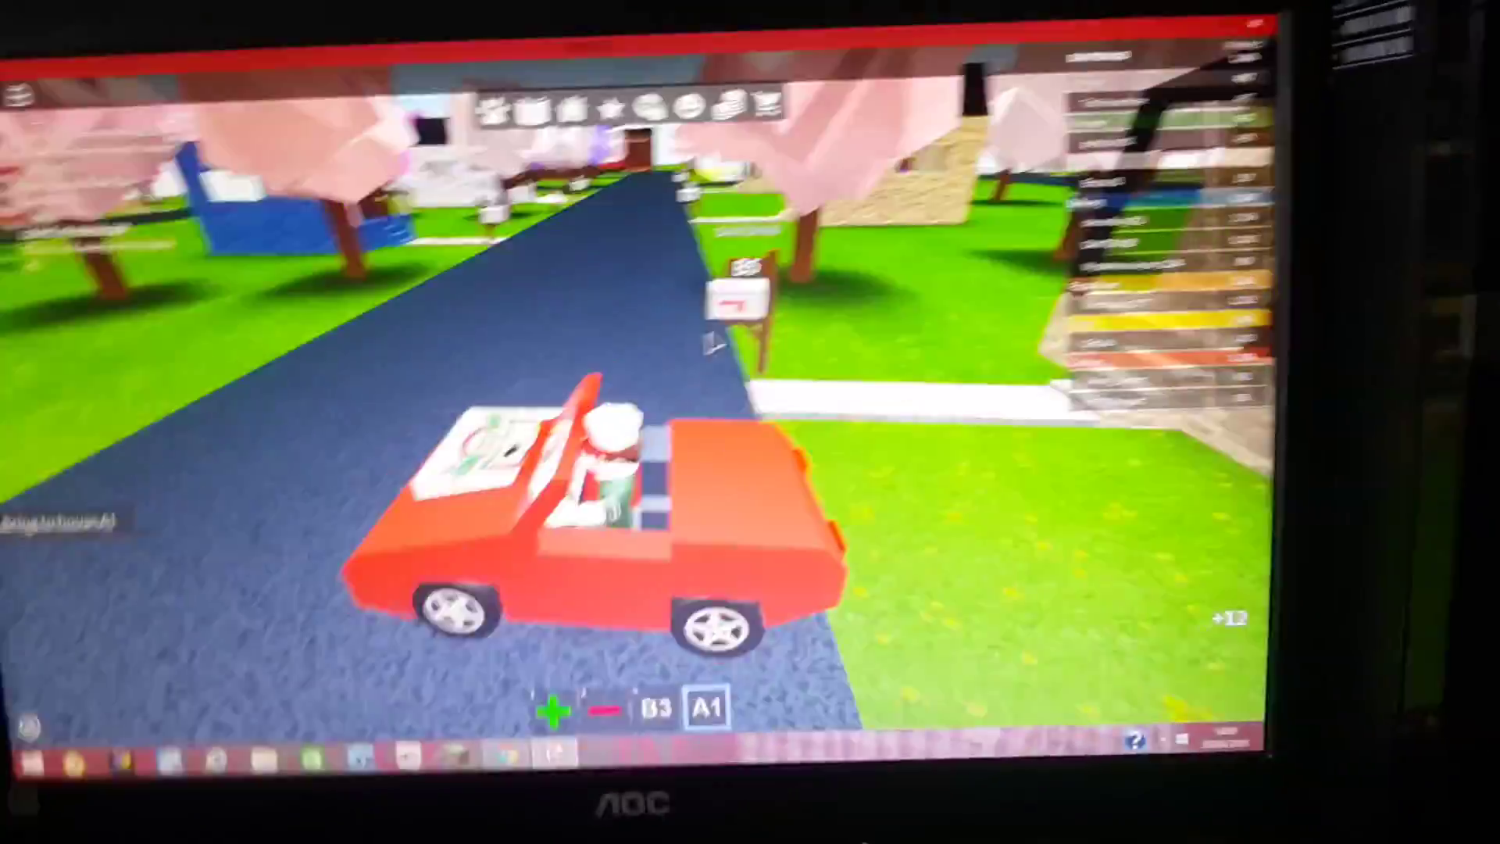
key("w")
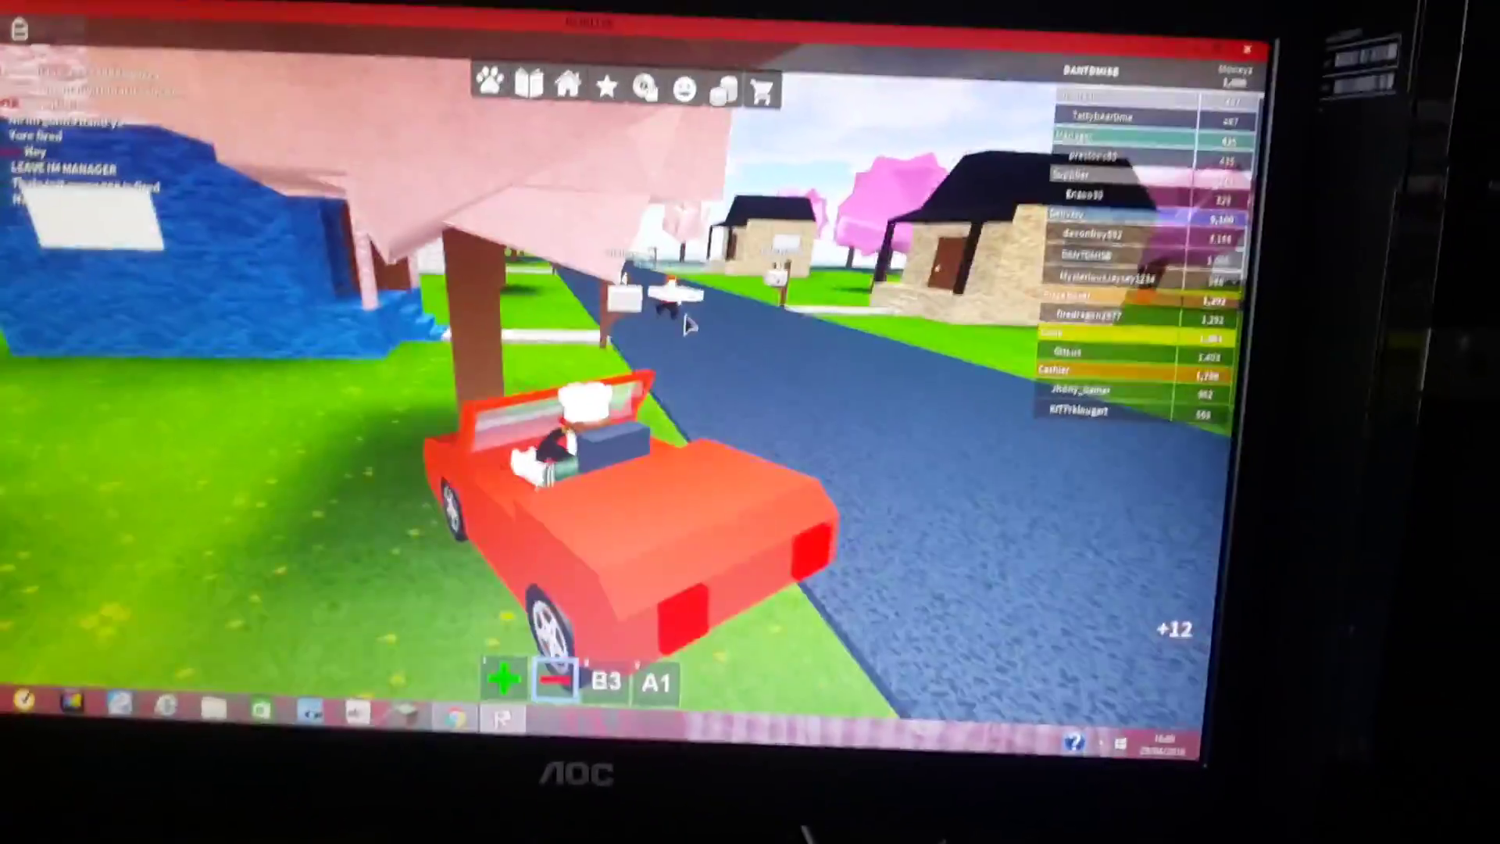
key("w")
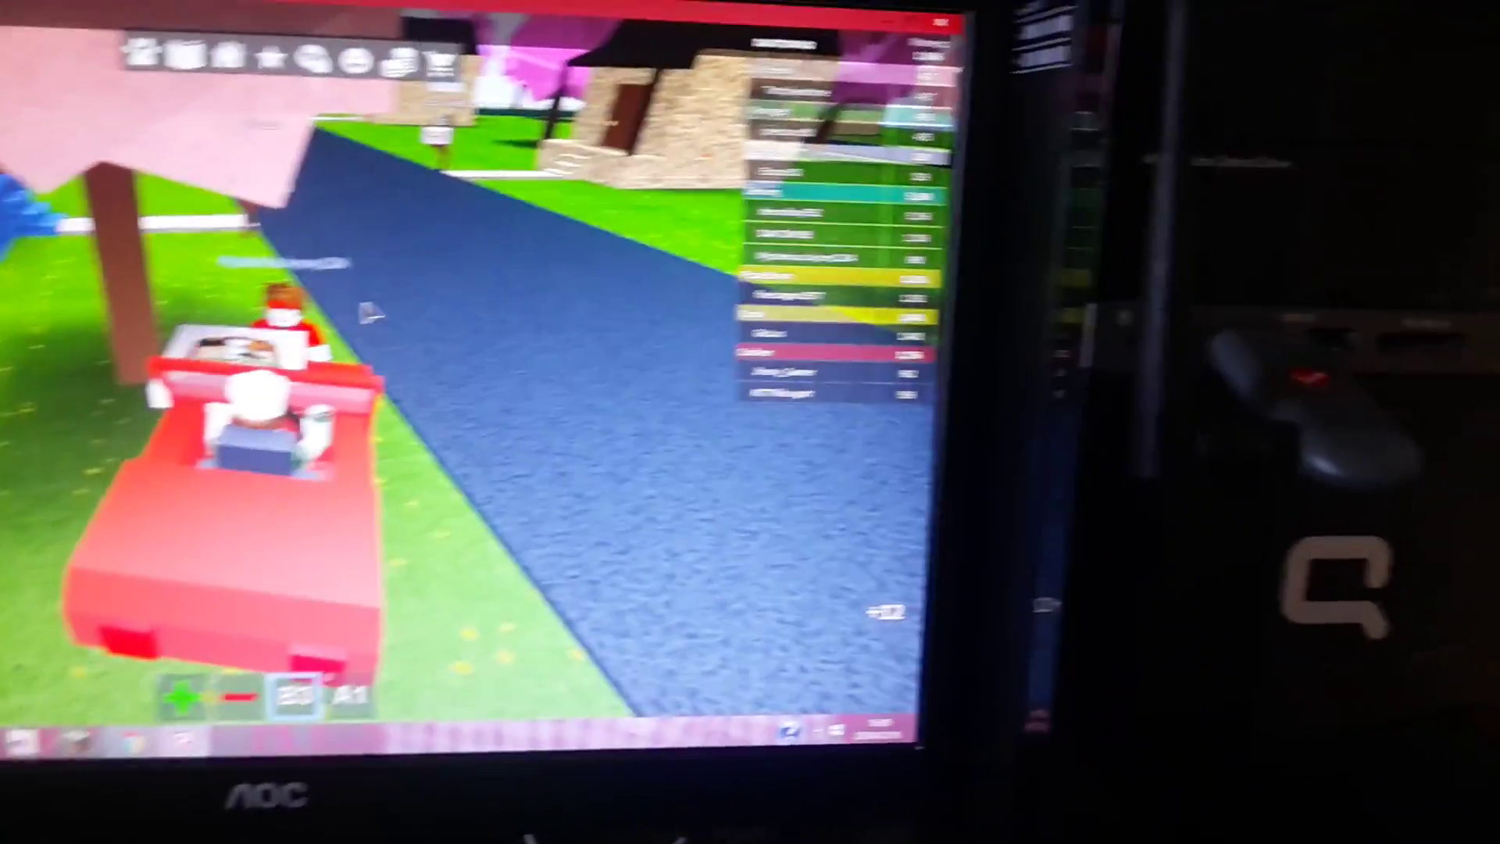
key("w")
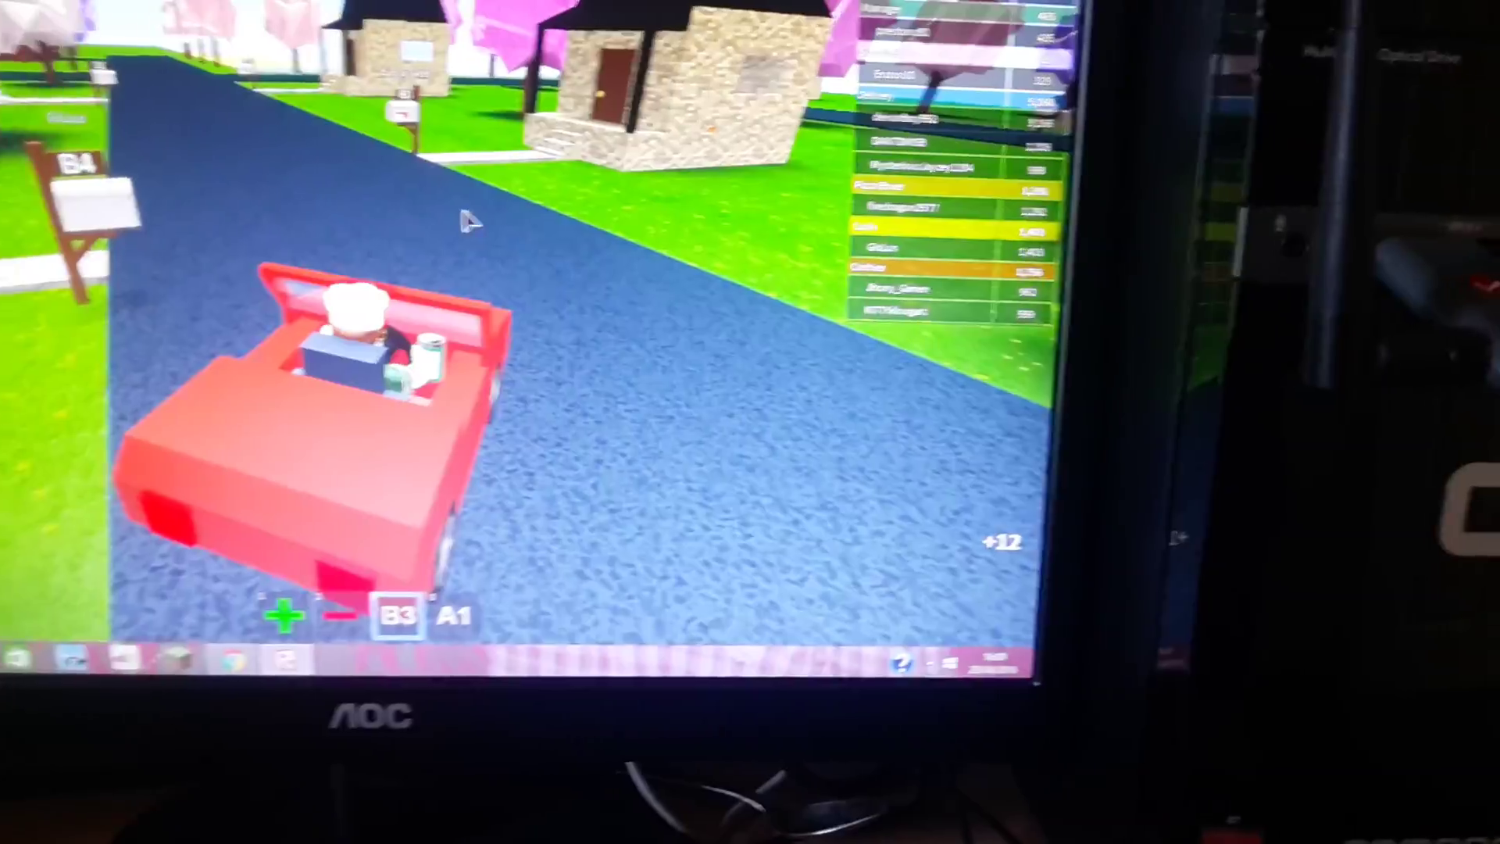
key("w")
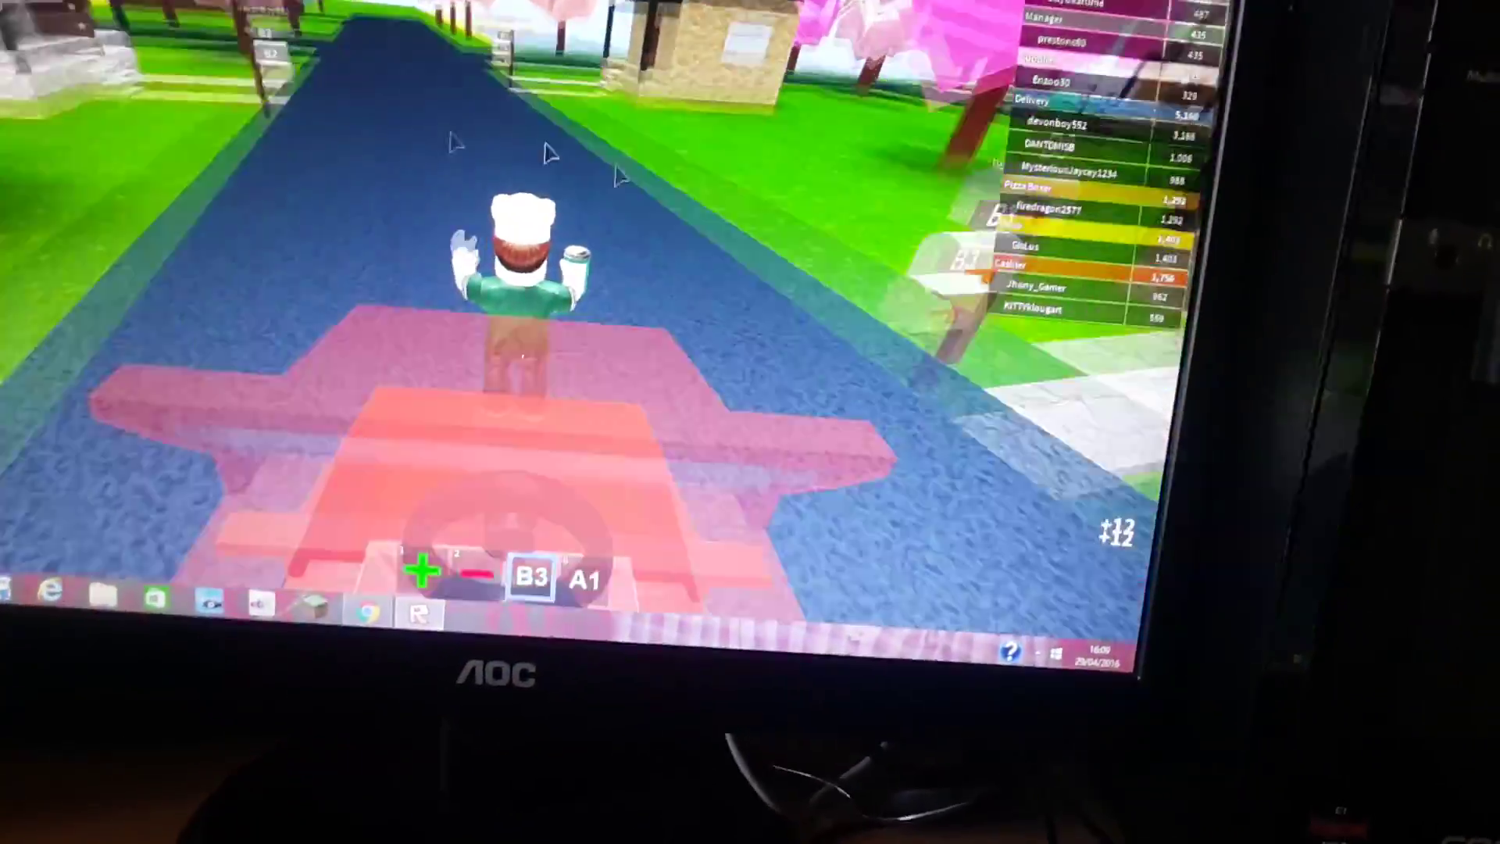
key("space")
key("w")
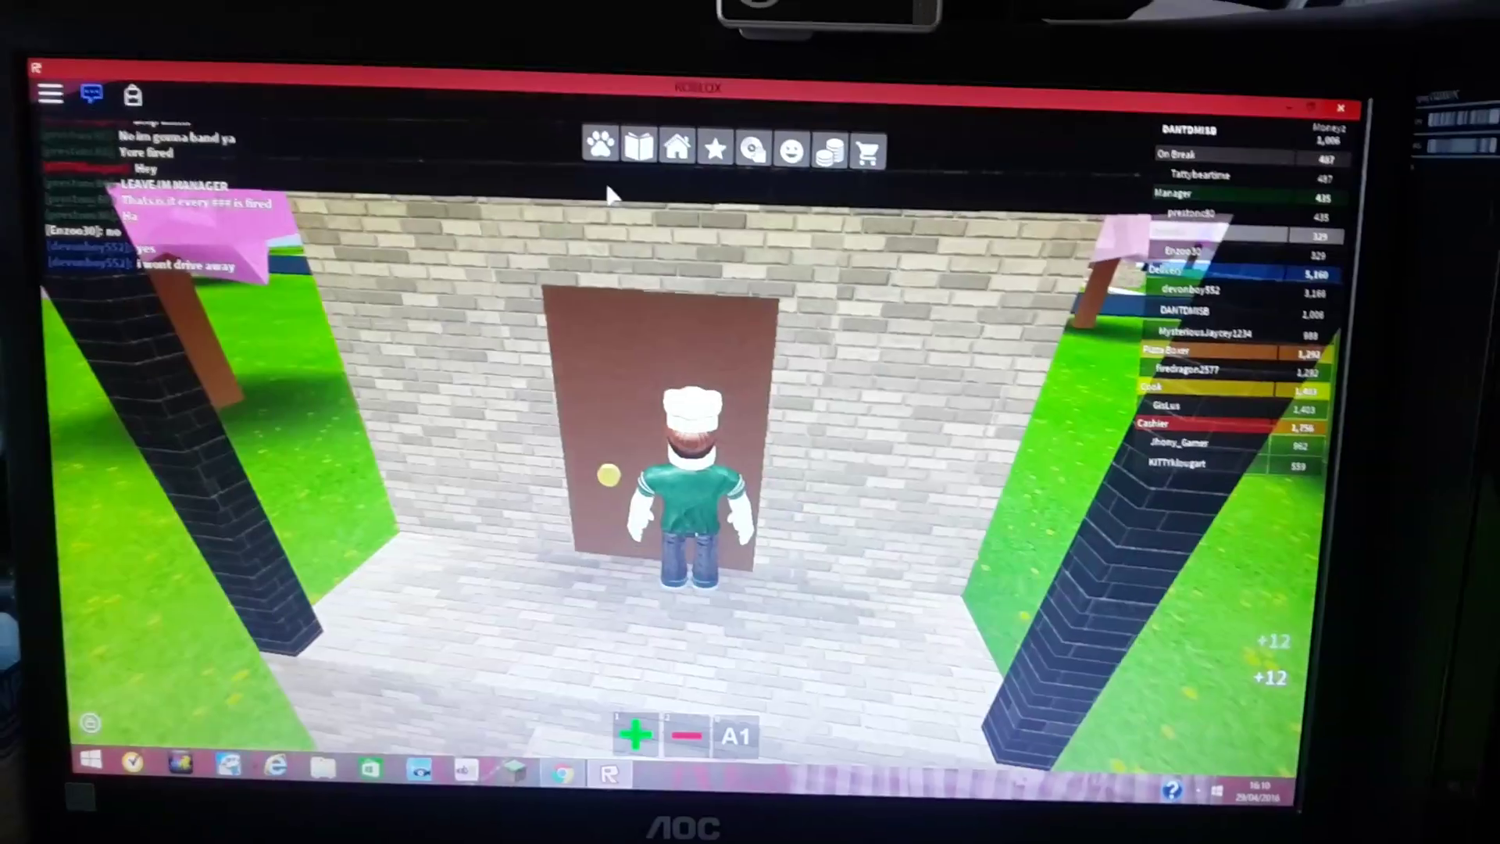
Turn from the door, jump and run across the lawn toward the red car
key("s")
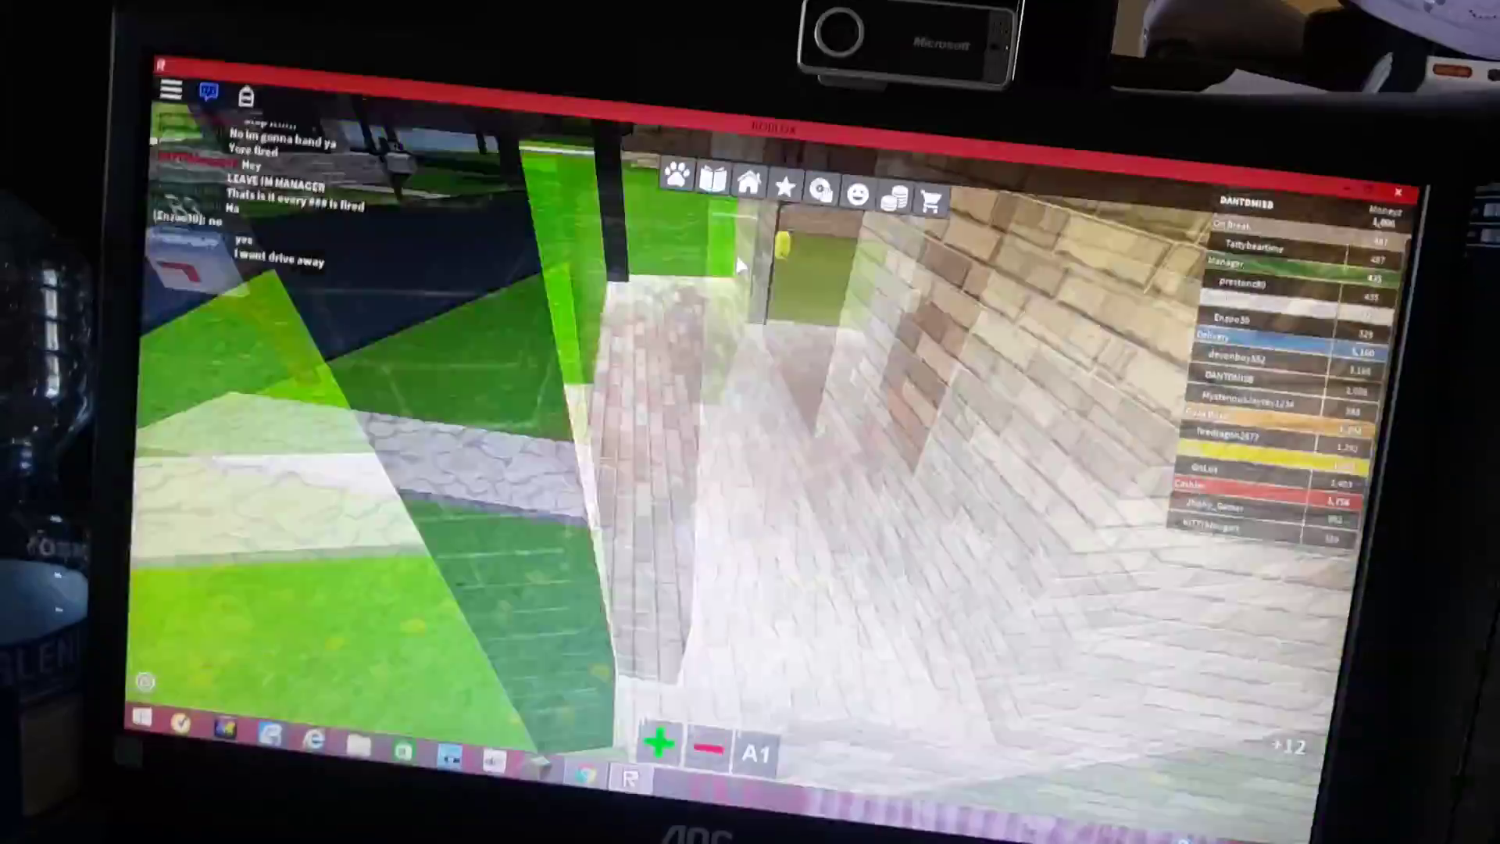
key("w")
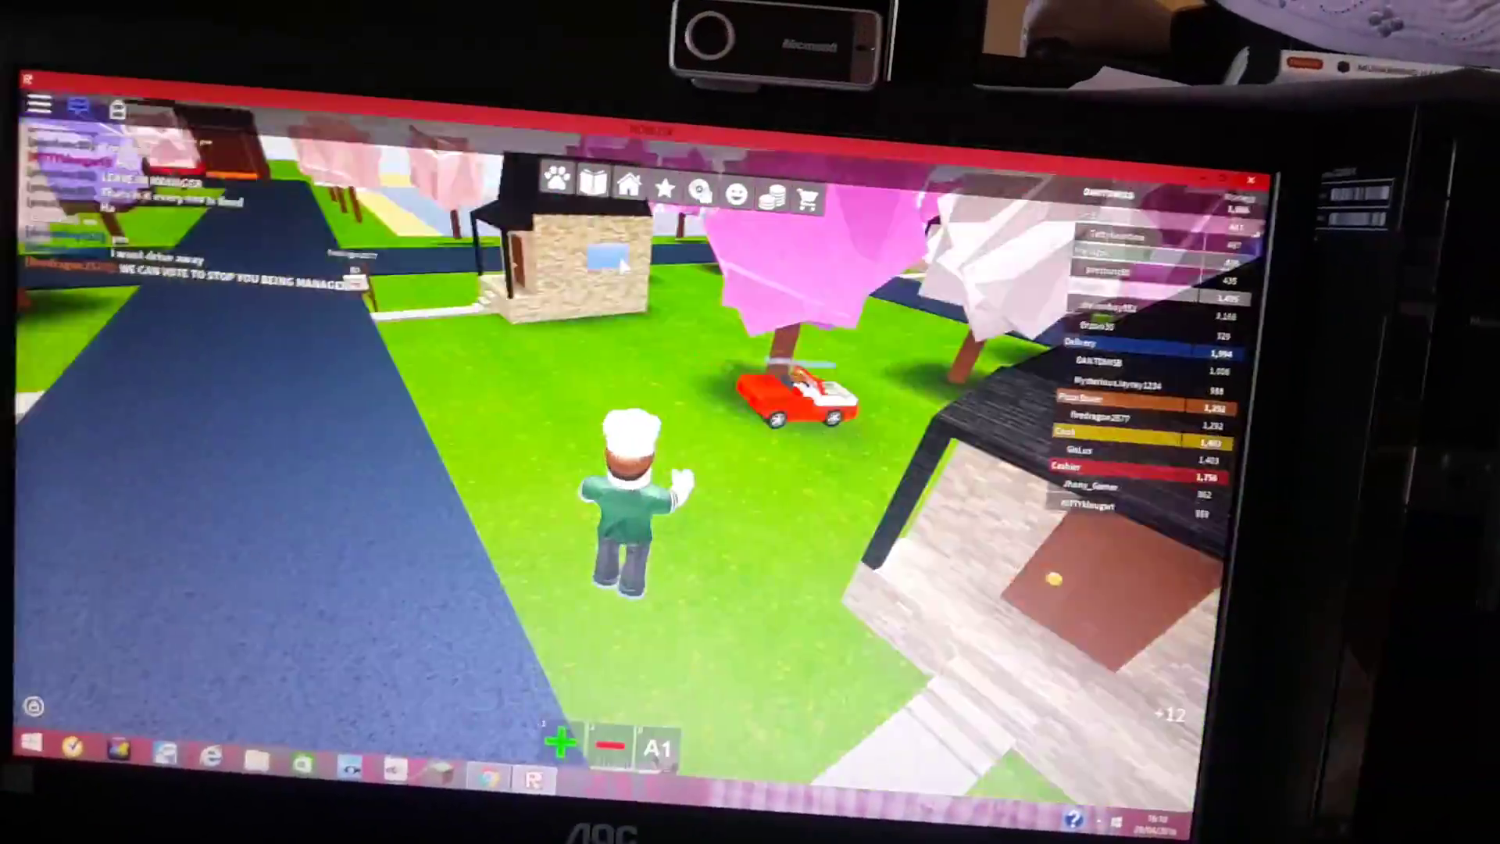
left_click_drag(622, 260, 621, 228)
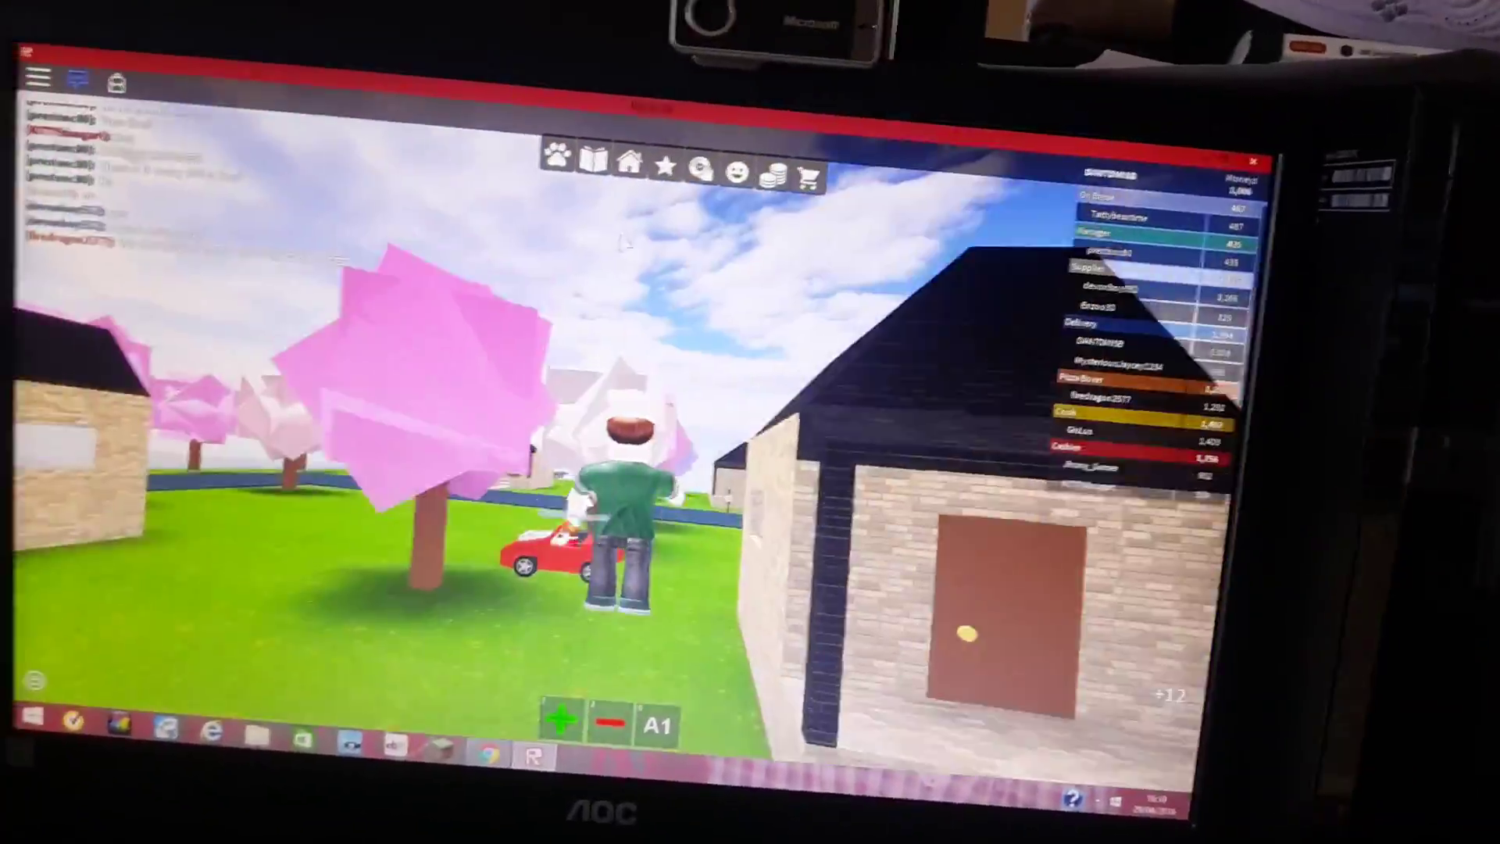
key("space")
key("w")
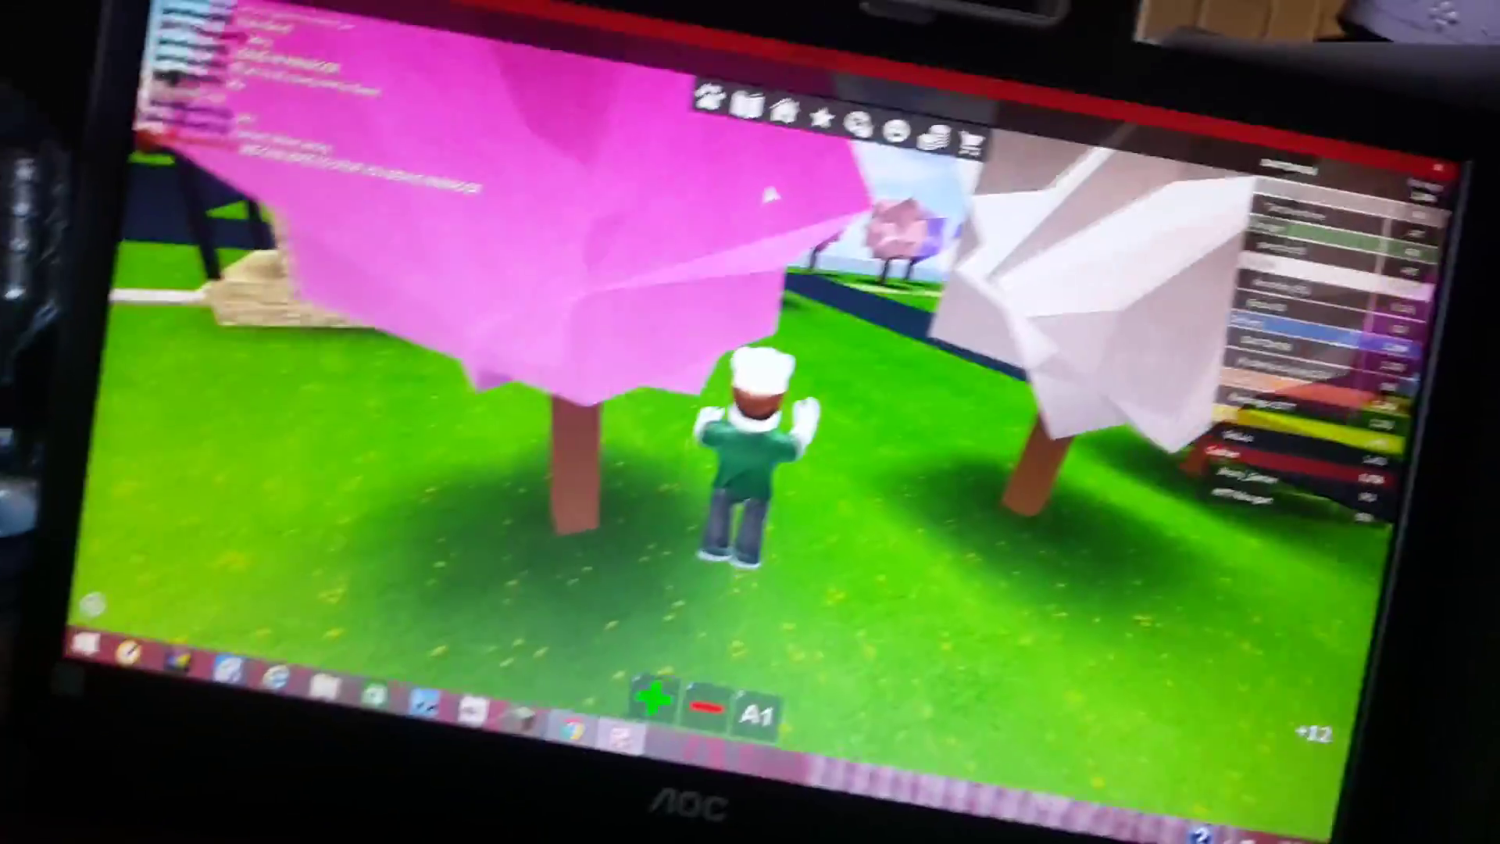
key("w")
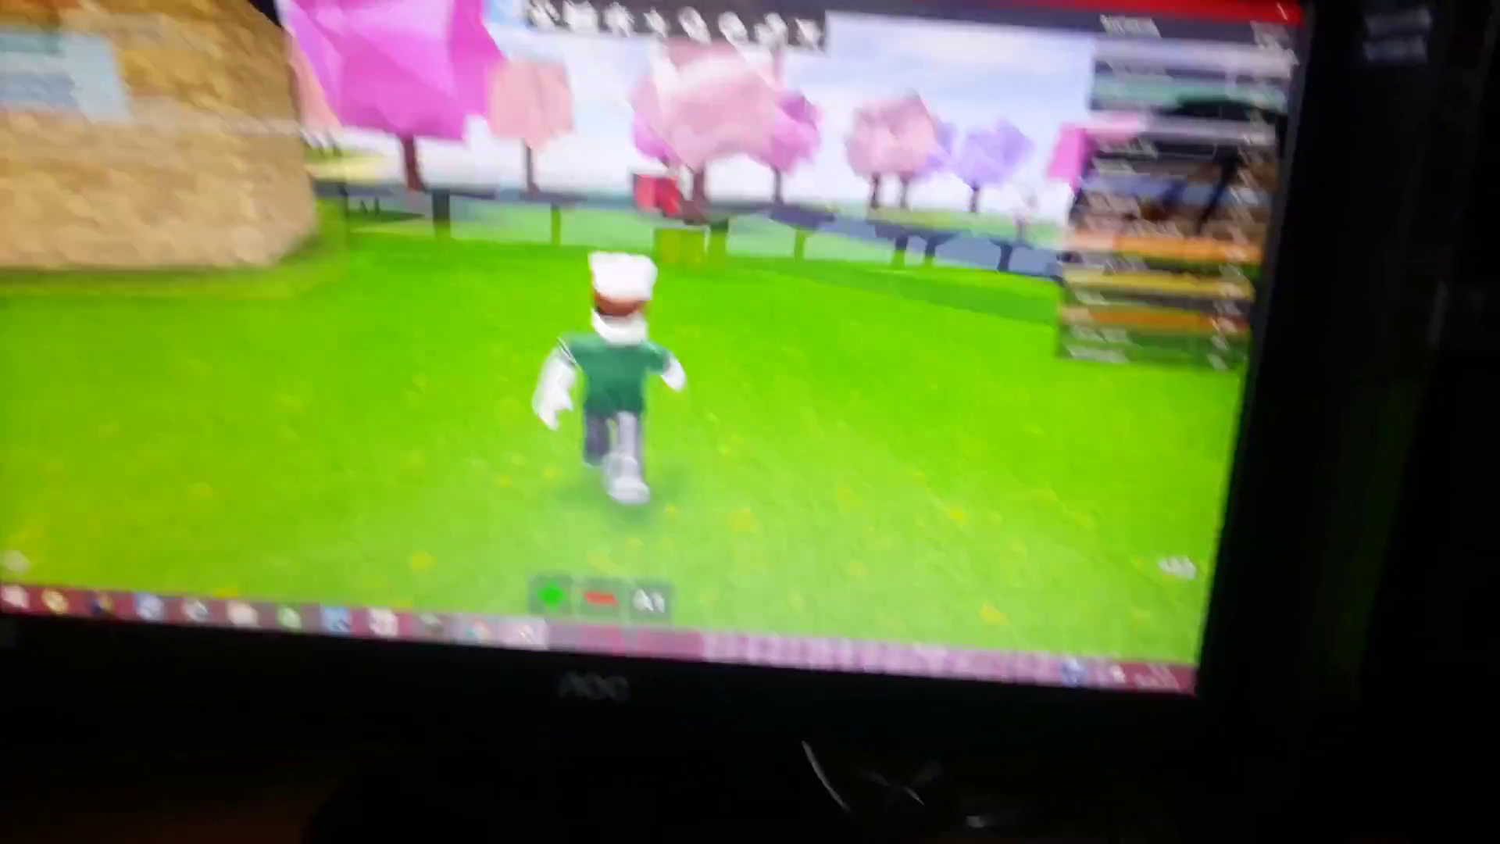
key("w")
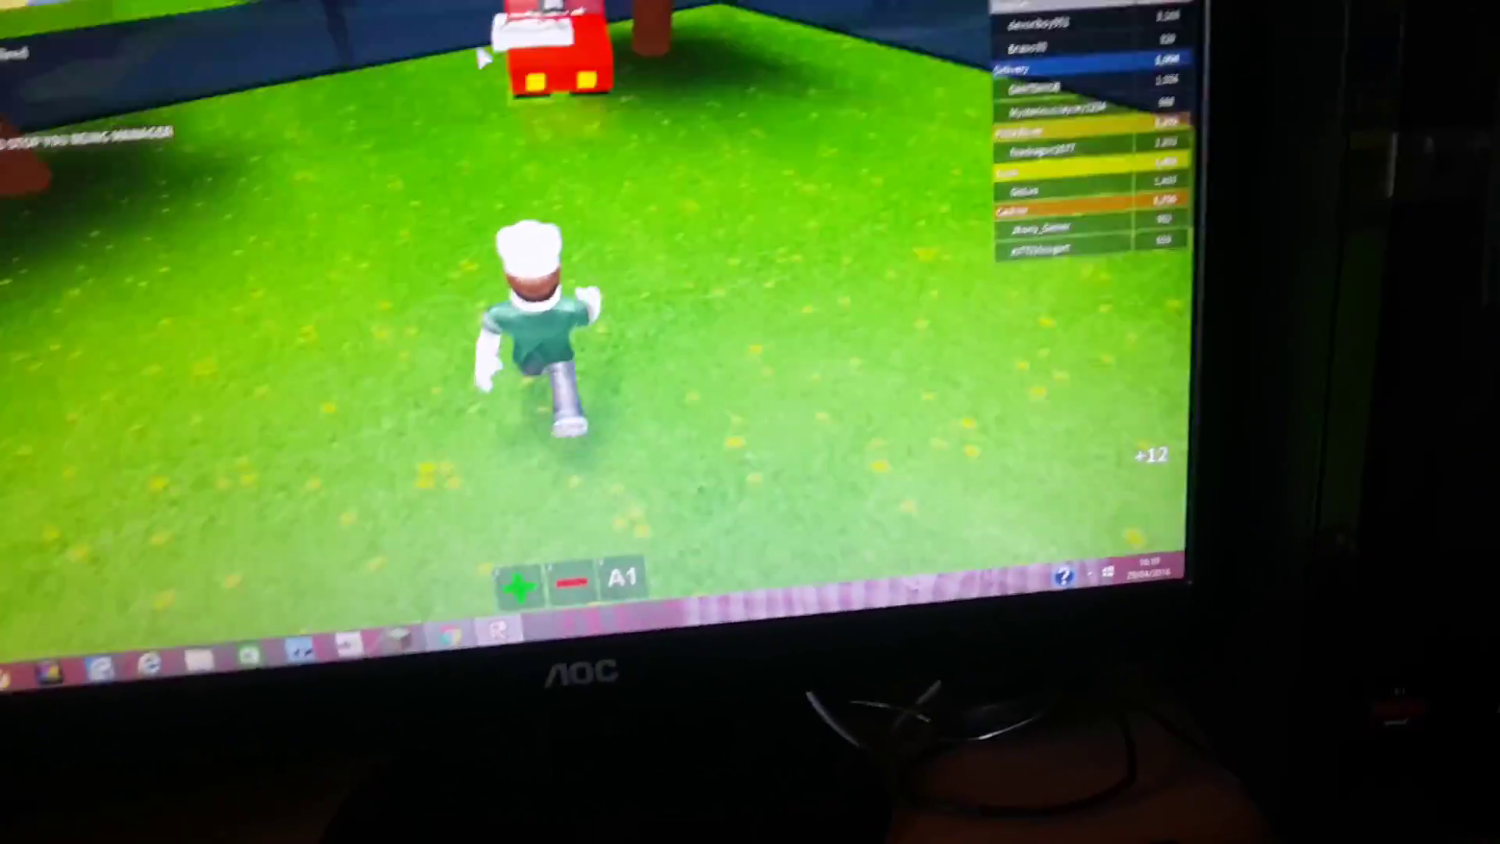
Hop in and out of the red car, then walk onto the road and stop
key("w")
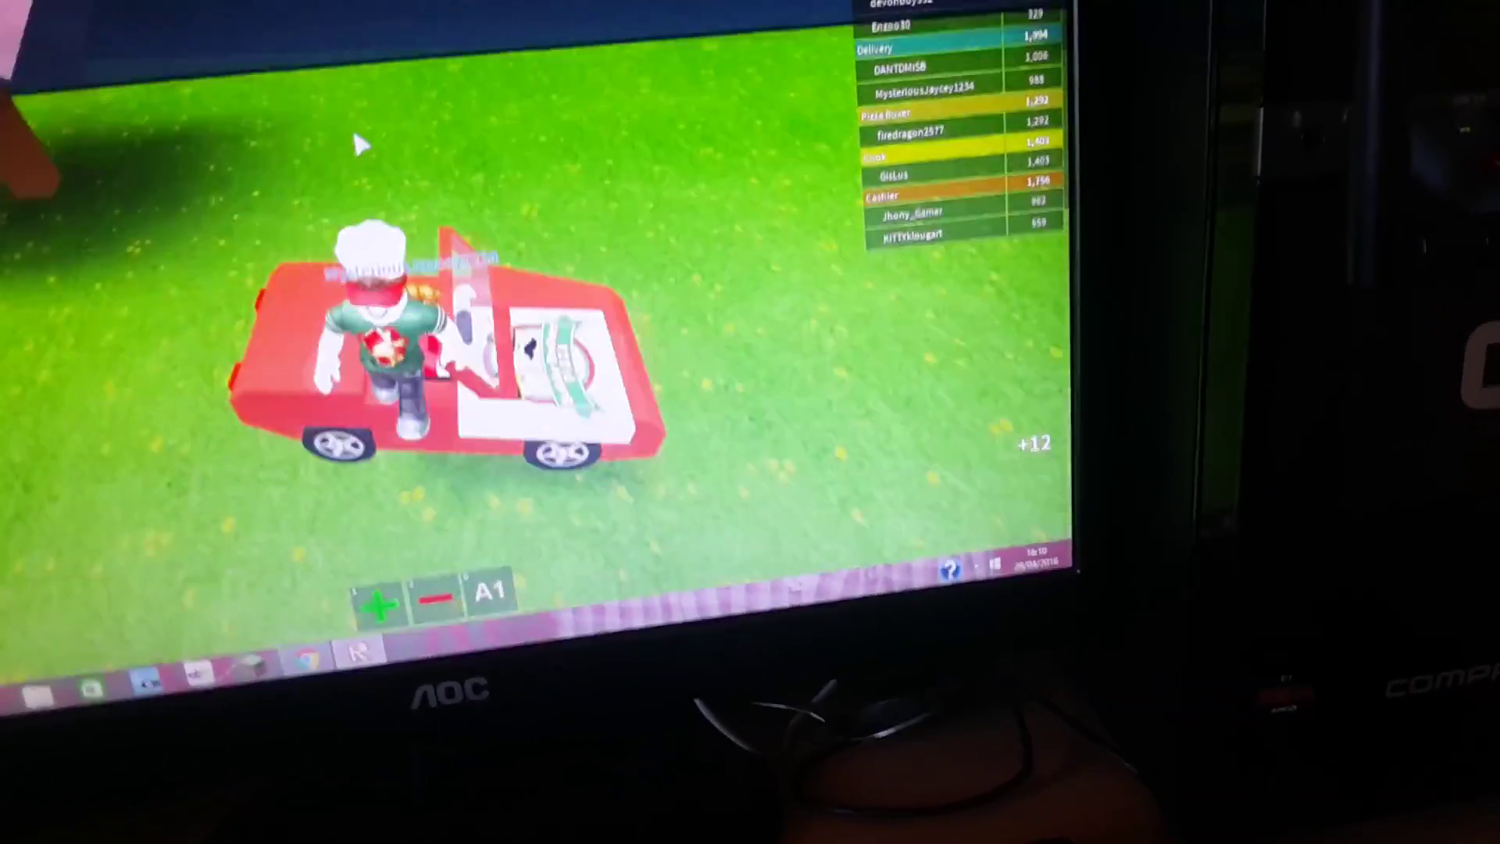
key("space")
key("w")
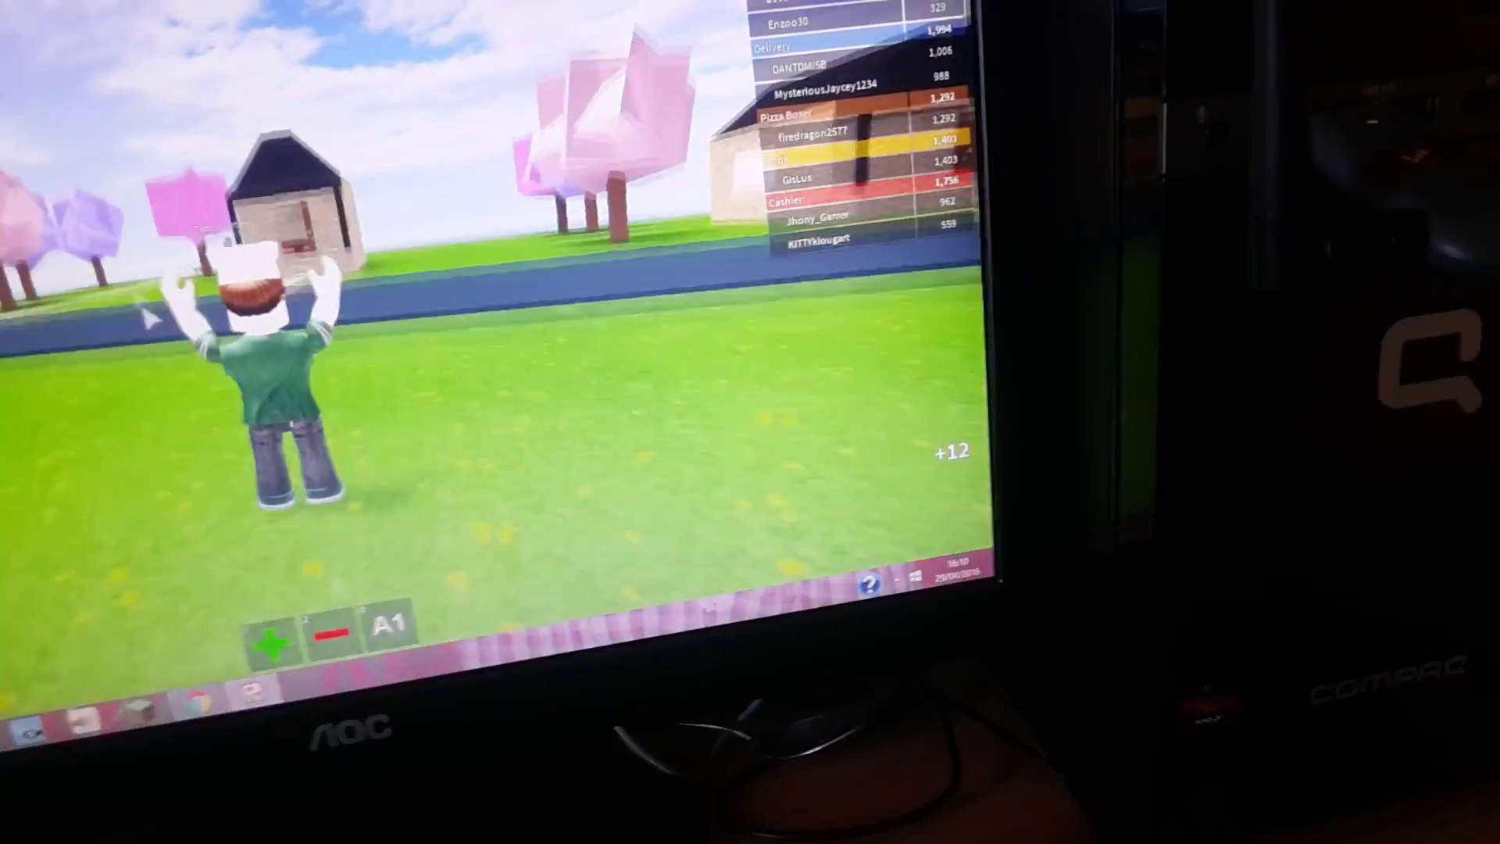
key("w")
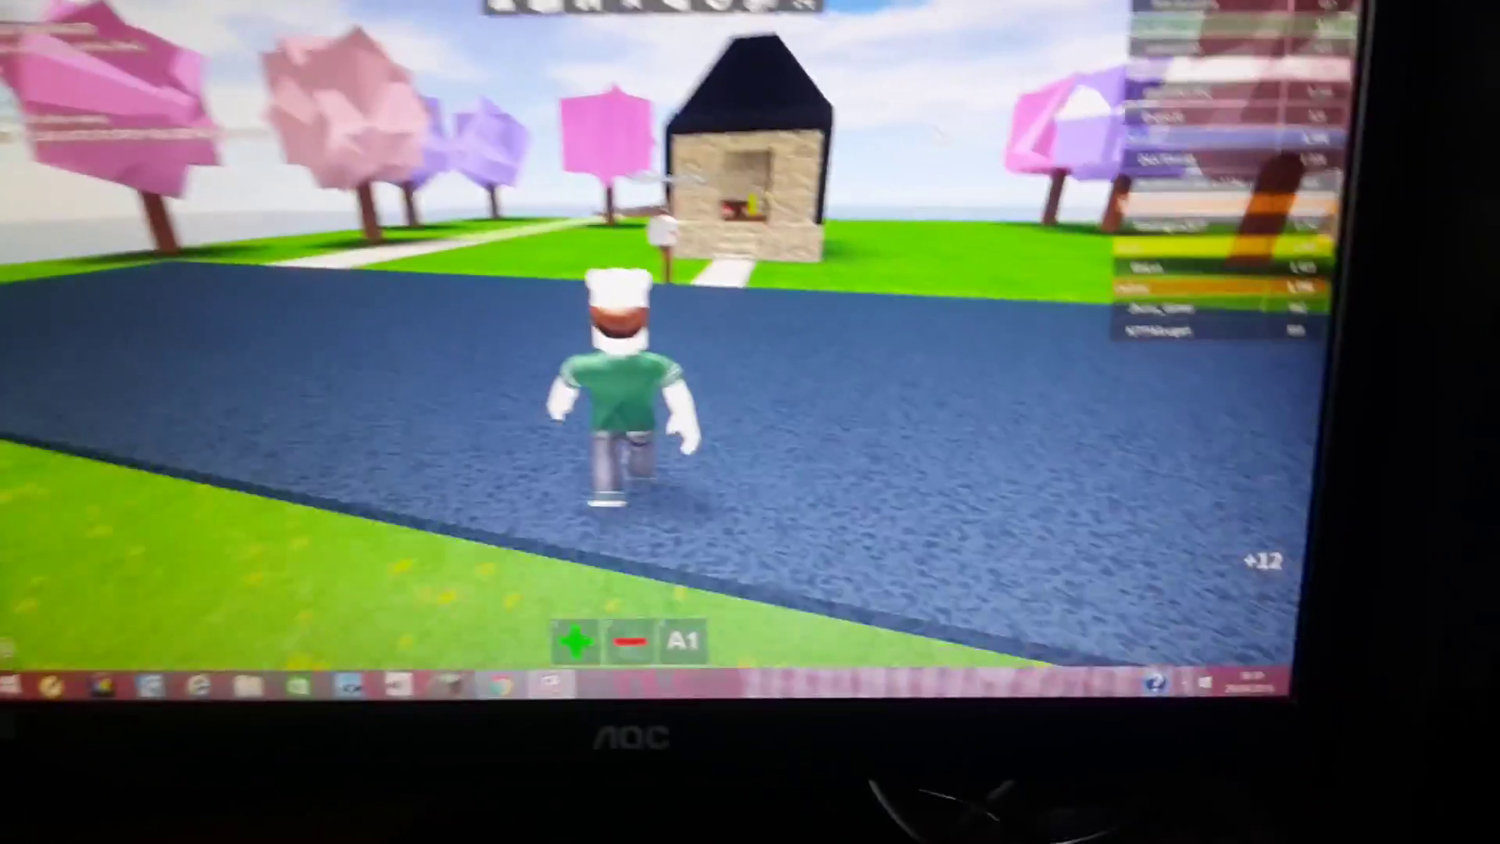
key("w")
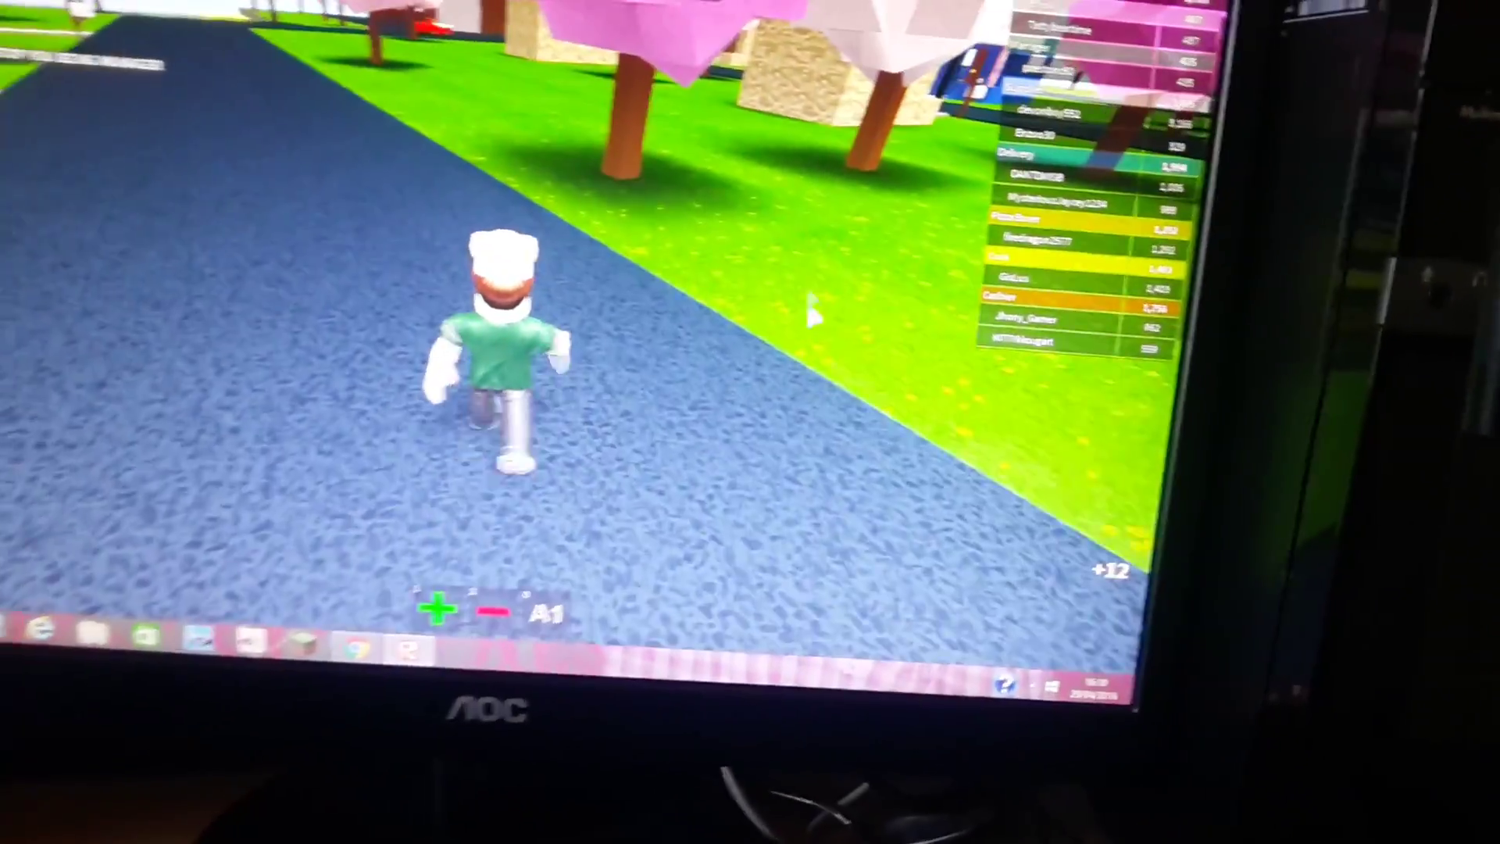
key("w")
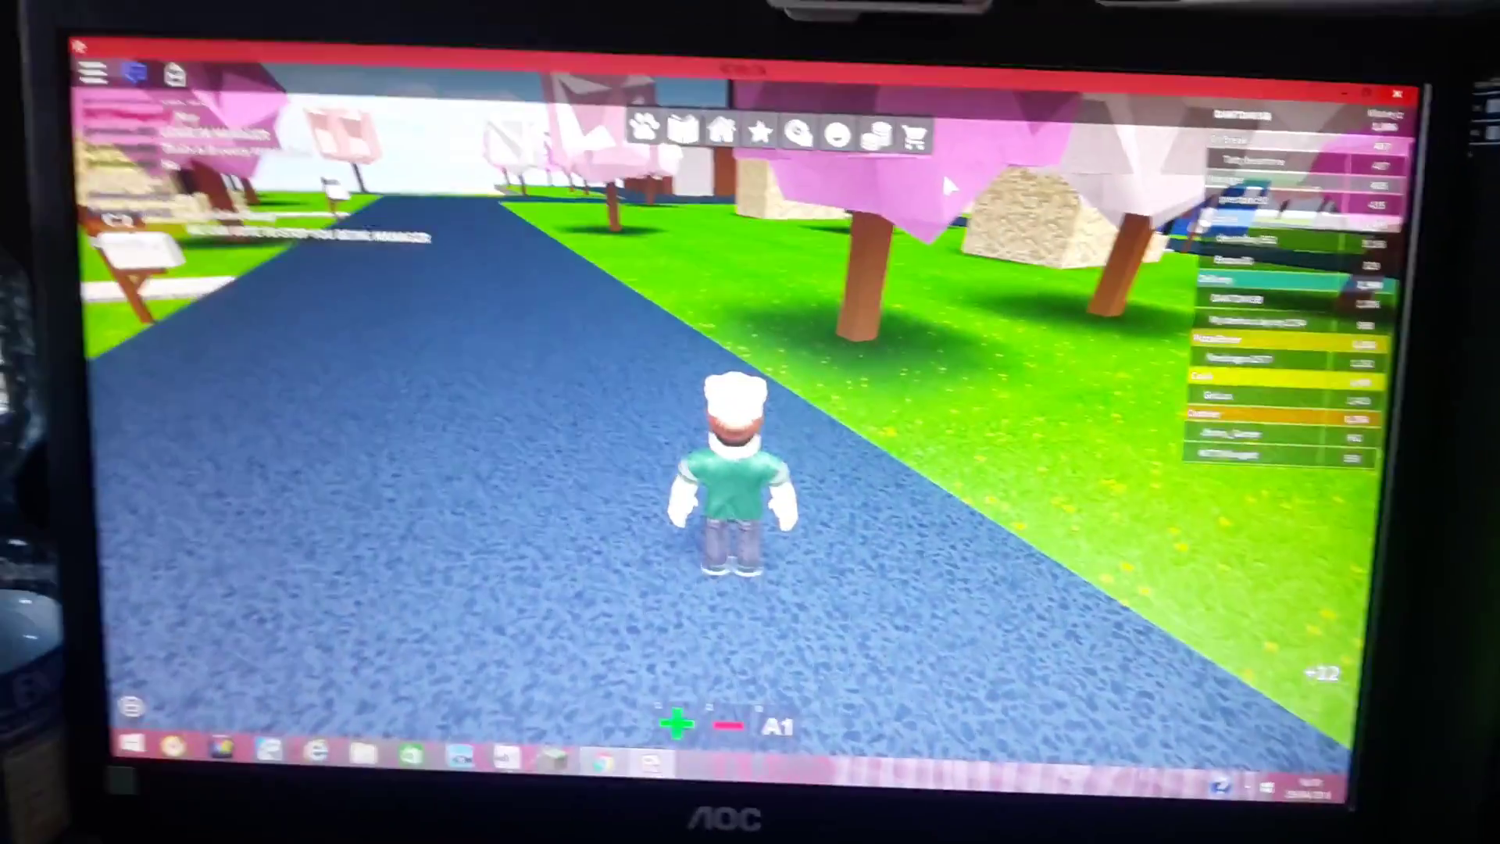
Turn the character around, open the emote list, and orbit toward the houses behind
key("s")
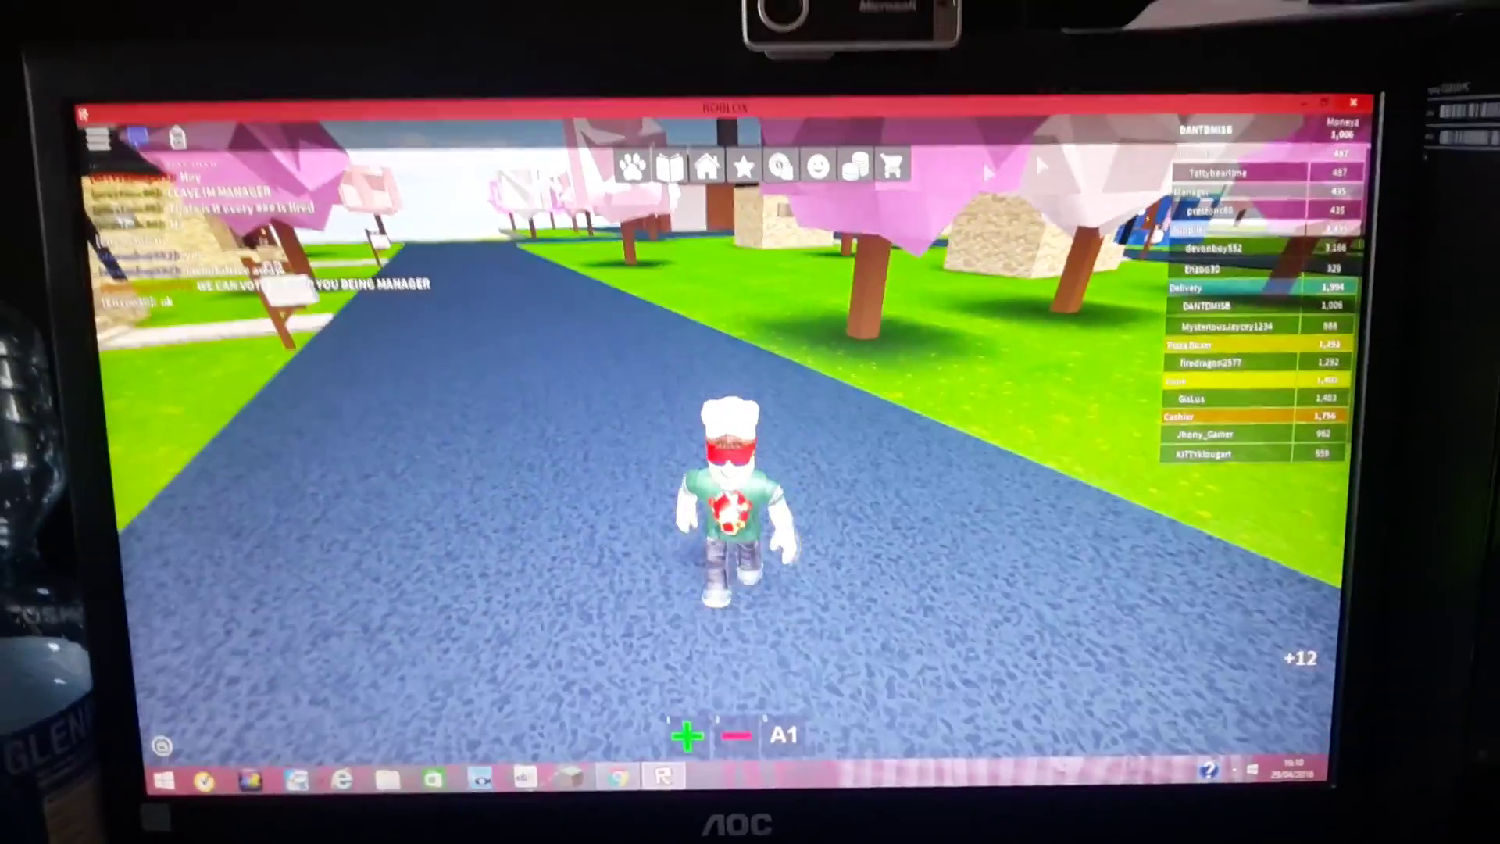
key("s")
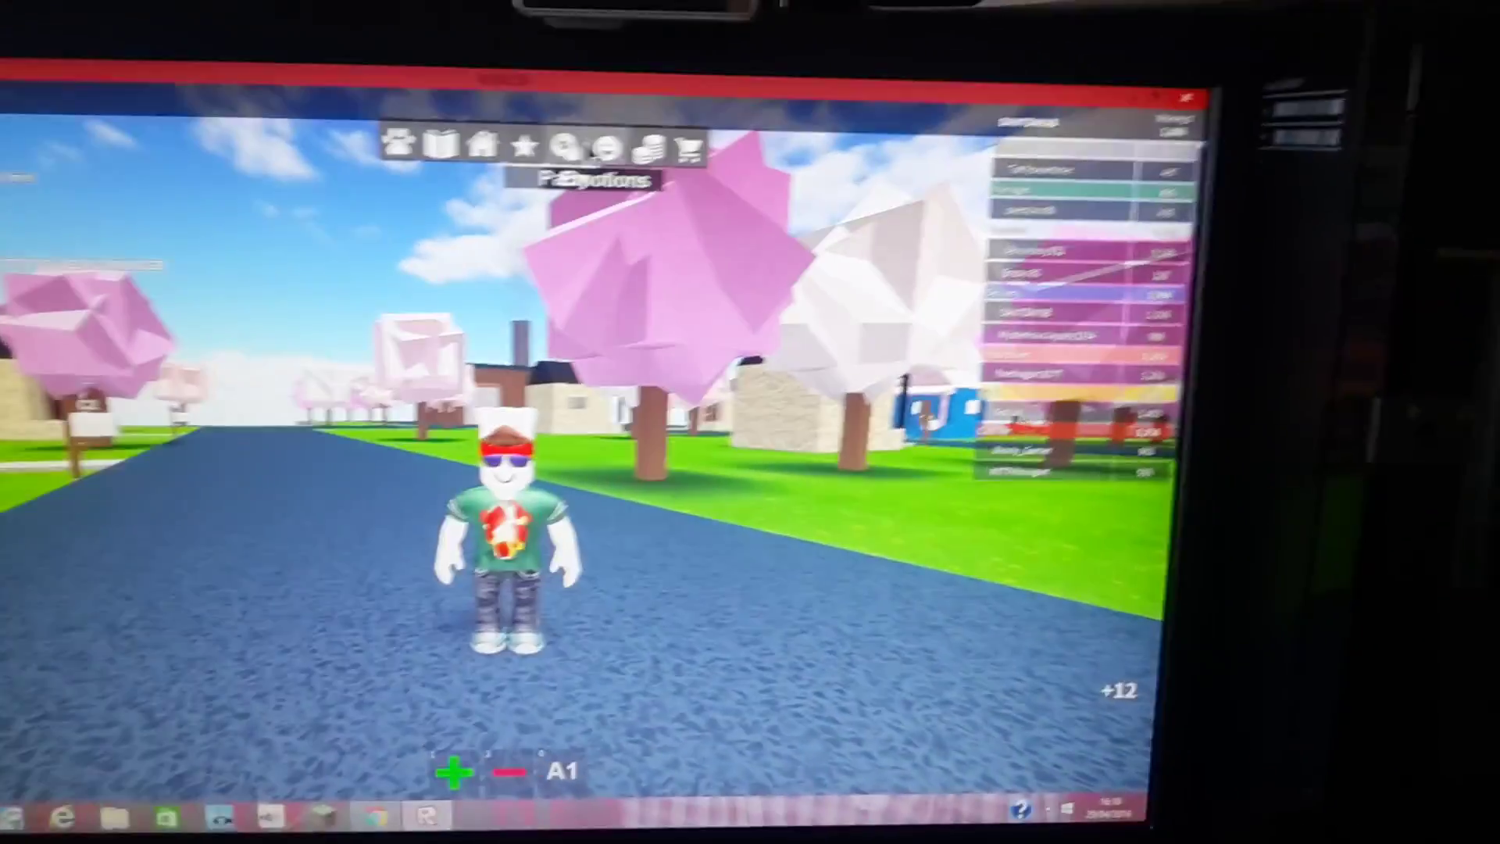
left_click(619, 164)
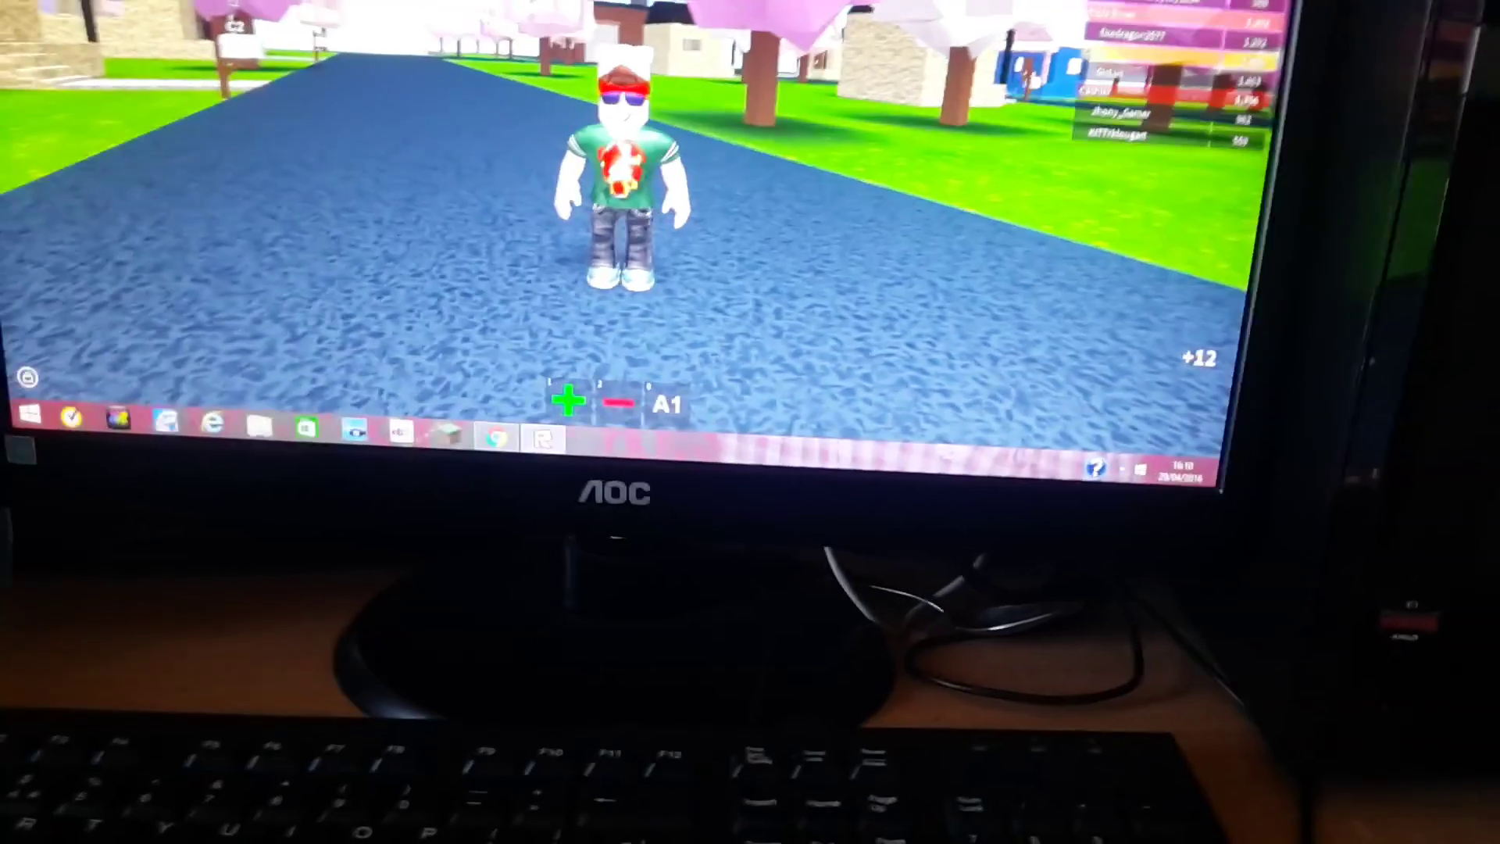
left_click_drag(930, 143, 912, 173)
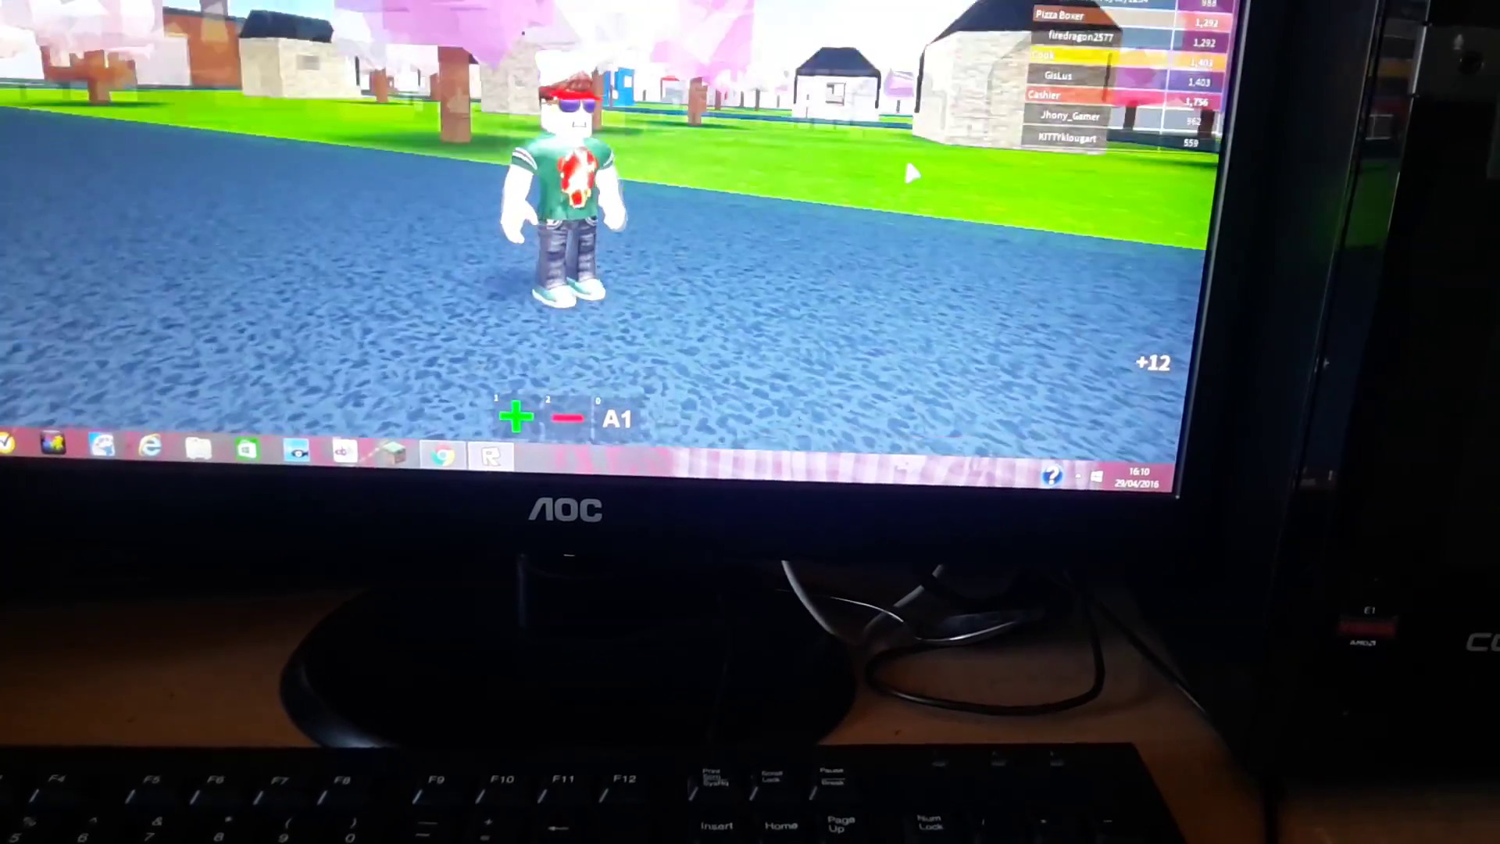
mouse_move(991, 143)
left_mouse_down()
mouse_move(872, 185)
mouse_move(762, 200)
left_mouse_up()
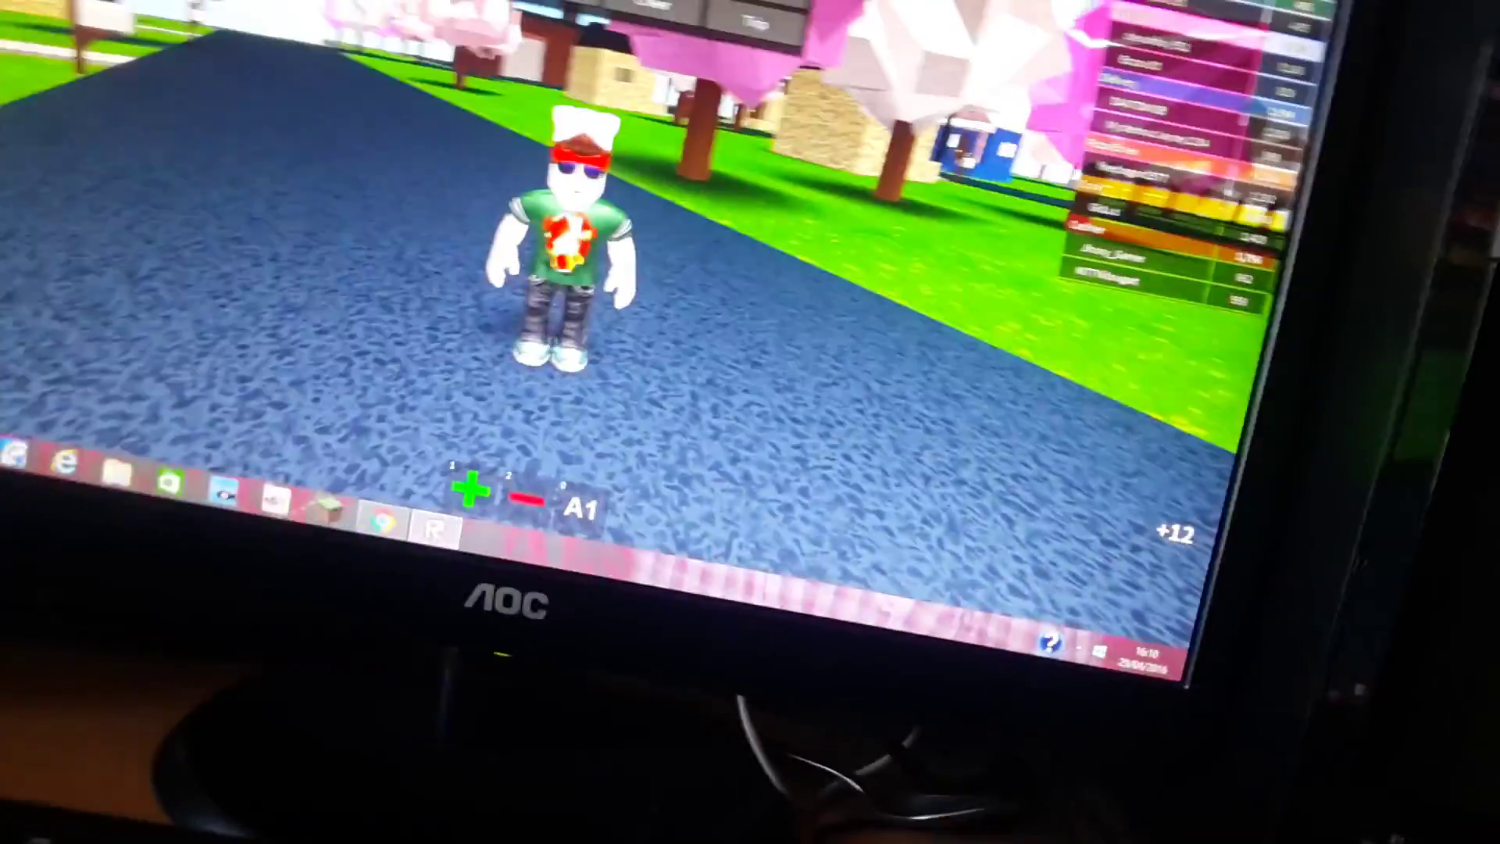
key("slash")
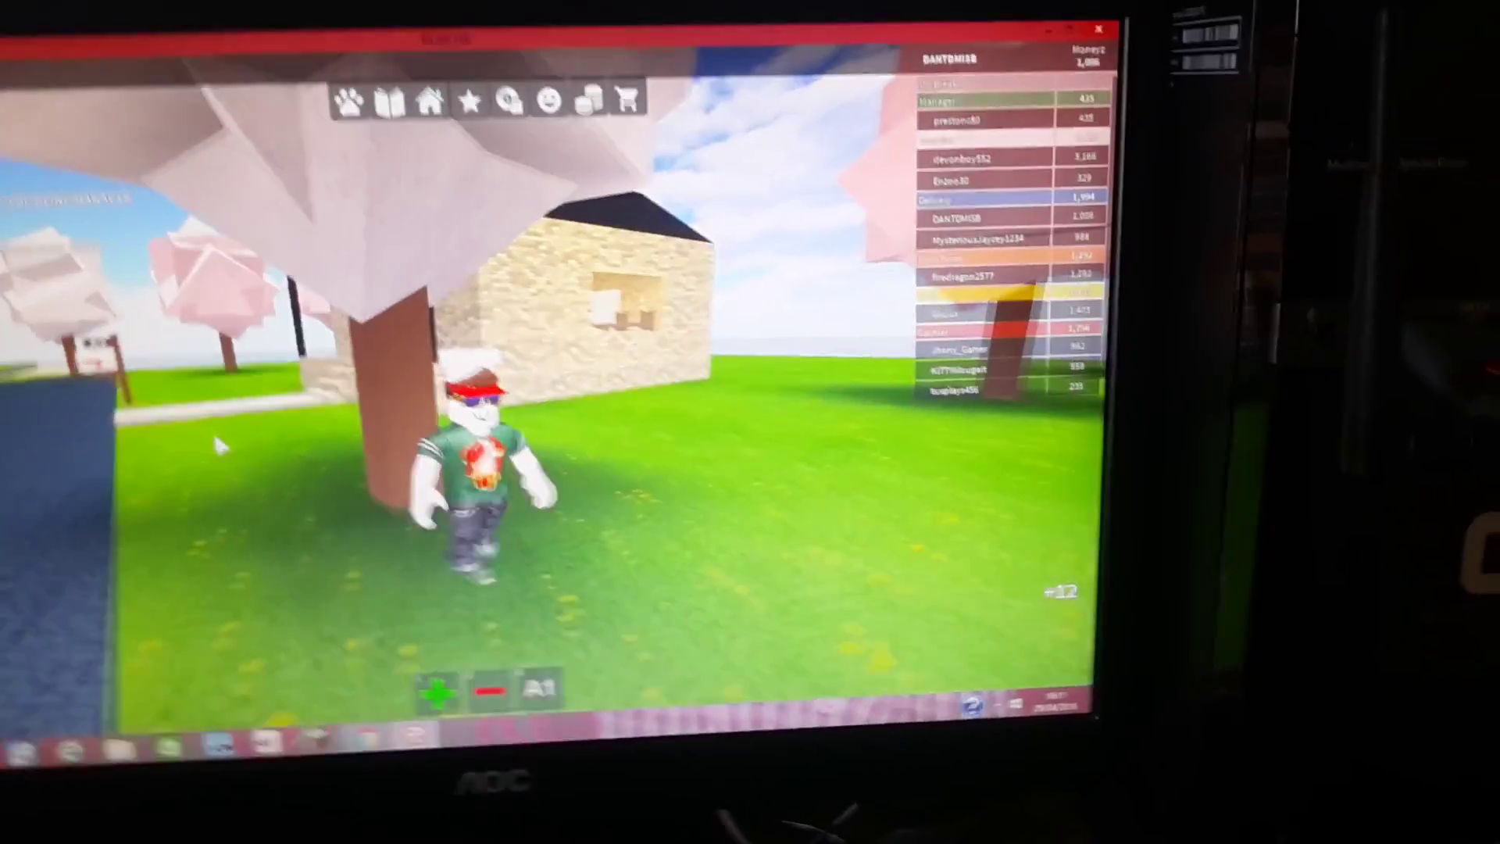
Walk left off the road onto the lawn by the stone house and pink tree
key("a")
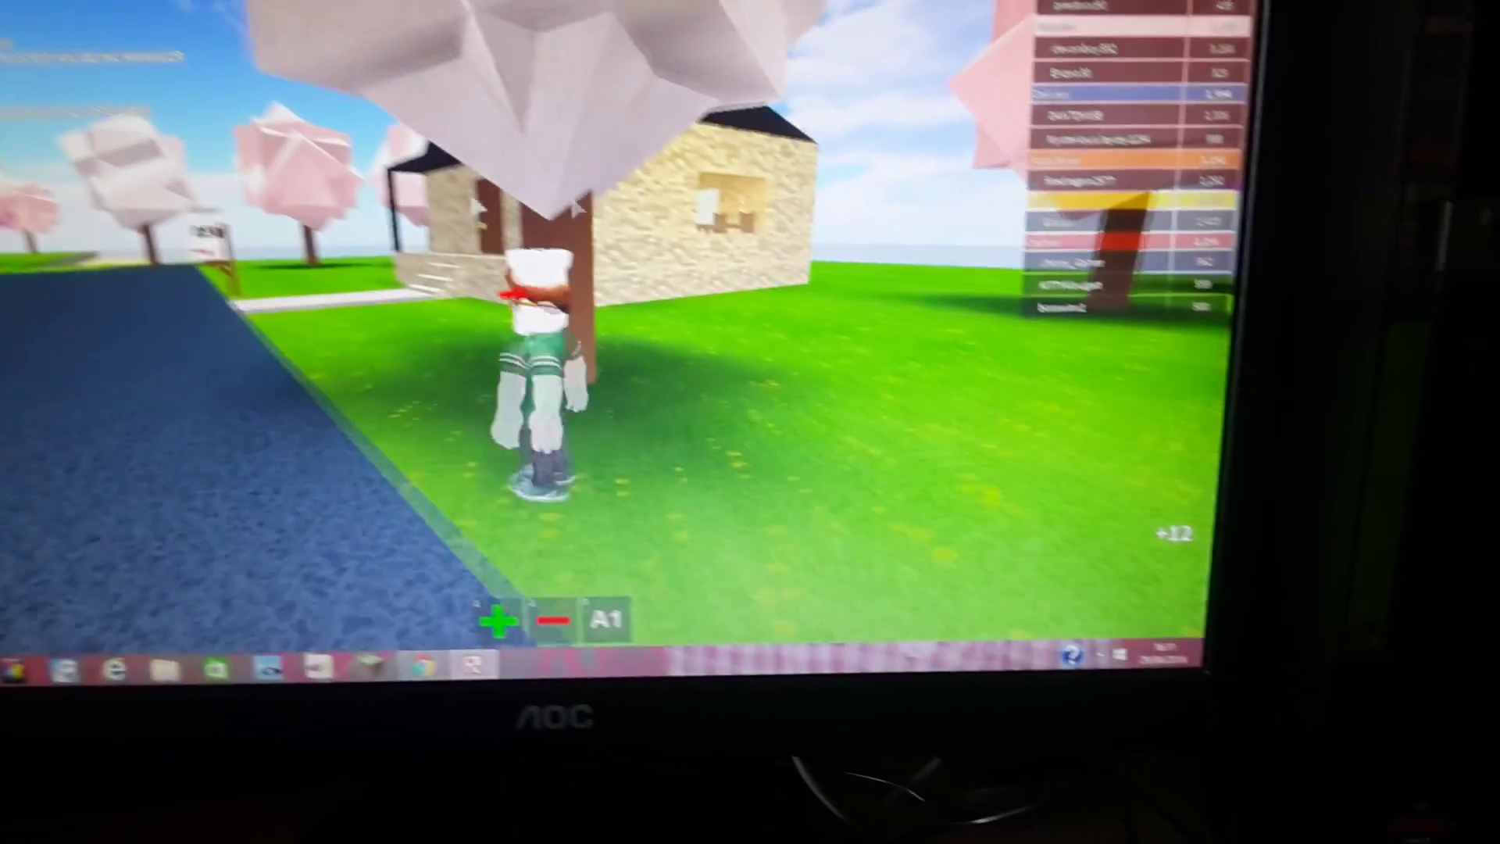
key("w")
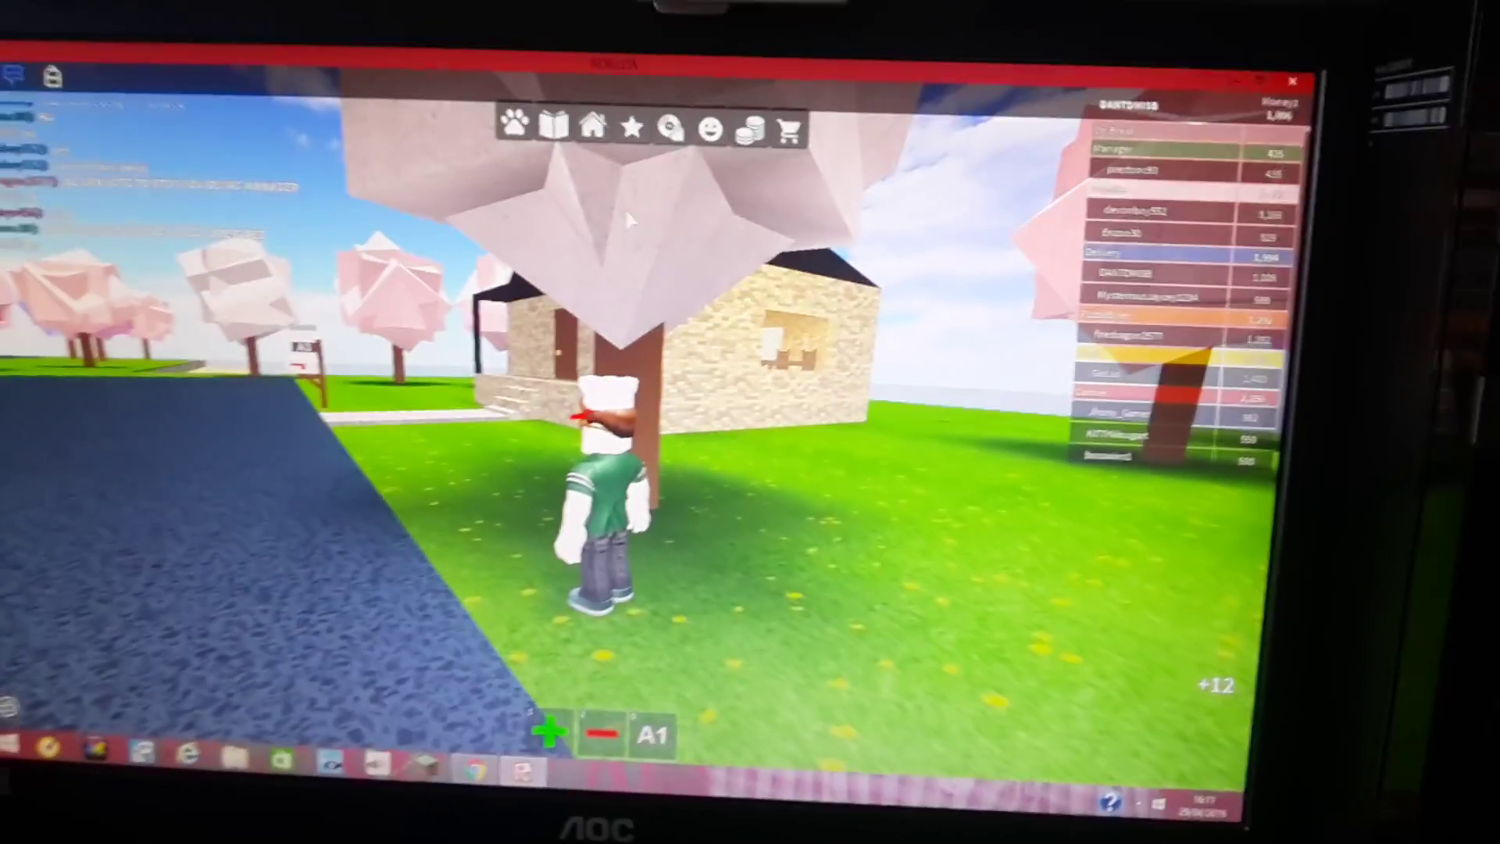